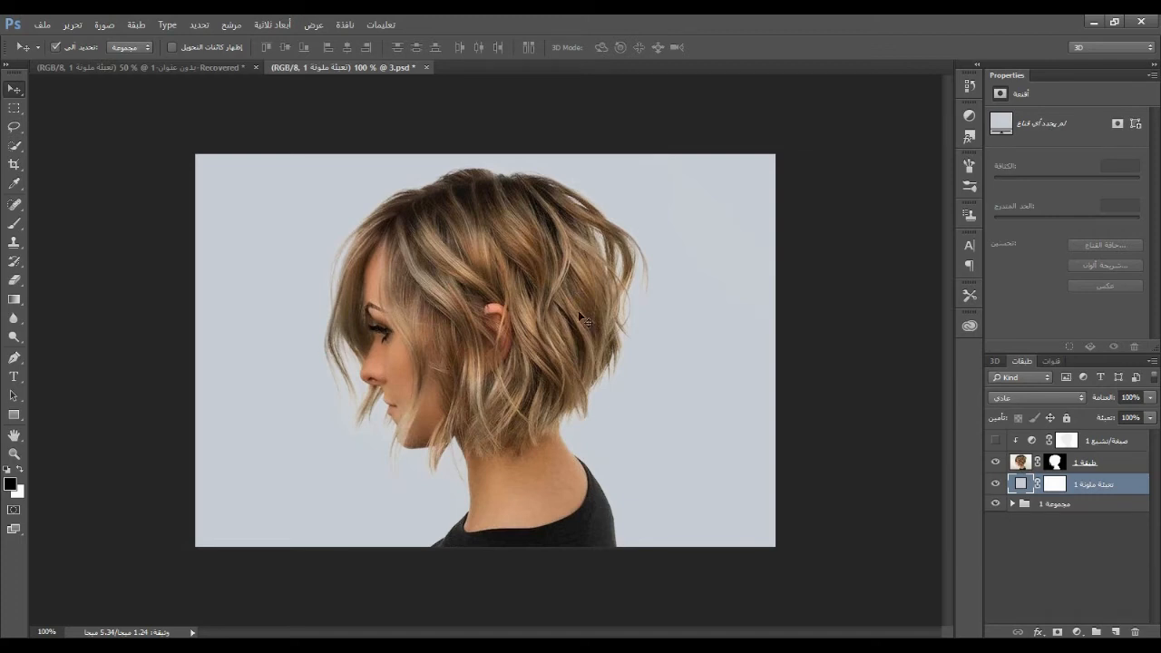
Toggle the visibility of the solid colour fill layer to compare the cut-out portrait with and without its backdrop
click(995, 486)
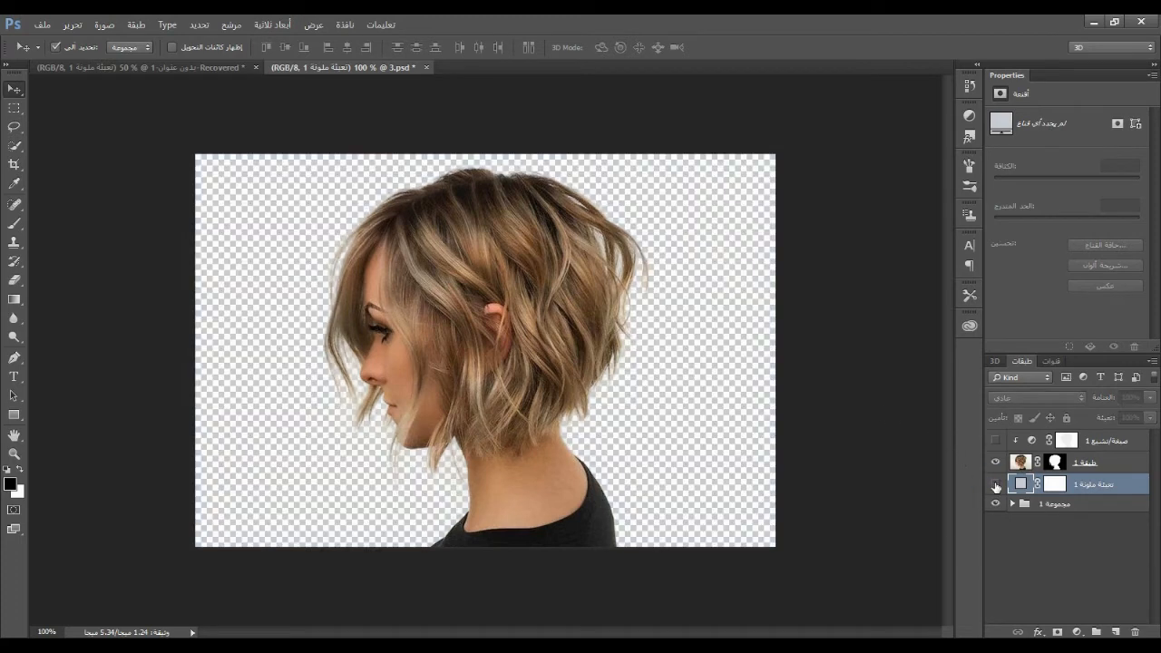
click(995, 486)
click(995, 486)
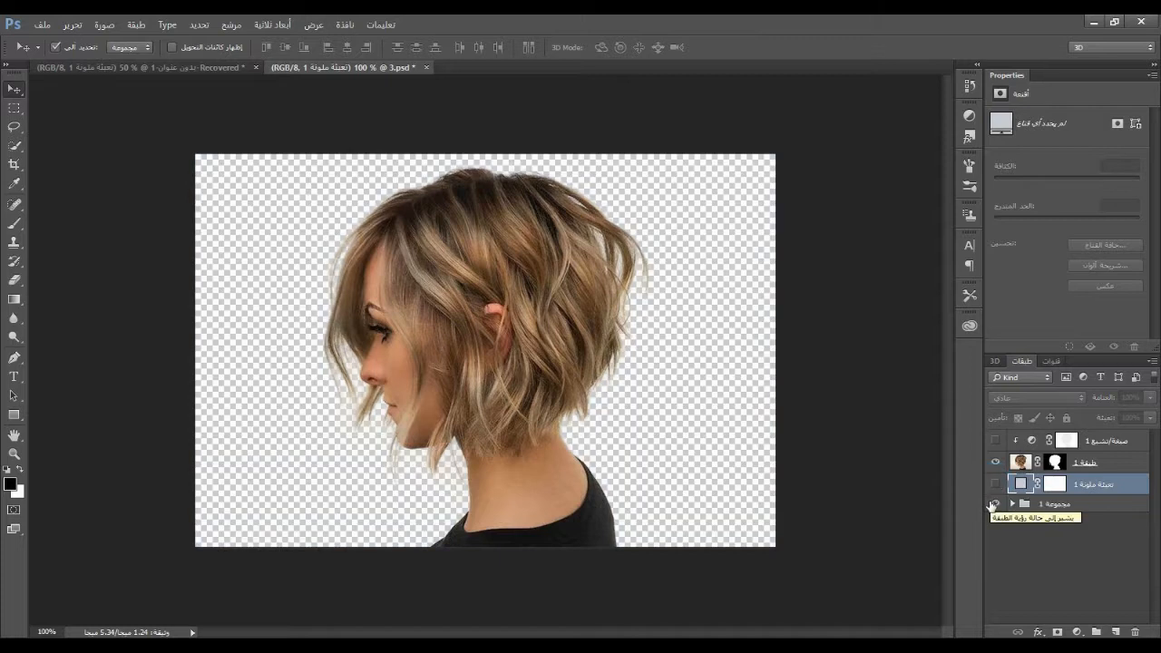
click(995, 487)
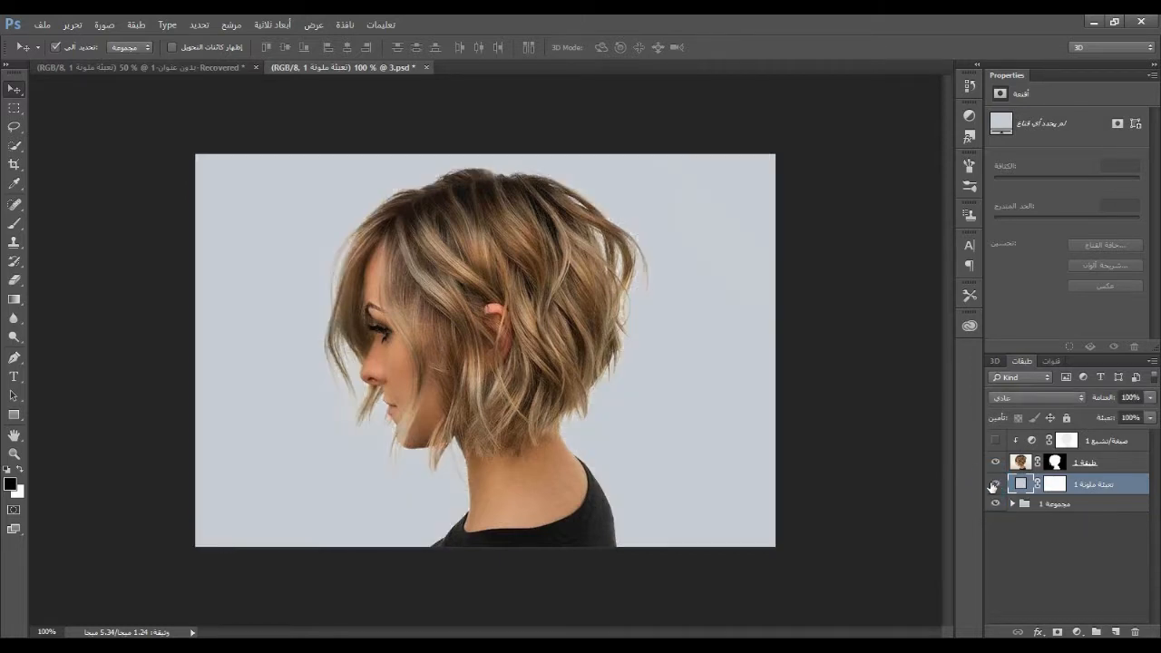
Show the Hue/Saturation adjustment layer clipped to the portrait and review its hue and saturation settings
click(995, 441)
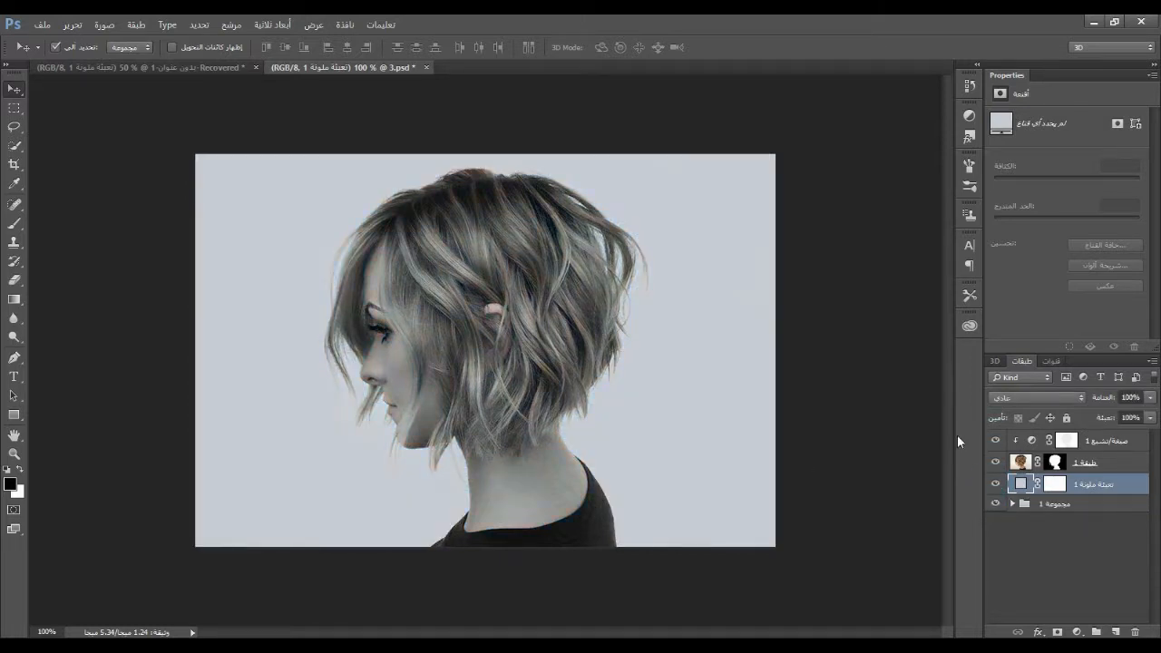
click(996, 443)
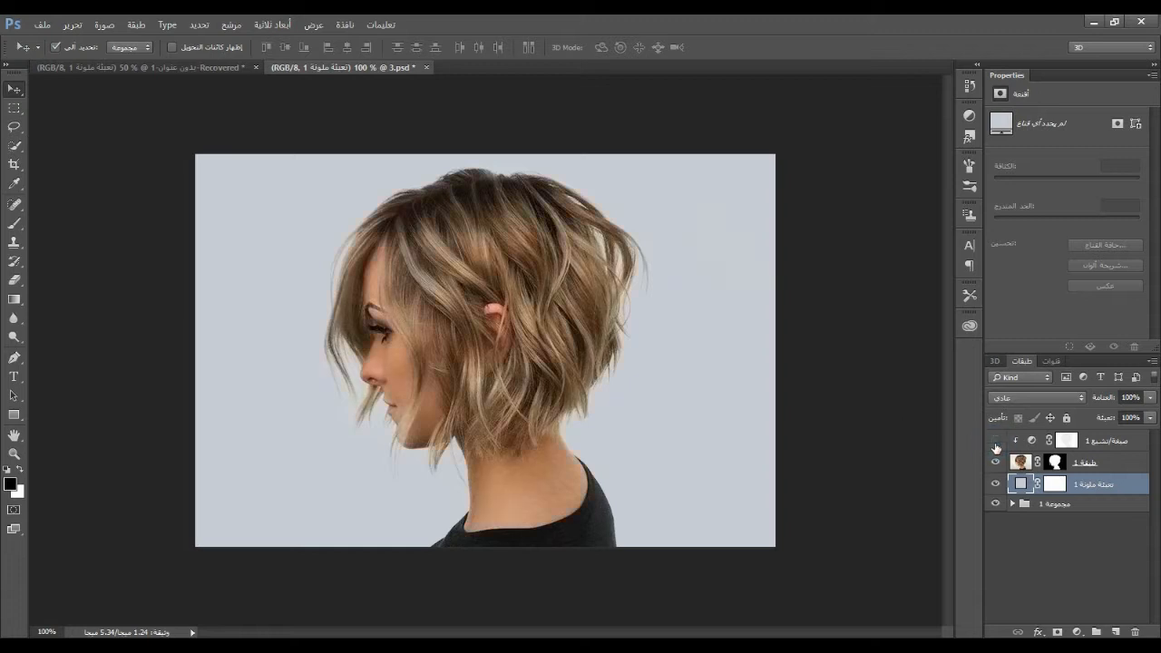
click(1029, 441)
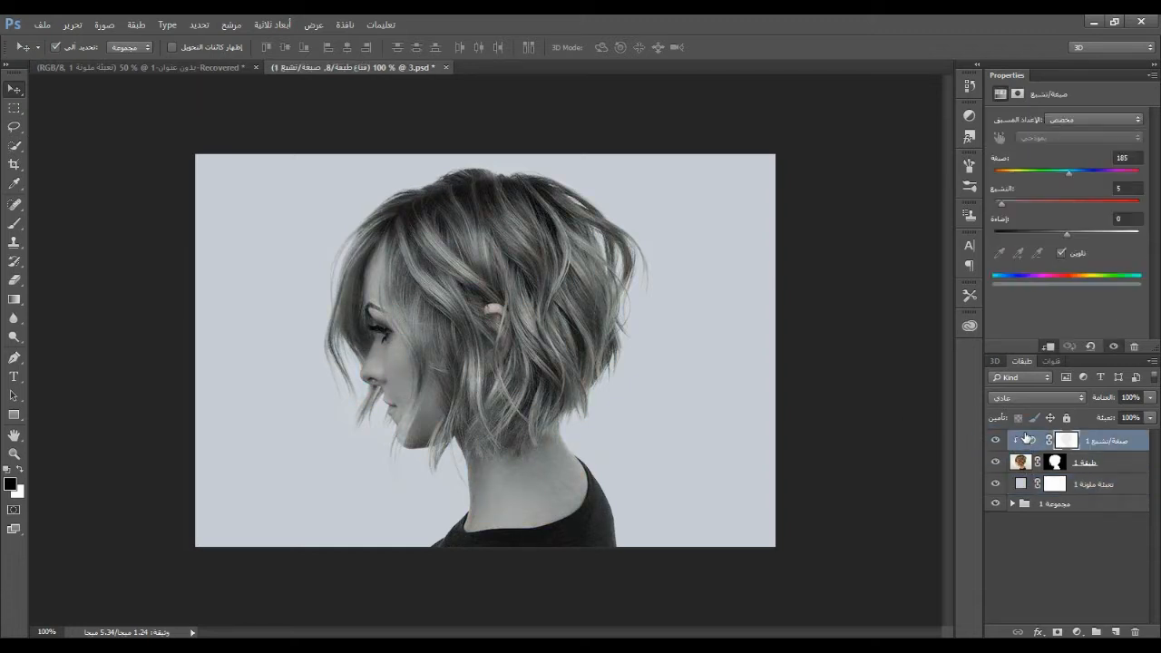
click(1130, 159)
click(1126, 189)
click(1037, 550)
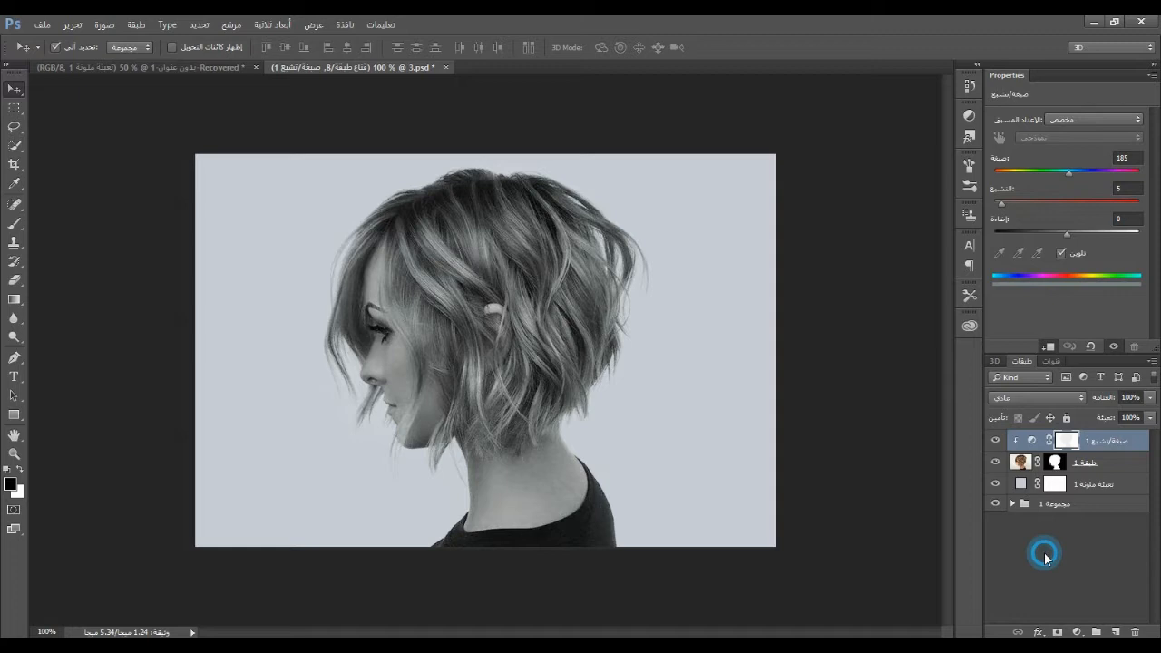
Merge the Hue/Saturation adjustment layer down into the portrait layer and check the merged layer by toggling its visibility
click(1093, 440)
right_click(1092, 440)
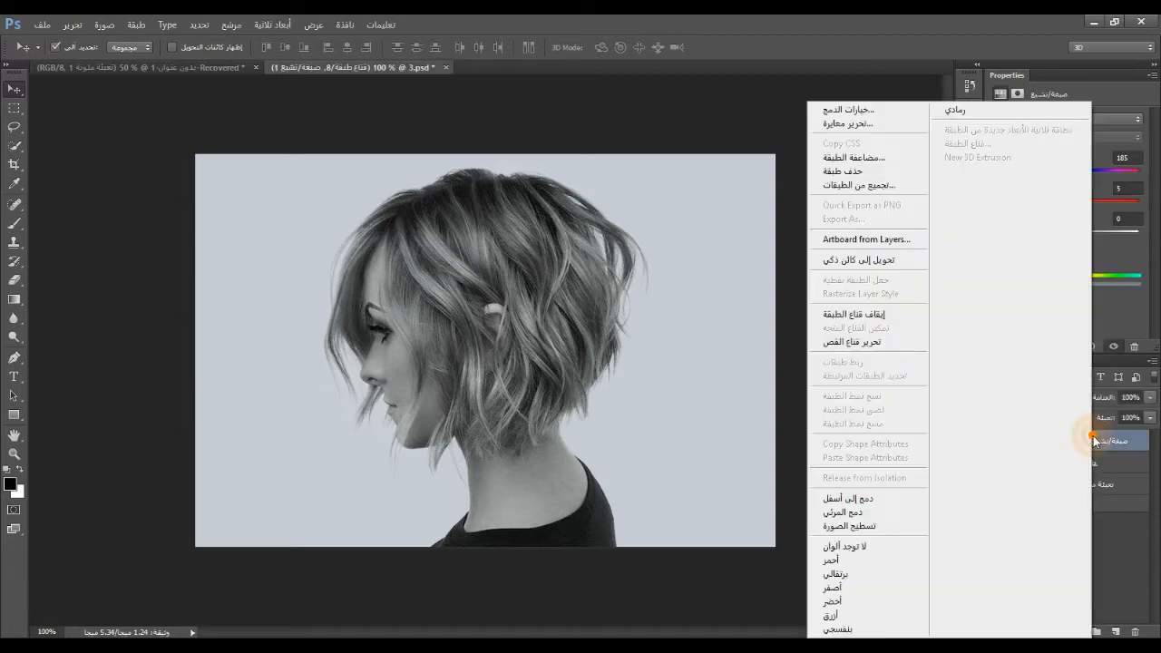
click(864, 498)
click(996, 441)
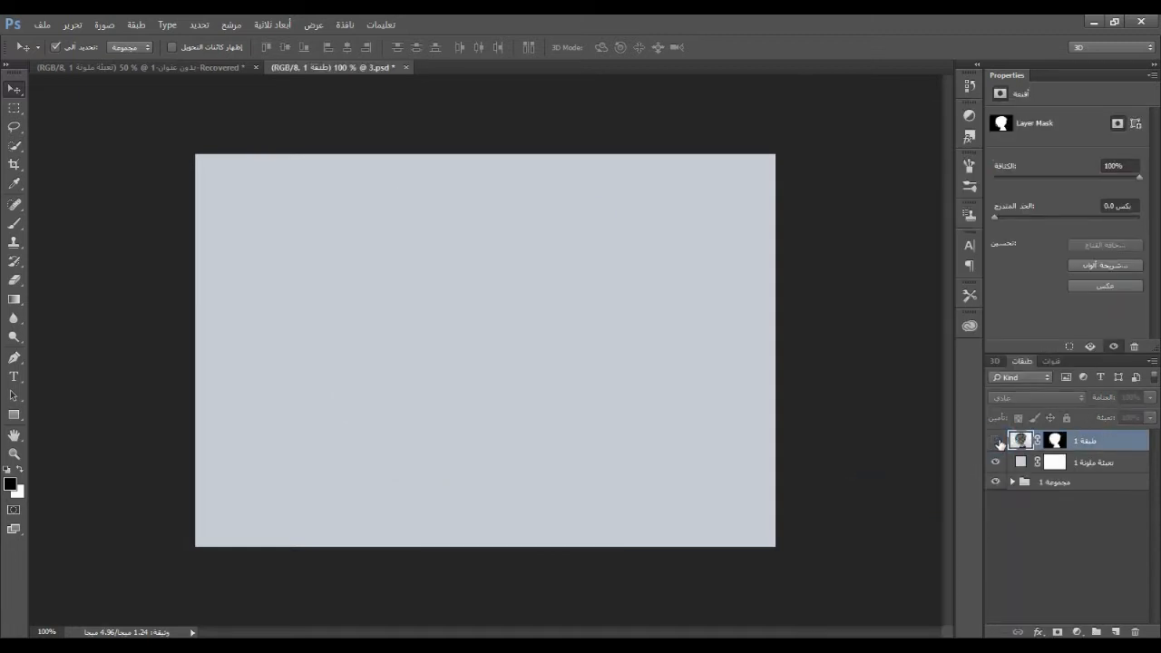
click(996, 441)
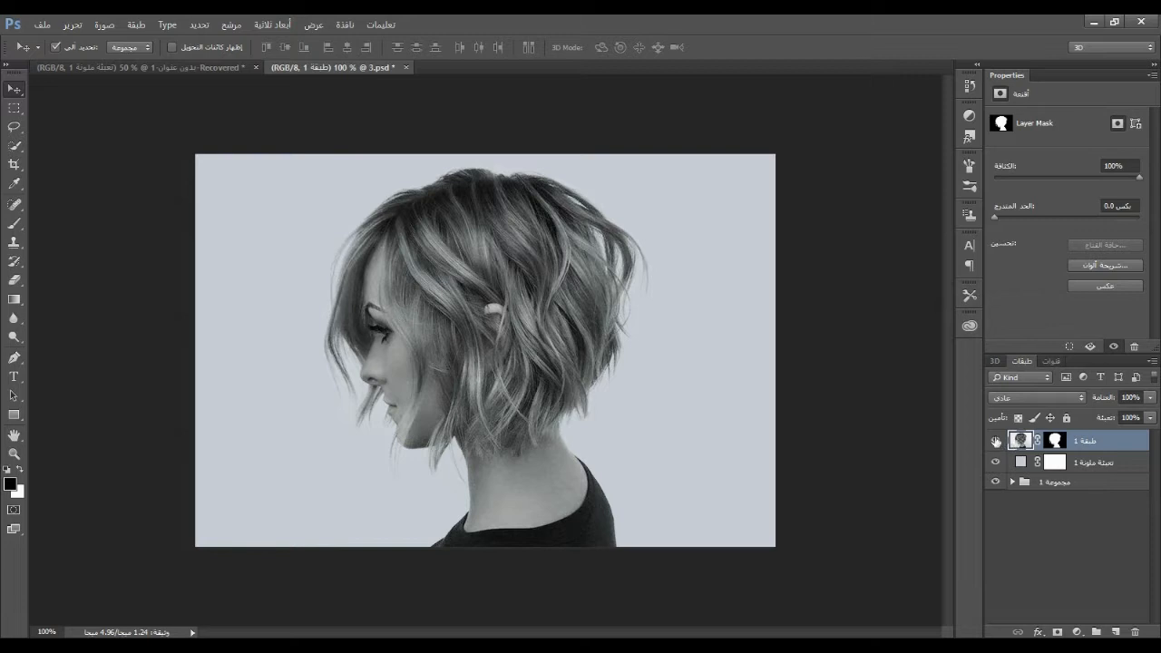
Create a new RGB document 1920 pixels wide and 1080 pixels high at 300 pixels per inch
click(42, 24)
click(49, 43)
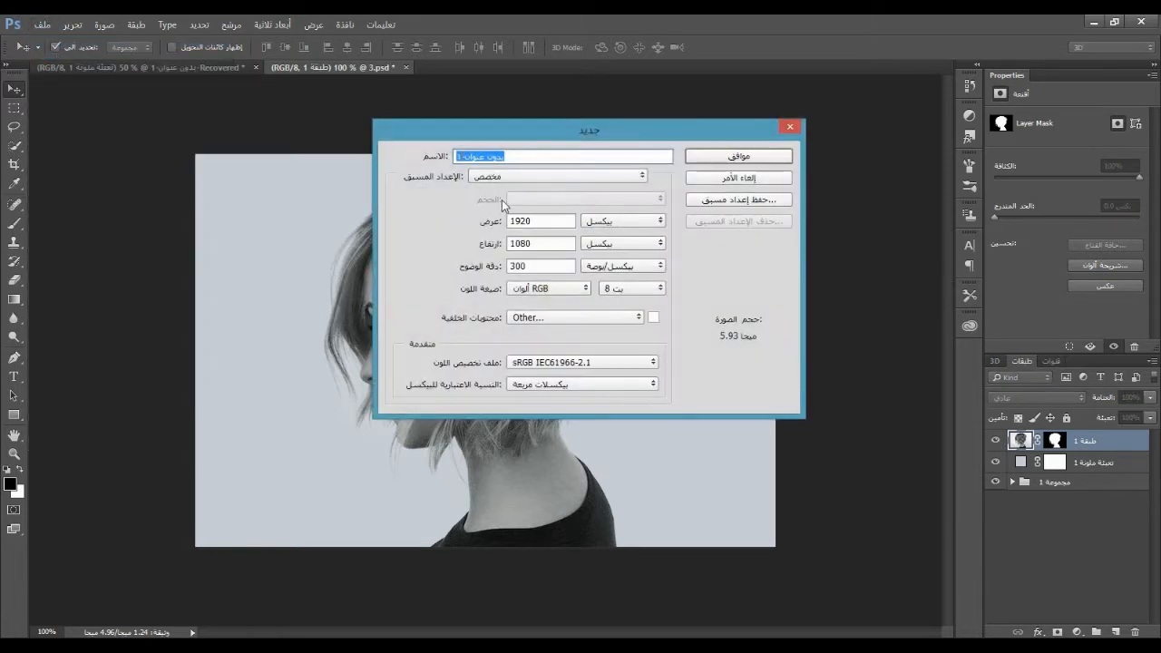
double_click(547, 220)
click(553, 217)
double_click(549, 243)
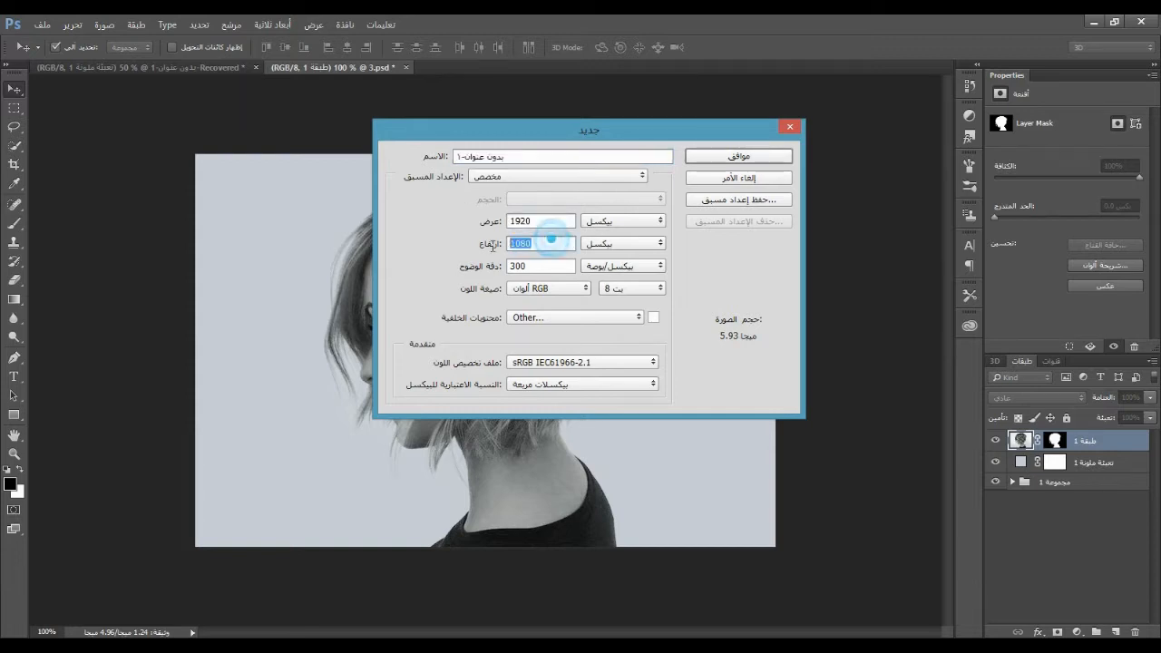
click(558, 243)
click(591, 243)
click(598, 259)
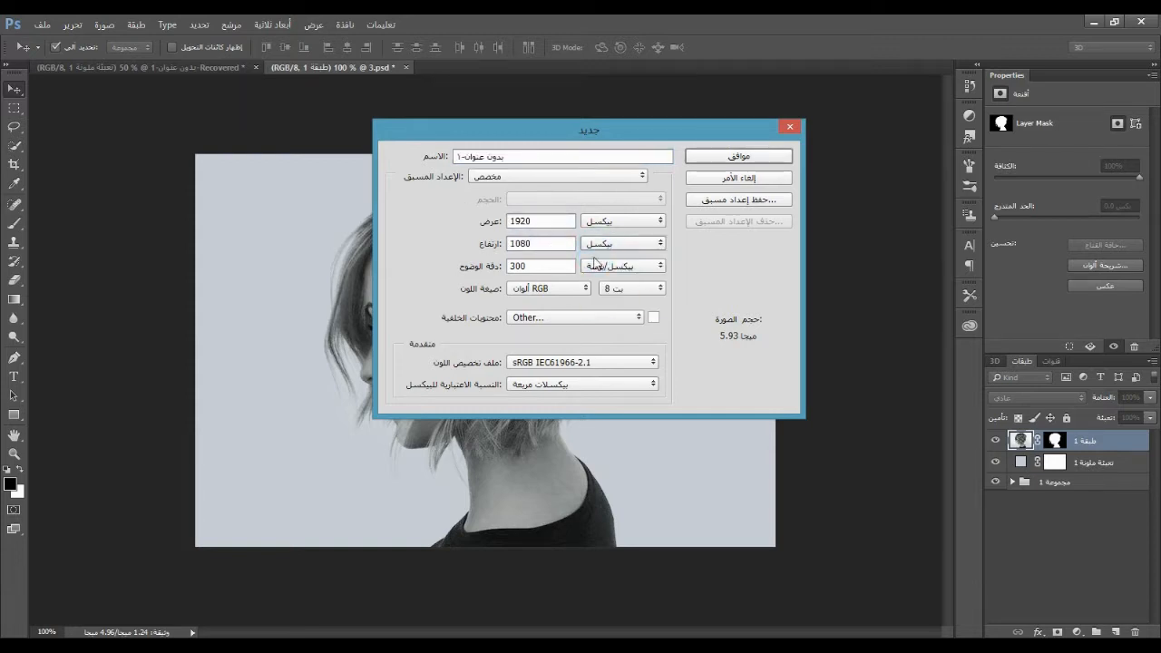
double_click(549, 264)
click(553, 264)
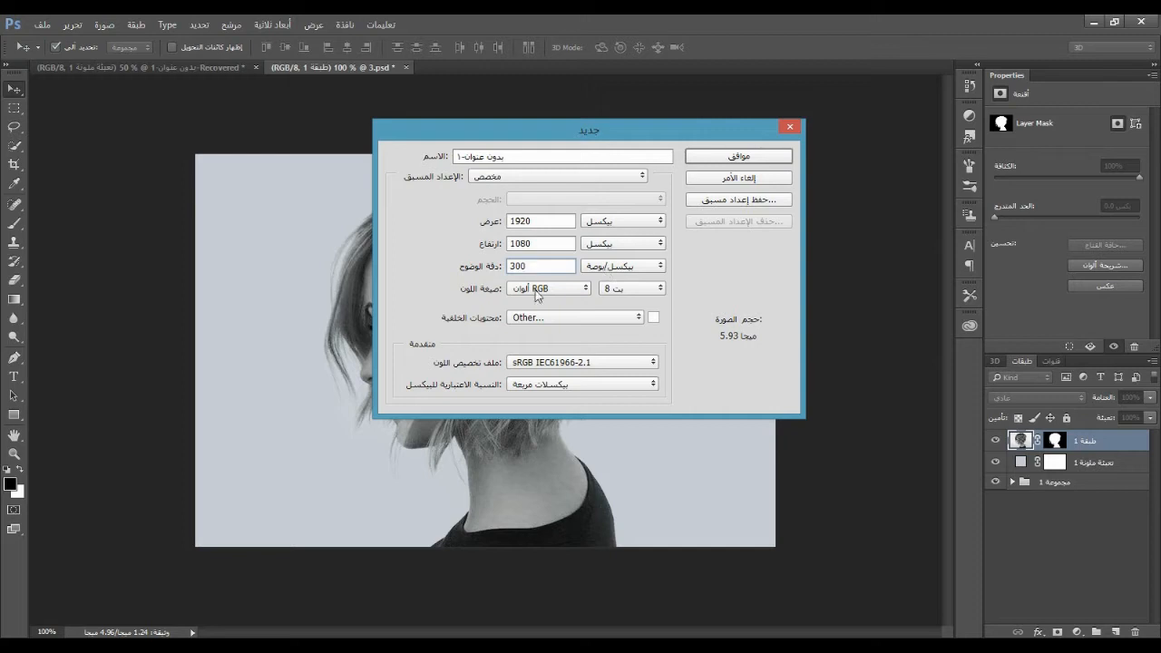
click(731, 156)
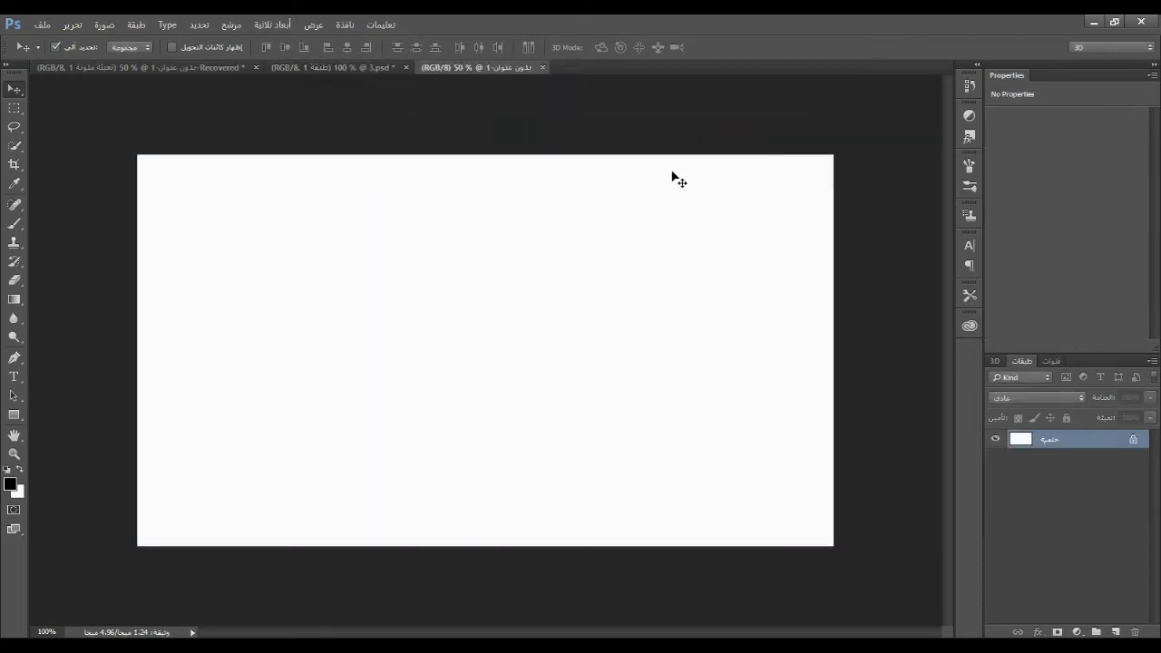
Copy the masked portrait from 3.psd into the new document and scale it proportionally to about 199%, centred and filling the canvas height
click(314, 68)
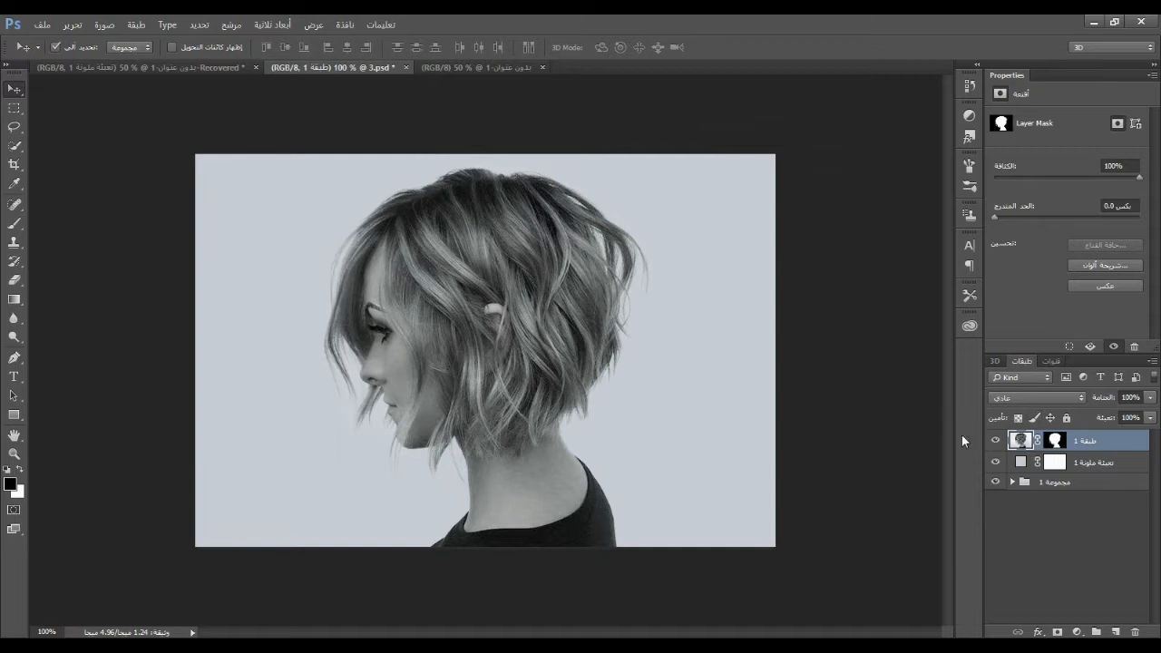
drag(494, 363, 479, 330)
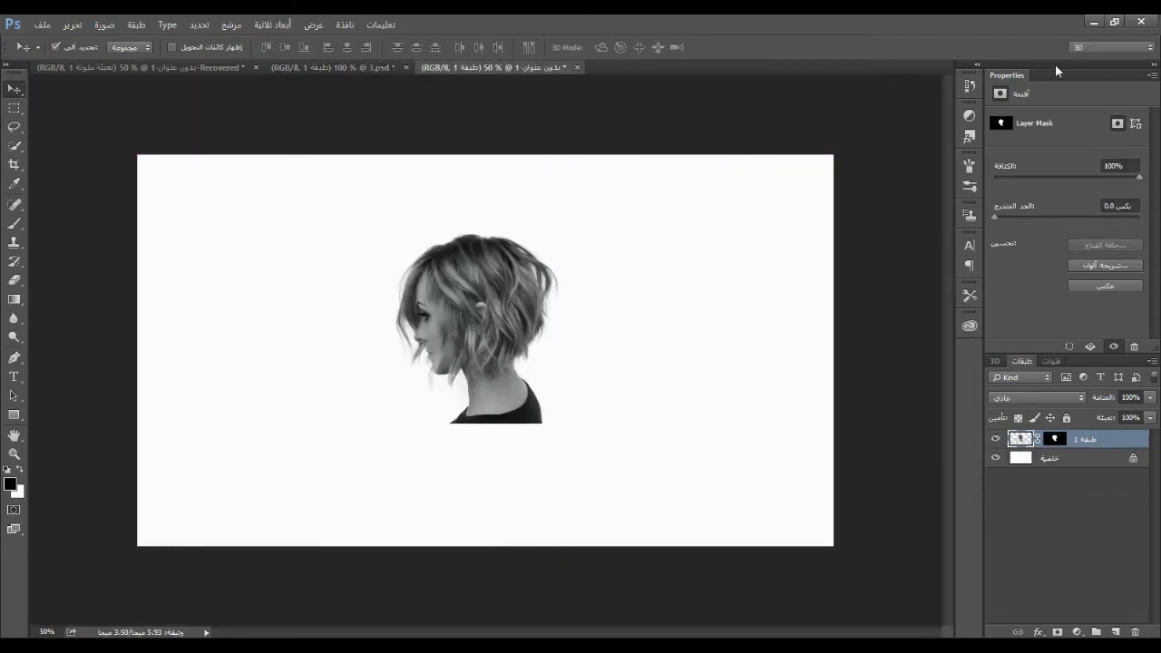
click(72, 24)
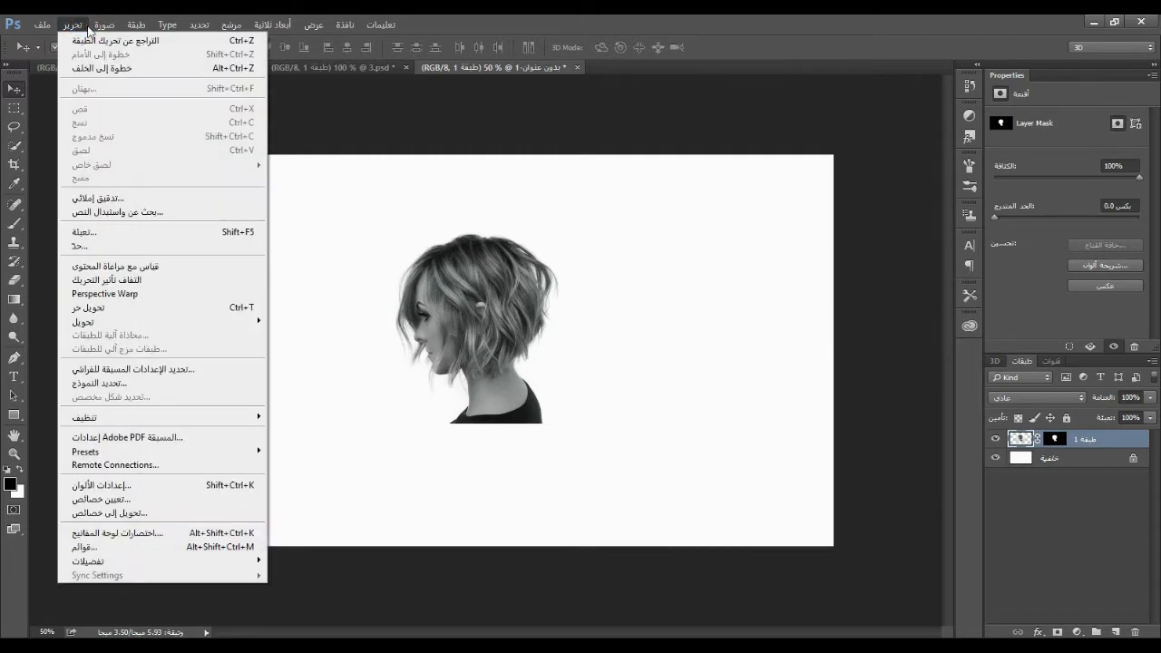
click(247, 308)
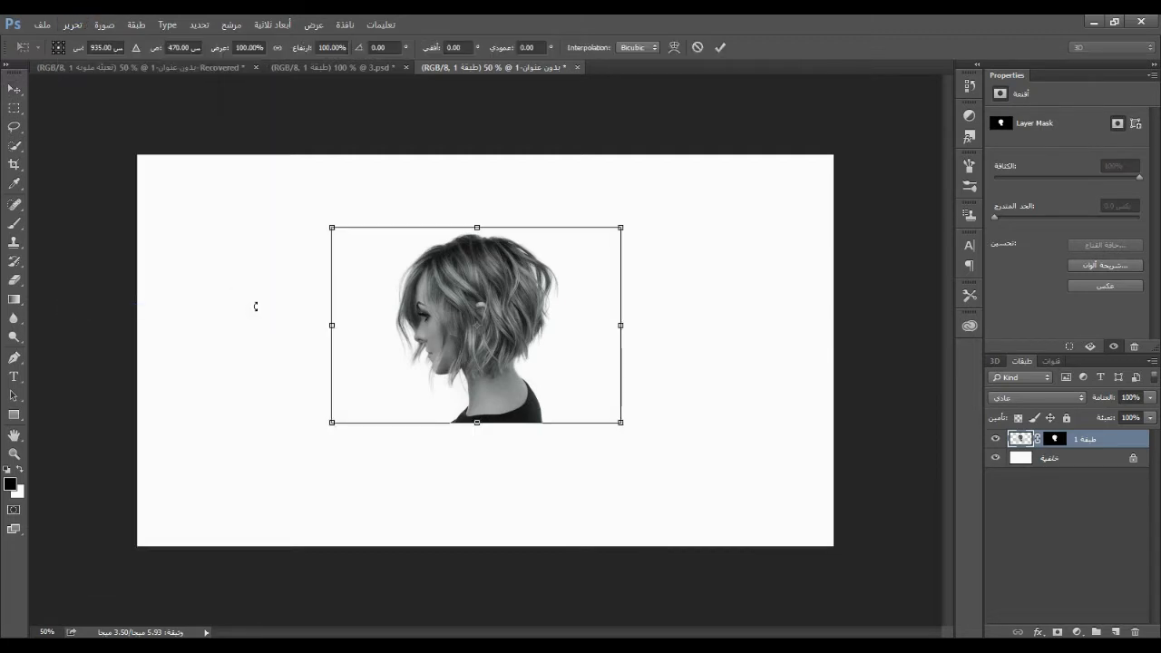
click(278, 48)
drag(621, 227, 837, 78)
drag(728, 197, 596, 332)
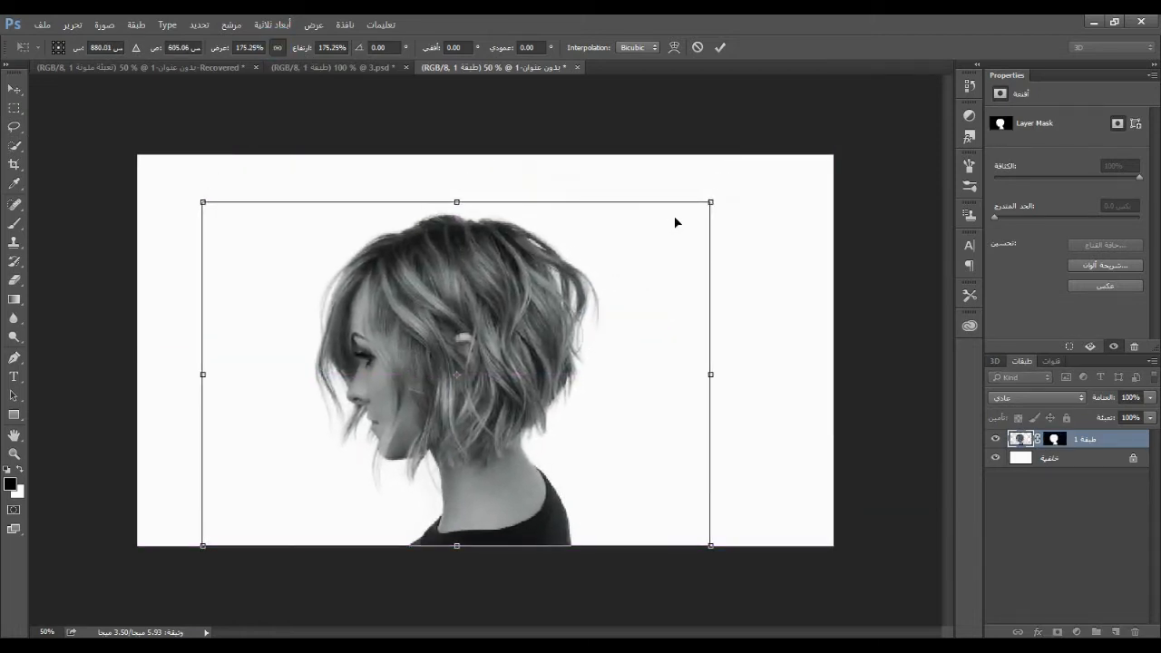
drag(713, 202, 768, 151)
mouse_move(530, 282)
mouse_down()
mouse_move(555, 280)
mouse_move(514, 294)
mouse_move(510, 285)
mouse_up()
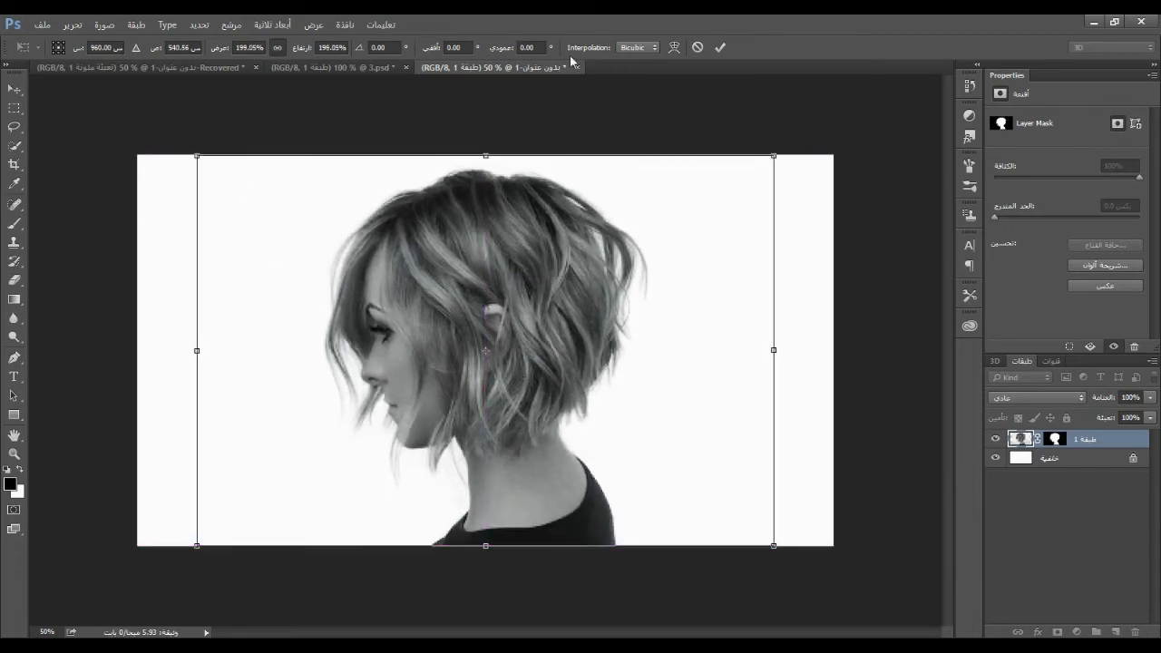
click(720, 47)
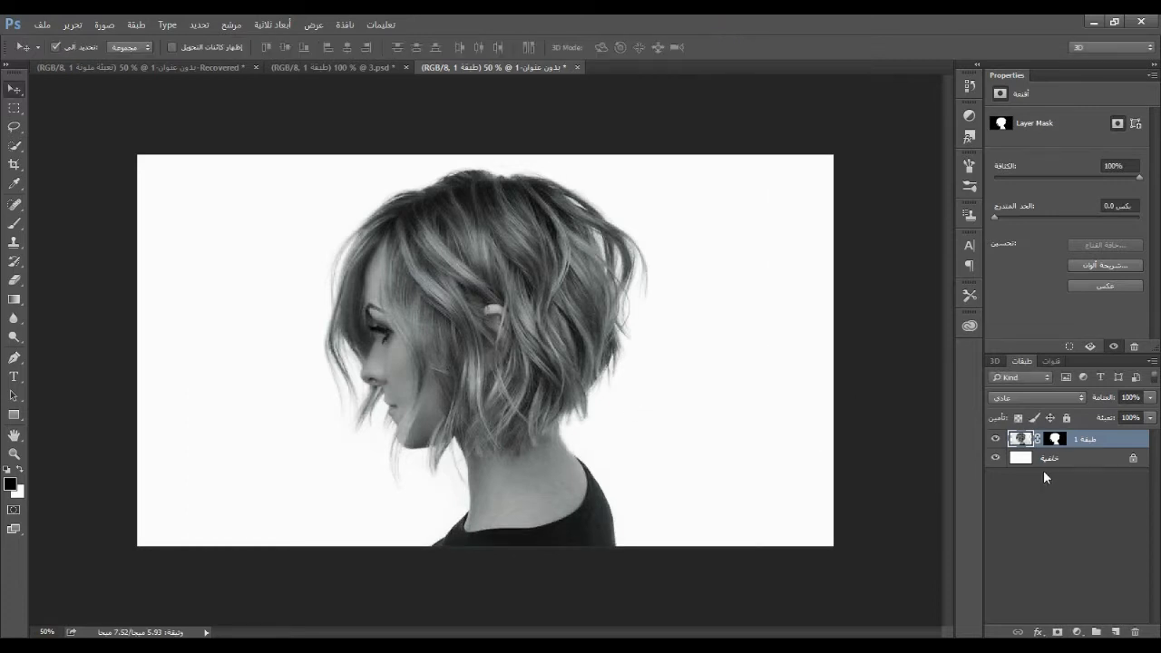
Add a solid colour fill layer with the colour c6c2b9 between the white background and the portrait
click(1066, 462)
click(1076, 632)
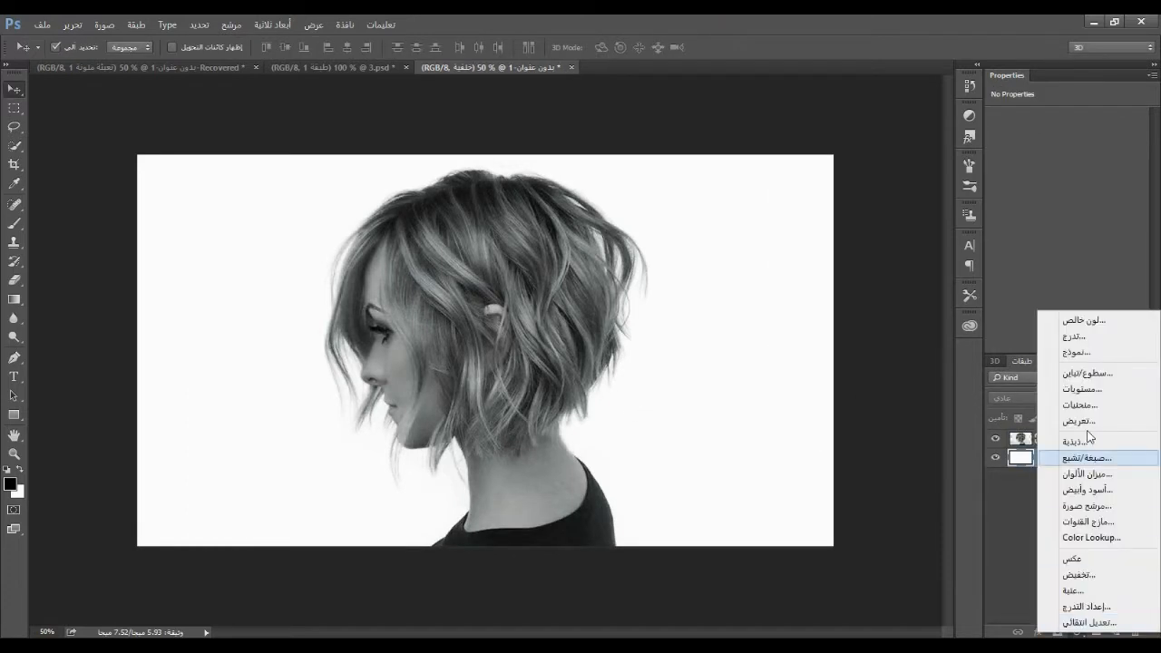
click(1068, 321)
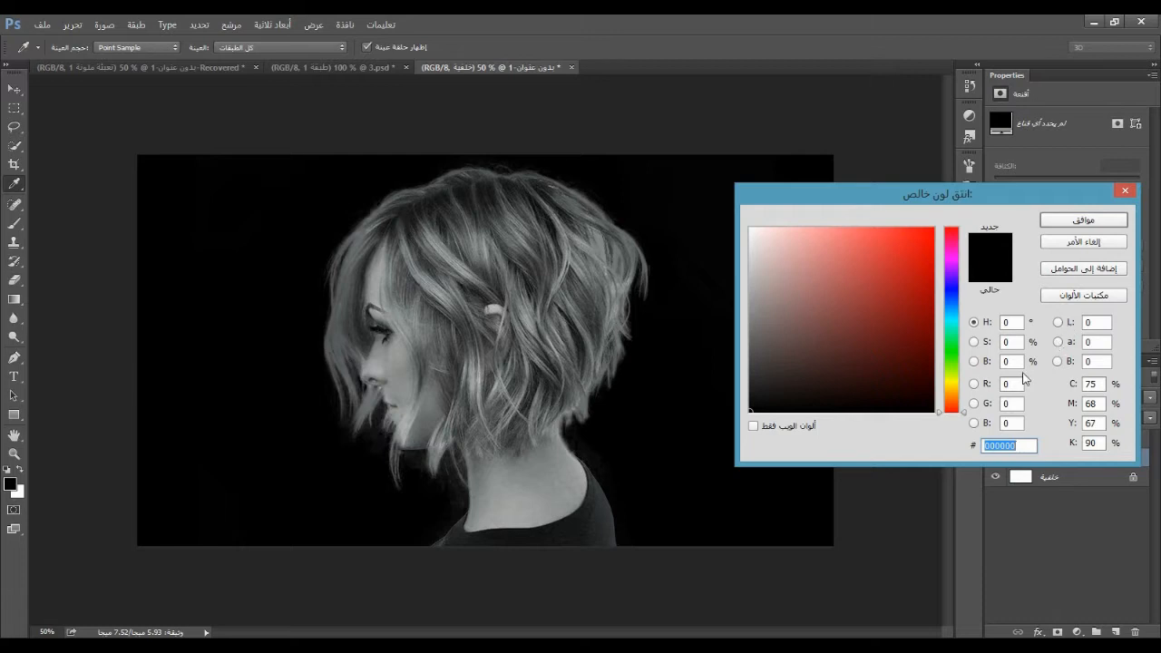
right_click(1012, 446)
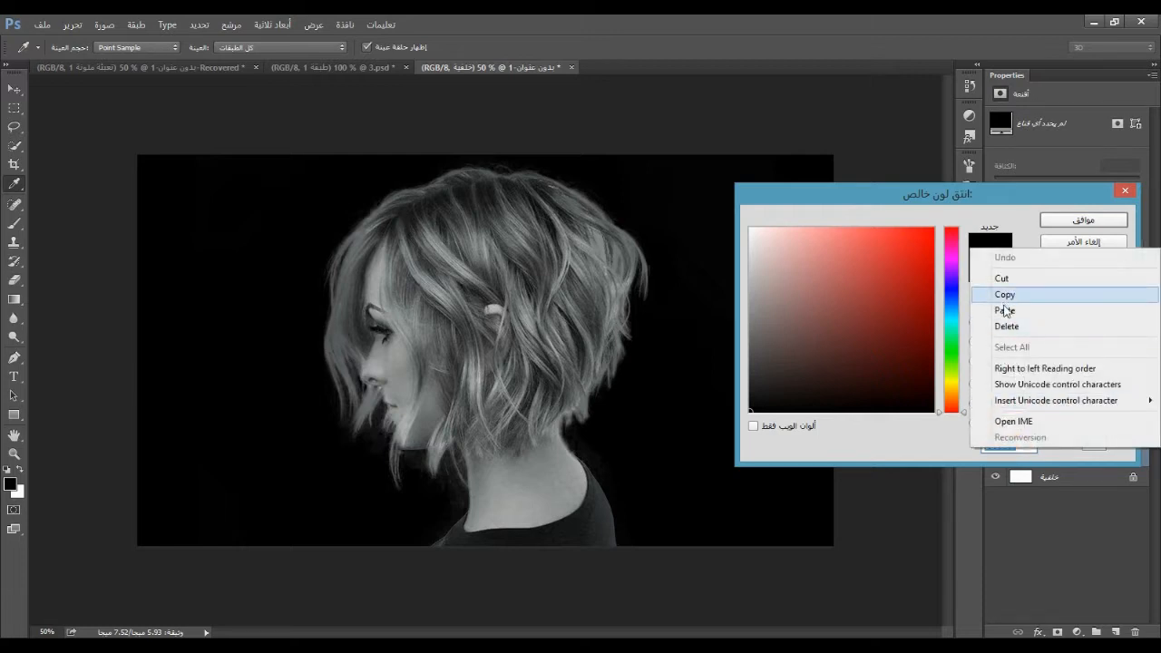
click(998, 310)
mouse_move(1028, 449)
mouse_down()
mouse_move(986, 447)
mouse_move(1031, 450)
mouse_up()
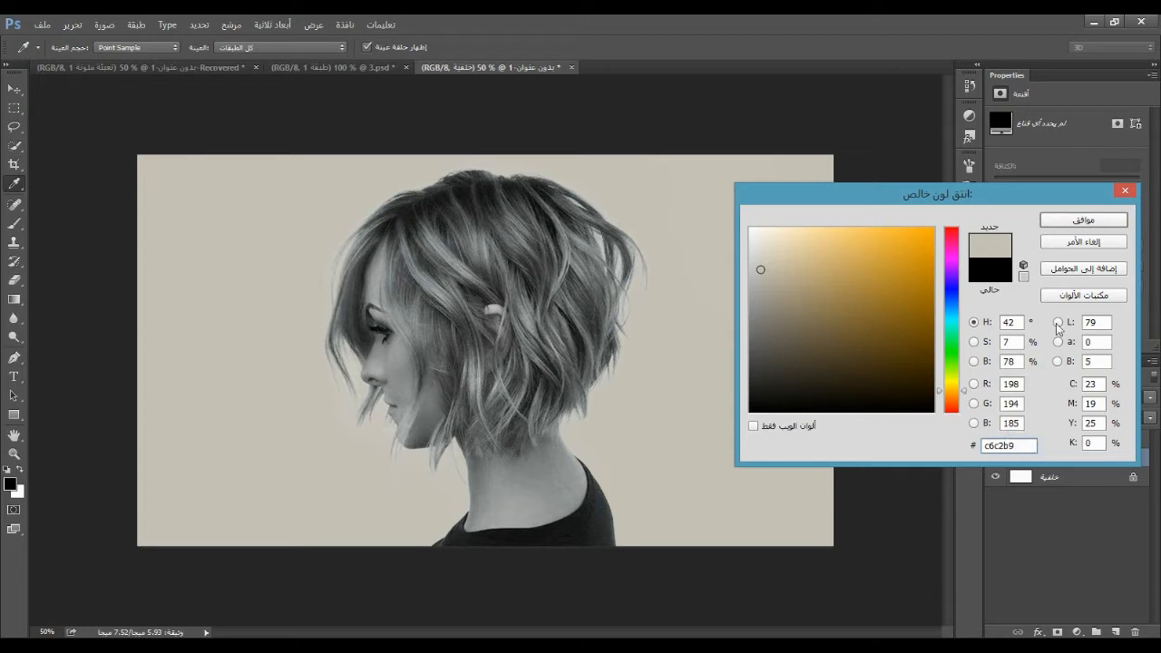
click(1073, 227)
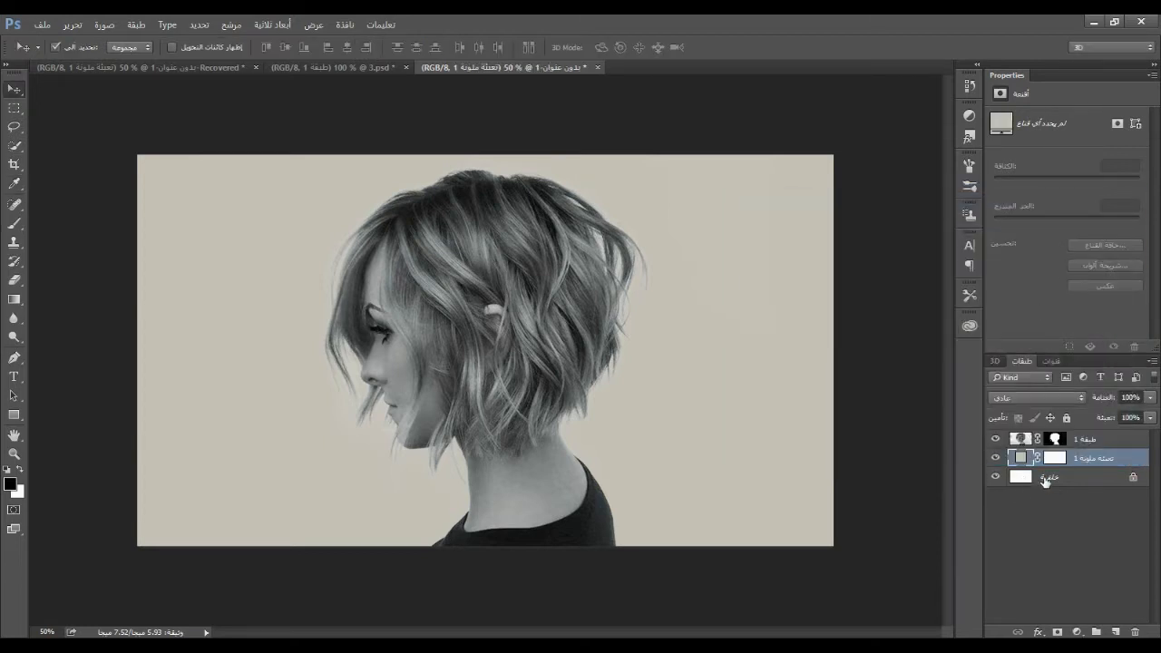
Delete the white background layer
click(1045, 478)
right_click(1044, 476)
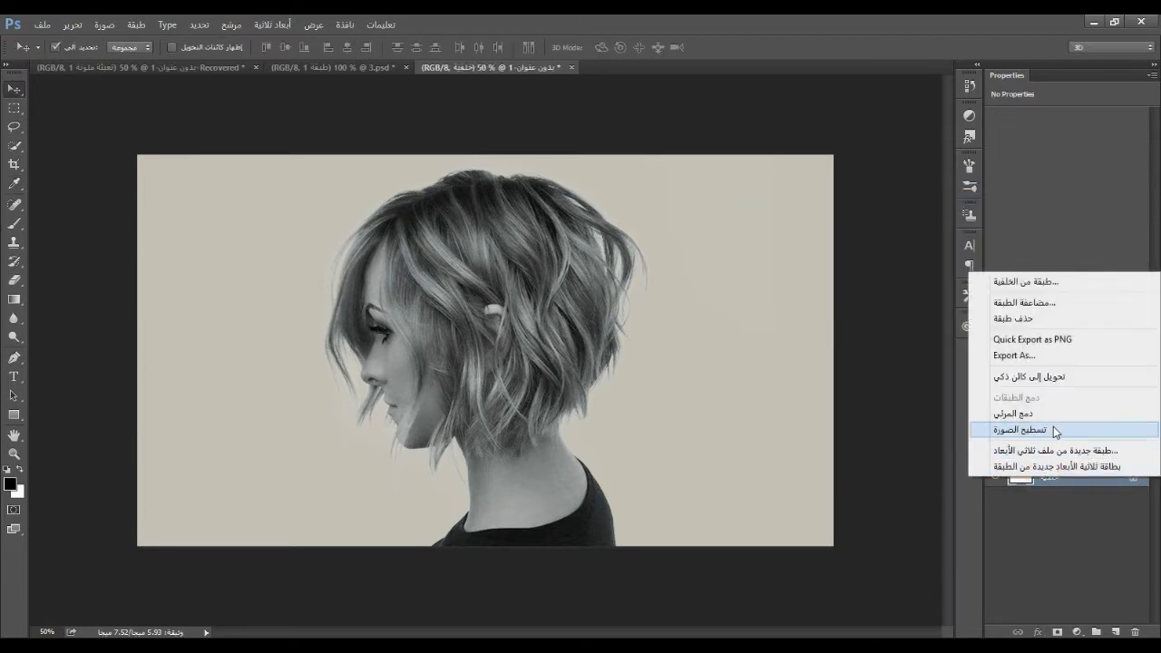
click(1024, 319)
click(482, 262)
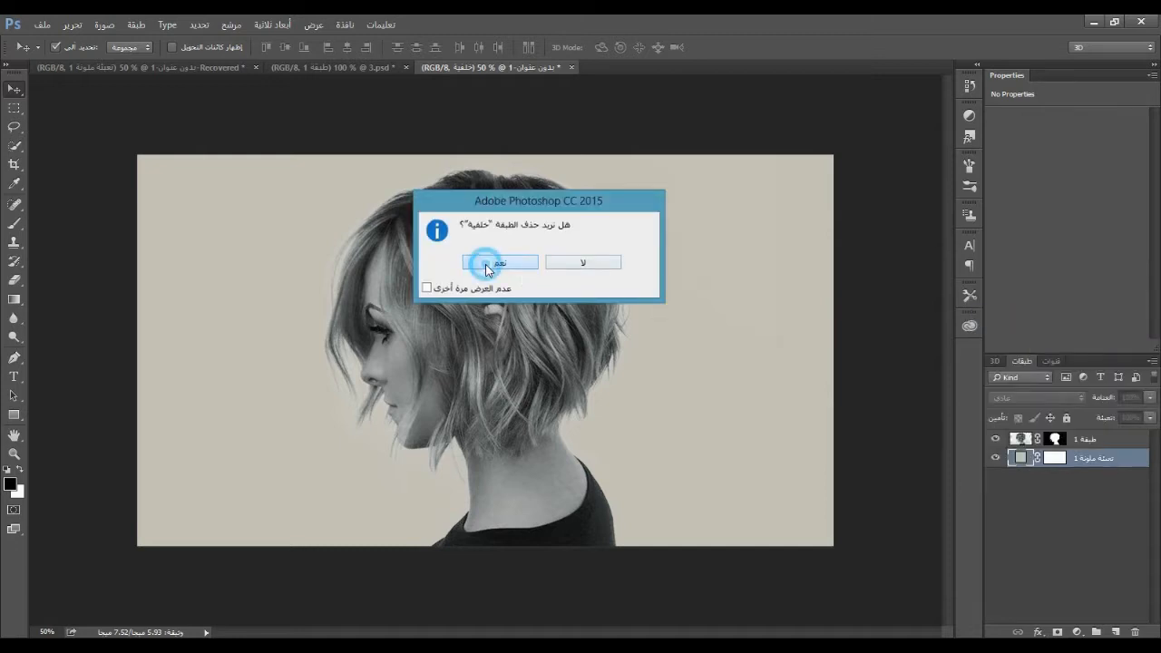
Place the Run_5_wo_metadata_h264420_720p_UHQ city video from the New folder window above the portrait layer, keeping its default size
click(1082, 441)
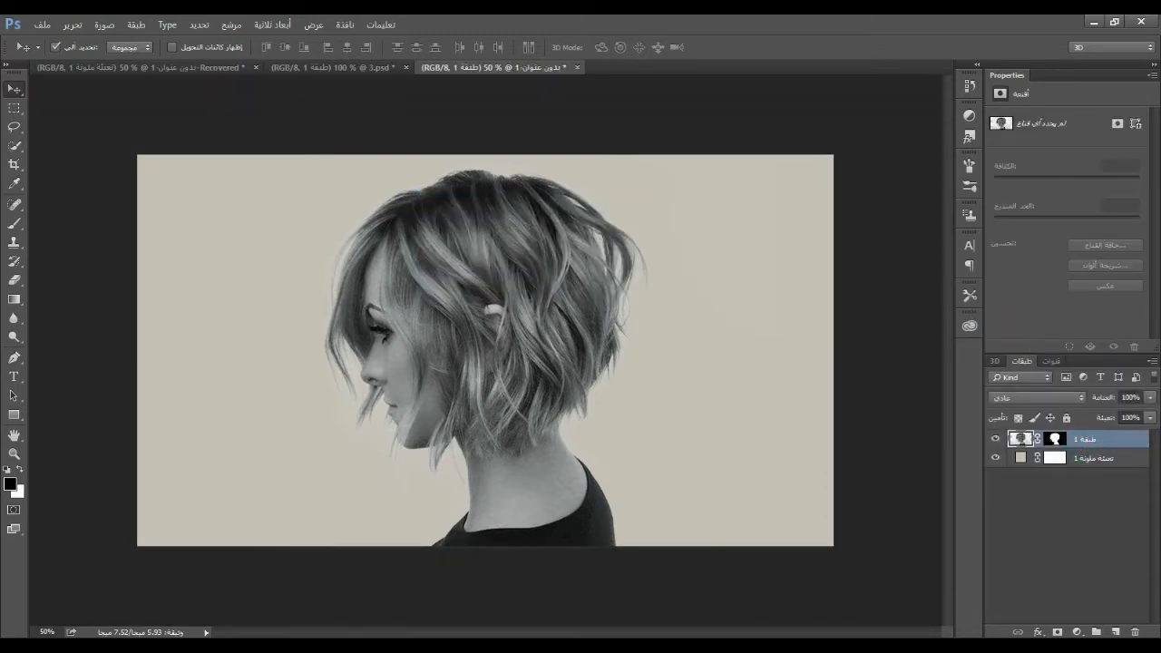
key(alt+Tab)
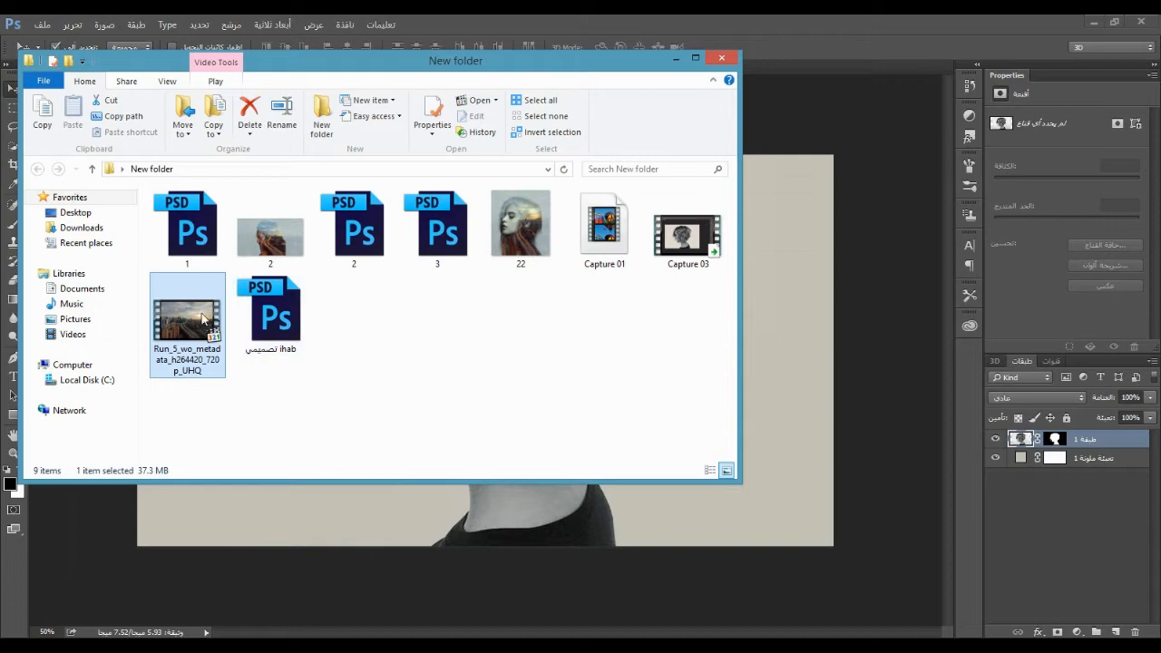
drag(216, 320, 772, 378)
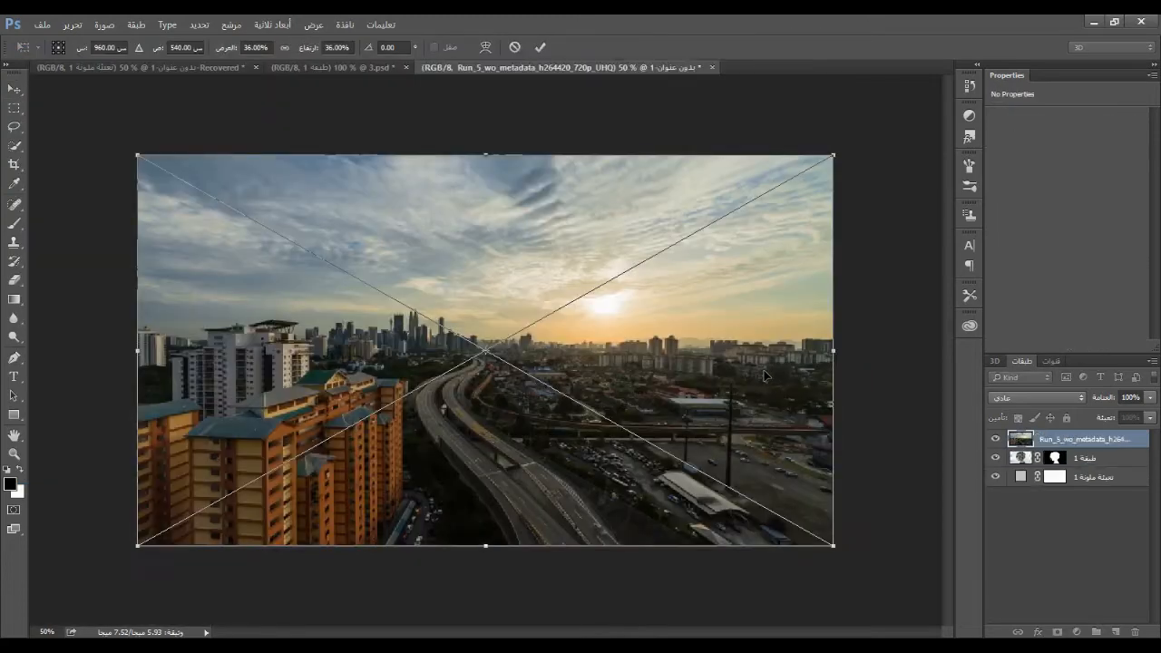
click(538, 46)
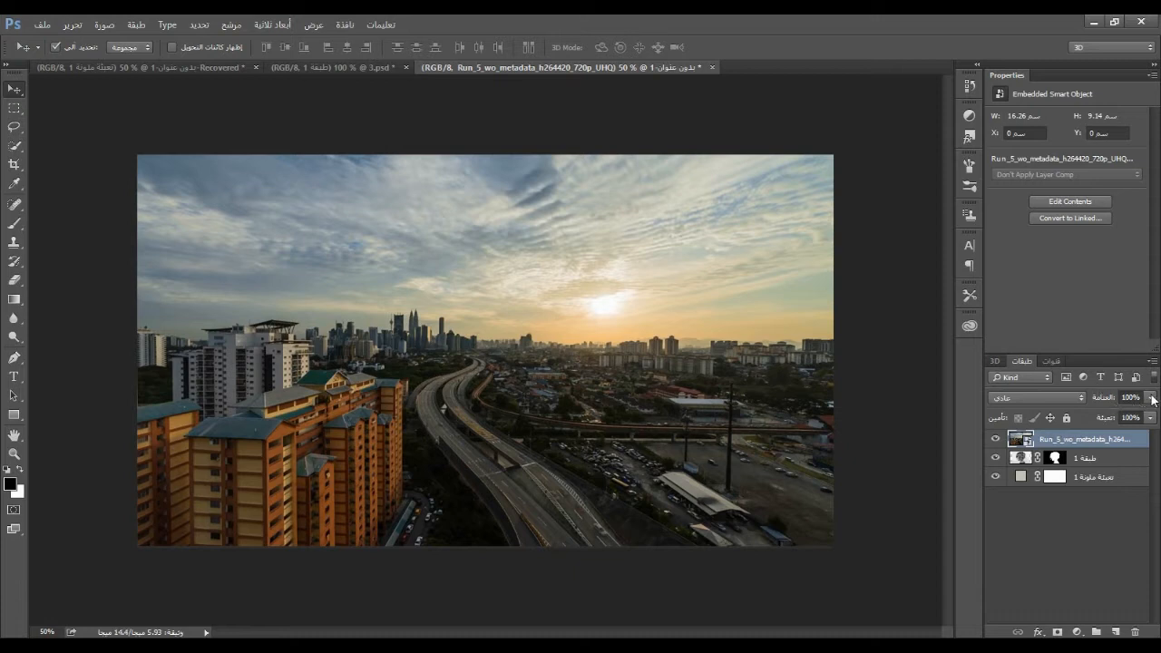
Preview how the city layer overlaps the portrait by varying its opacity, returning it to 100%
click(1151, 398)
mouse_move(1132, 416)
mouse_down()
mouse_move(1093, 417)
mouse_move(1154, 415)
mouse_up()
click(1152, 399)
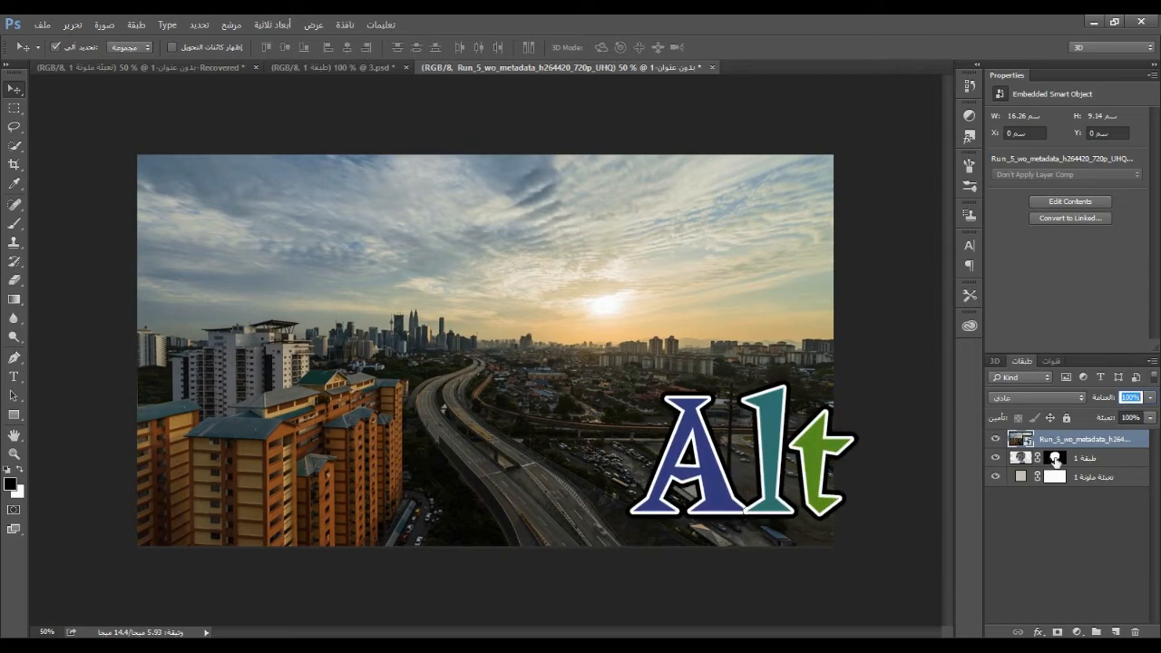
Copy the portrait layer's mask onto the city video layer
alt+click(1055, 458)
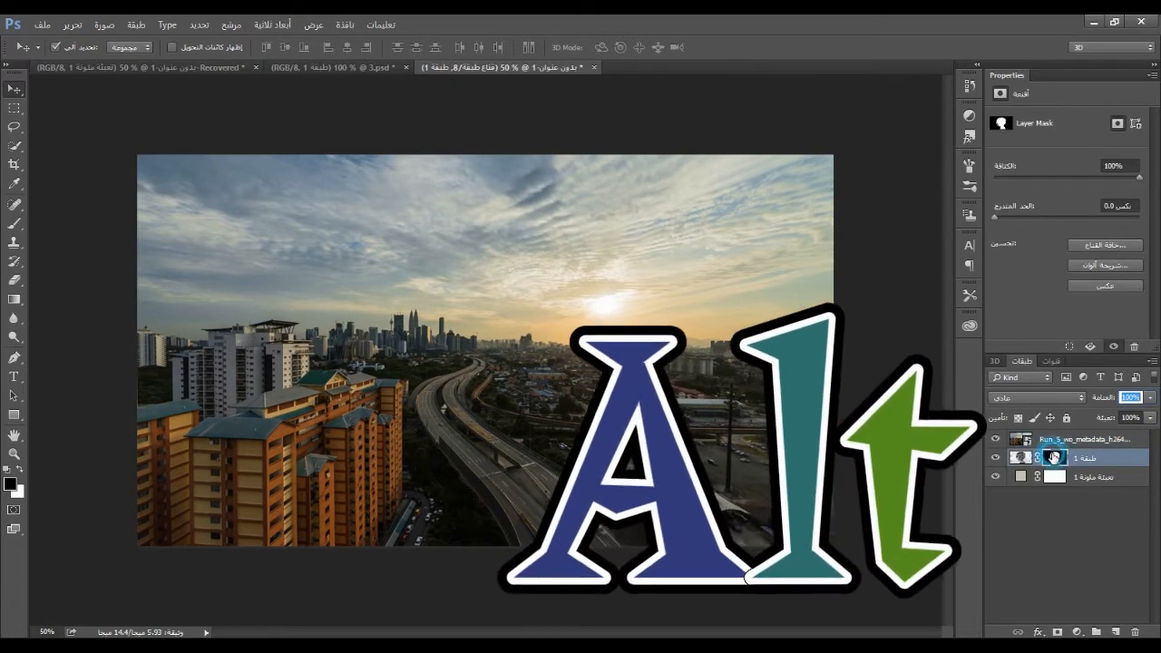
drag(1055, 460, 1059, 442)
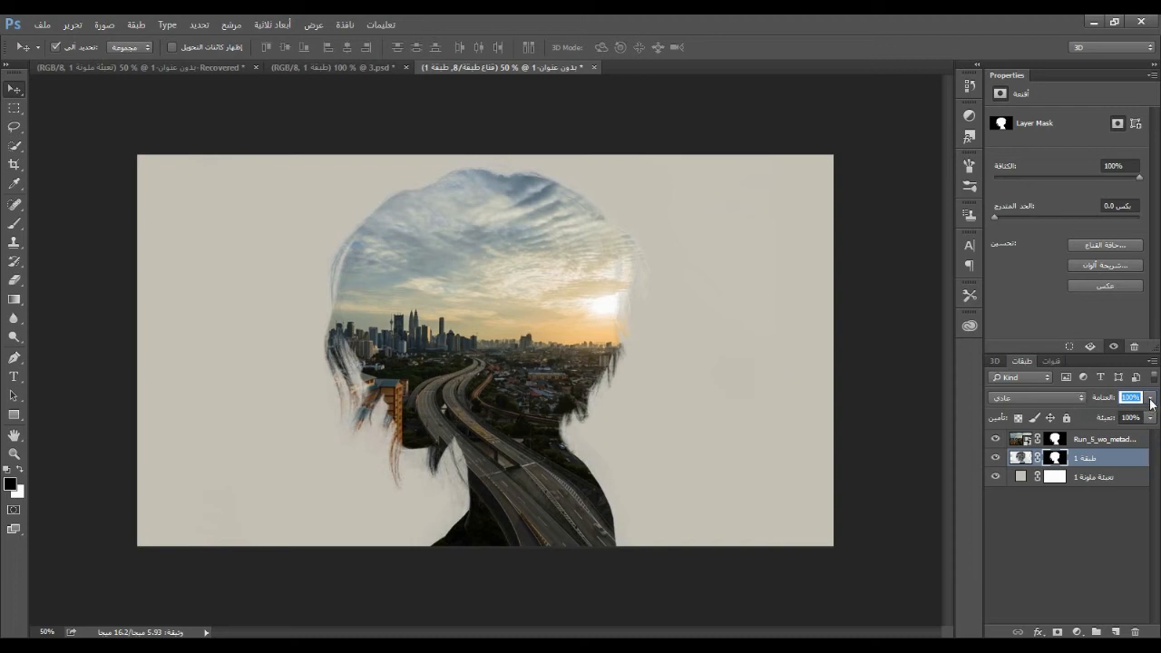
Lower the city video layer's opacity to 52% and unlink its mask from the image
click(1119, 440)
click(1151, 397)
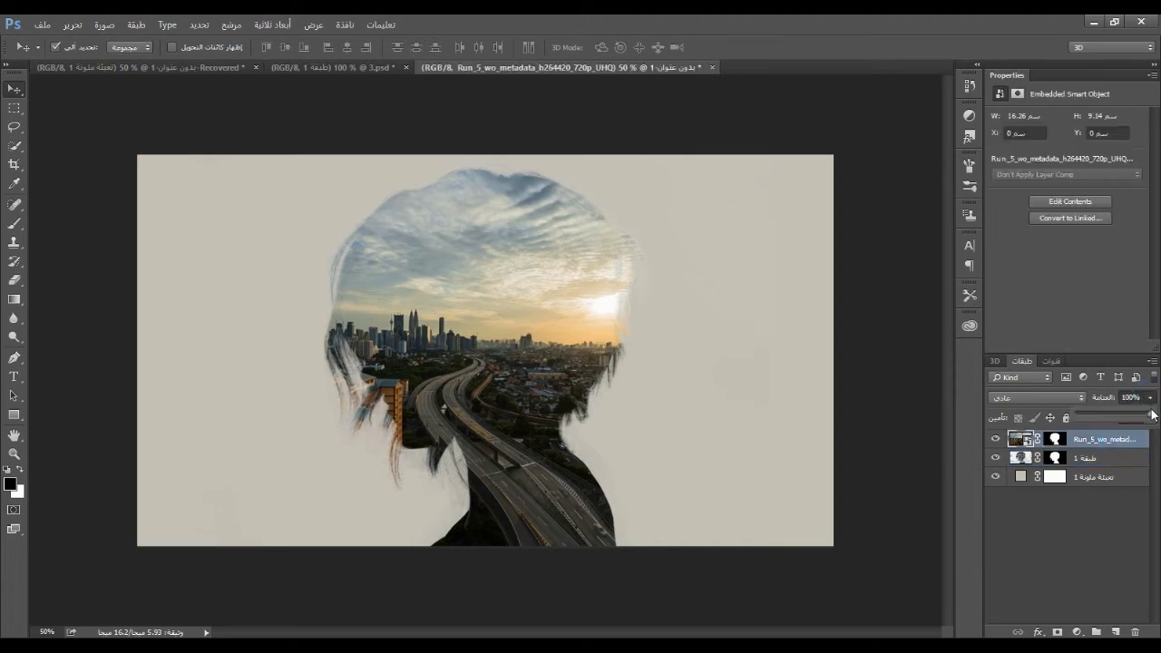
drag(1150, 414, 1115, 413)
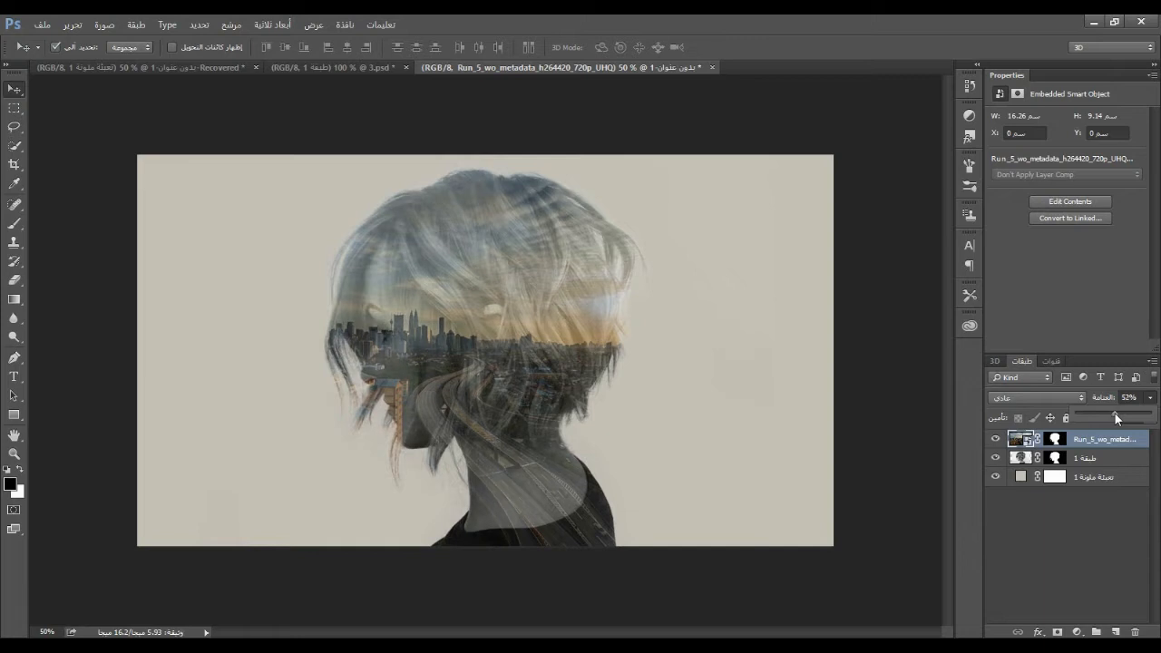
click(1036, 442)
click(1038, 440)
Reposition the city video inside the silhouette, transform it to 42.26% scale and -3.69° rotation, and restore its opacity to 100%
drag(491, 325, 505, 319)
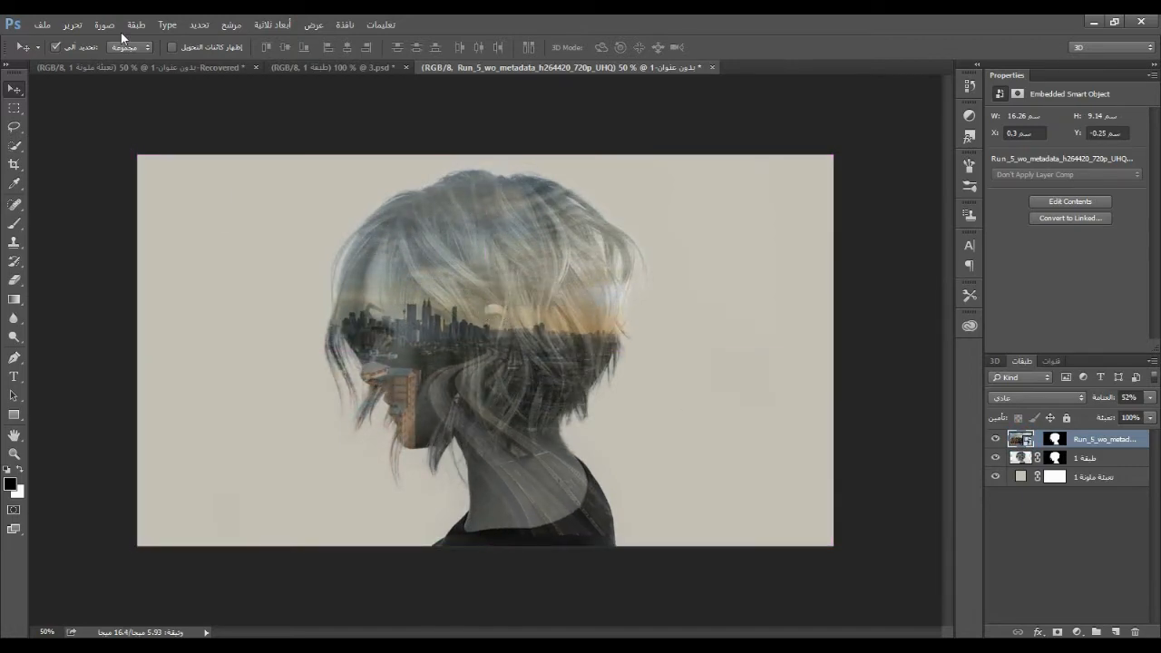
click(74, 26)
click(226, 303)
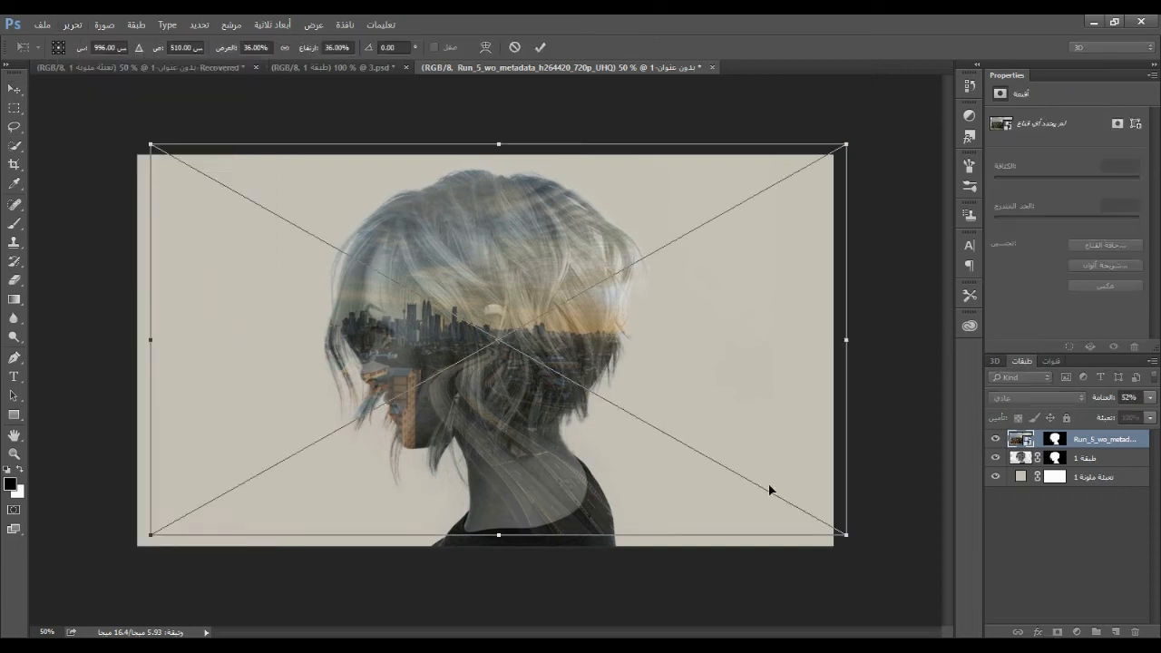
drag(855, 550, 907, 573)
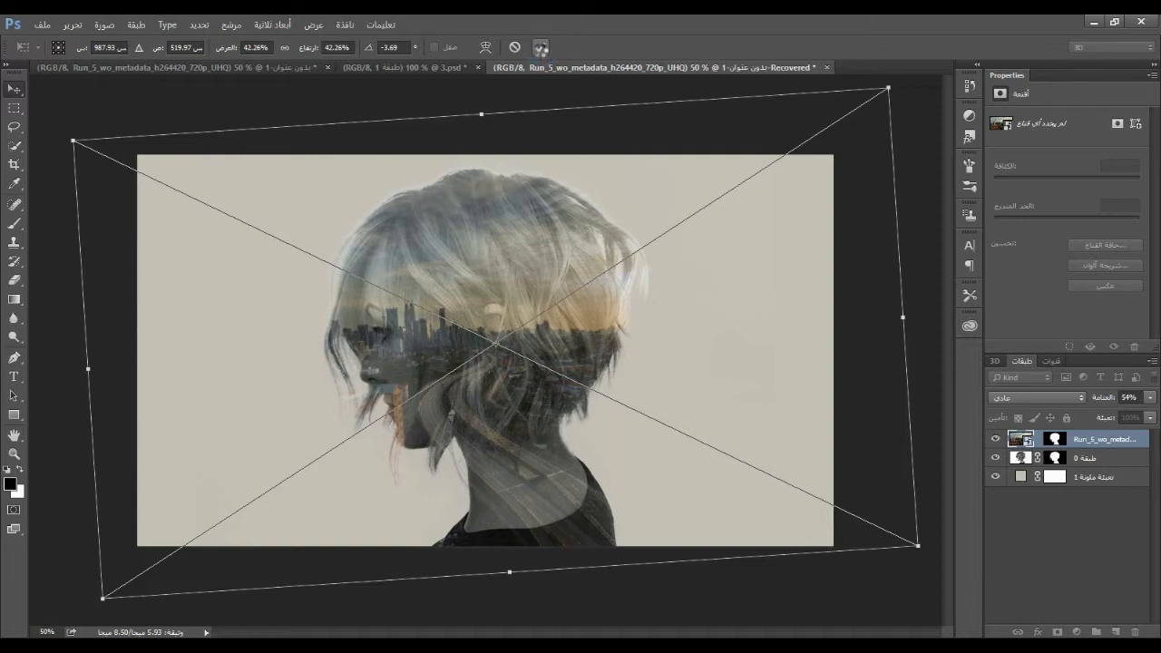
click(539, 47)
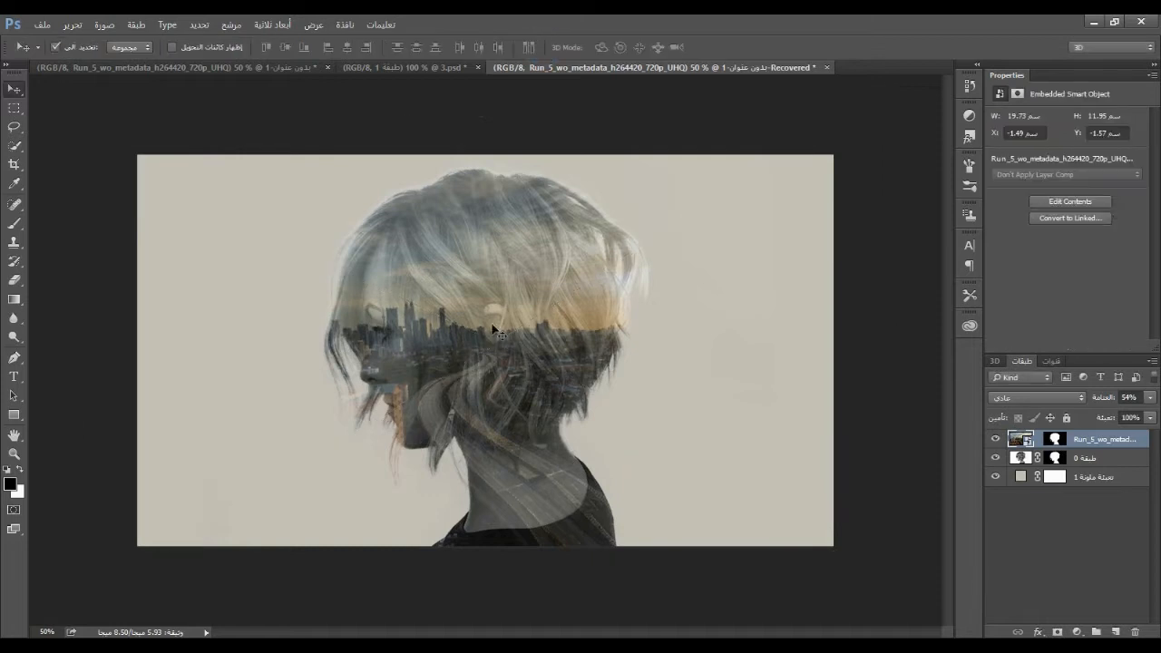
click(1150, 399)
drag(1121, 415, 1159, 417)
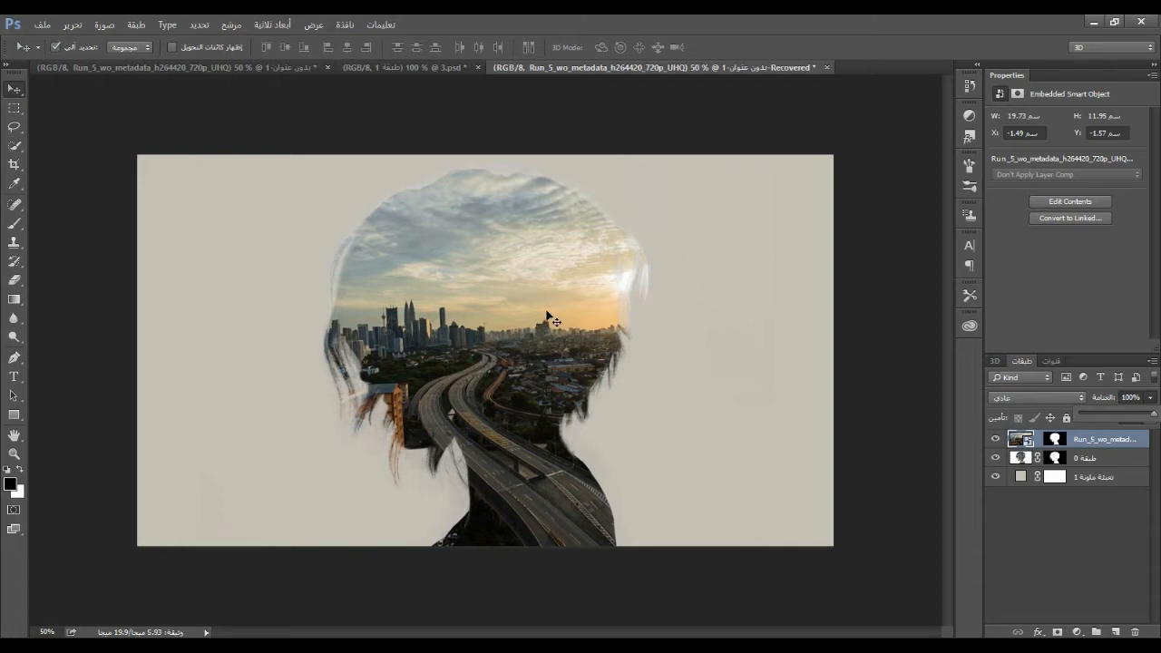
Duplicate the portrait layer above the city video and set the copy's blend mode to Lighten (تفتيح)
click(1082, 456)
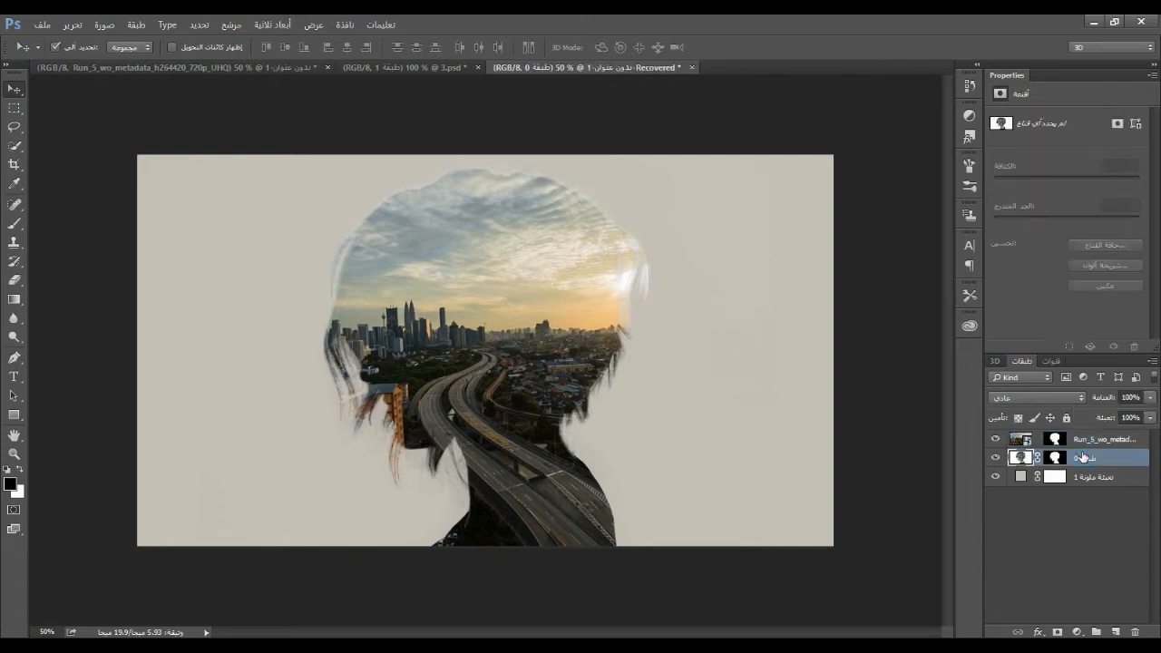
drag(1087, 458, 1088, 434)
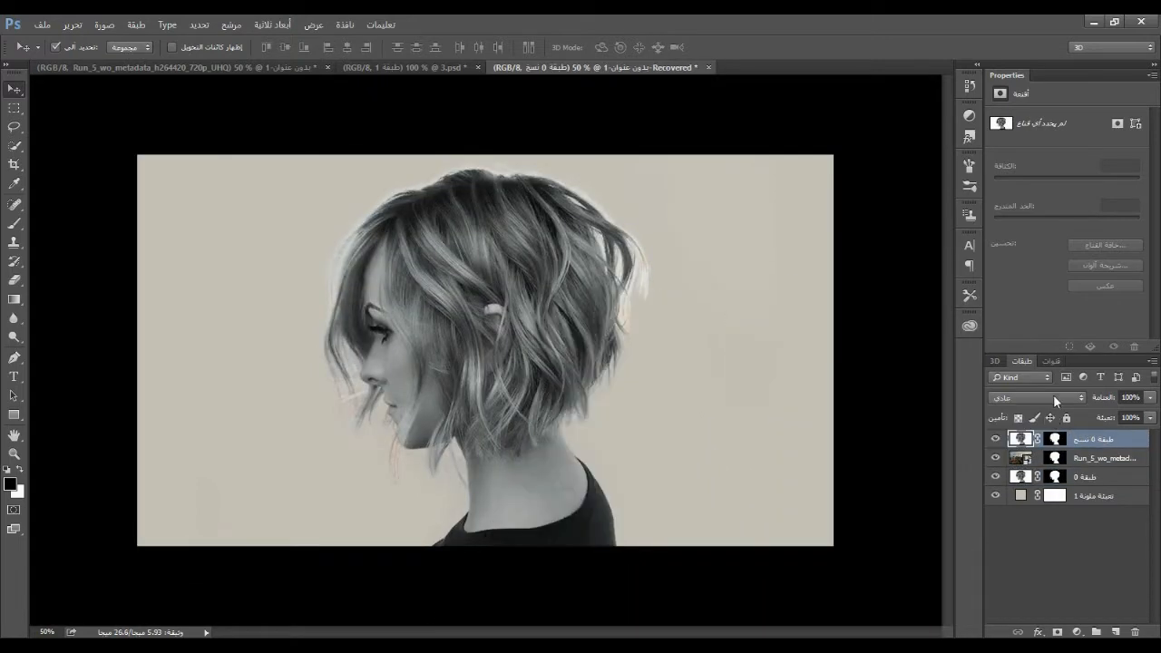
click(1052, 396)
click(998, 194)
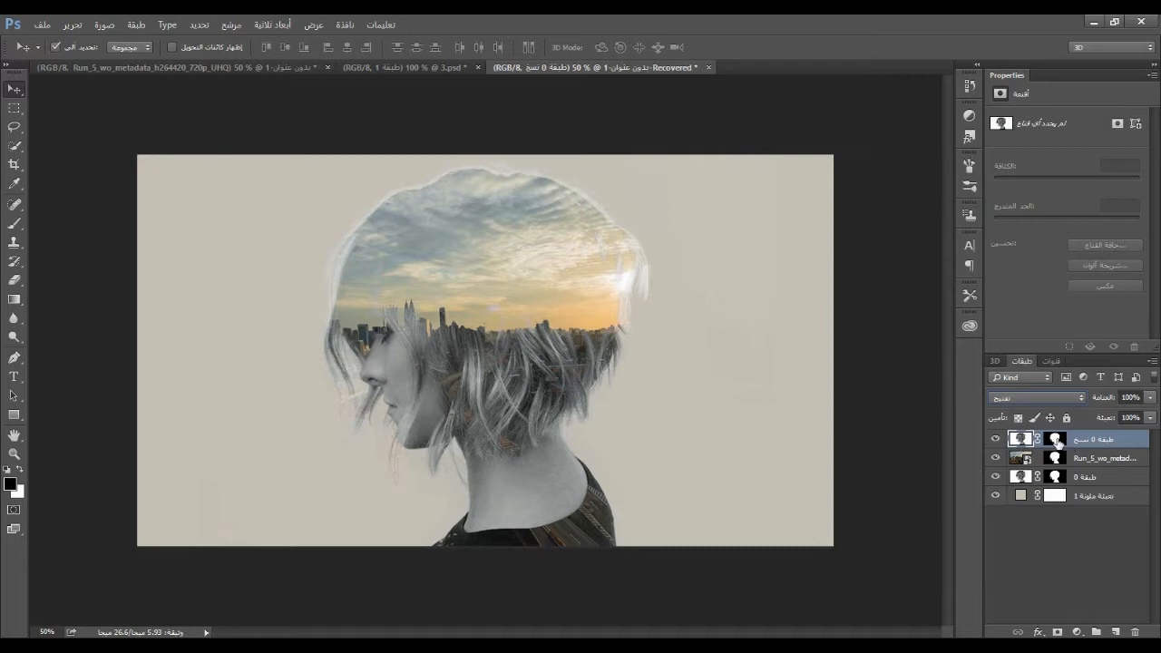
Brush black at 83% opacity on the portrait copy's mask to hide the hair and neck, keeping the face
click(15, 226)
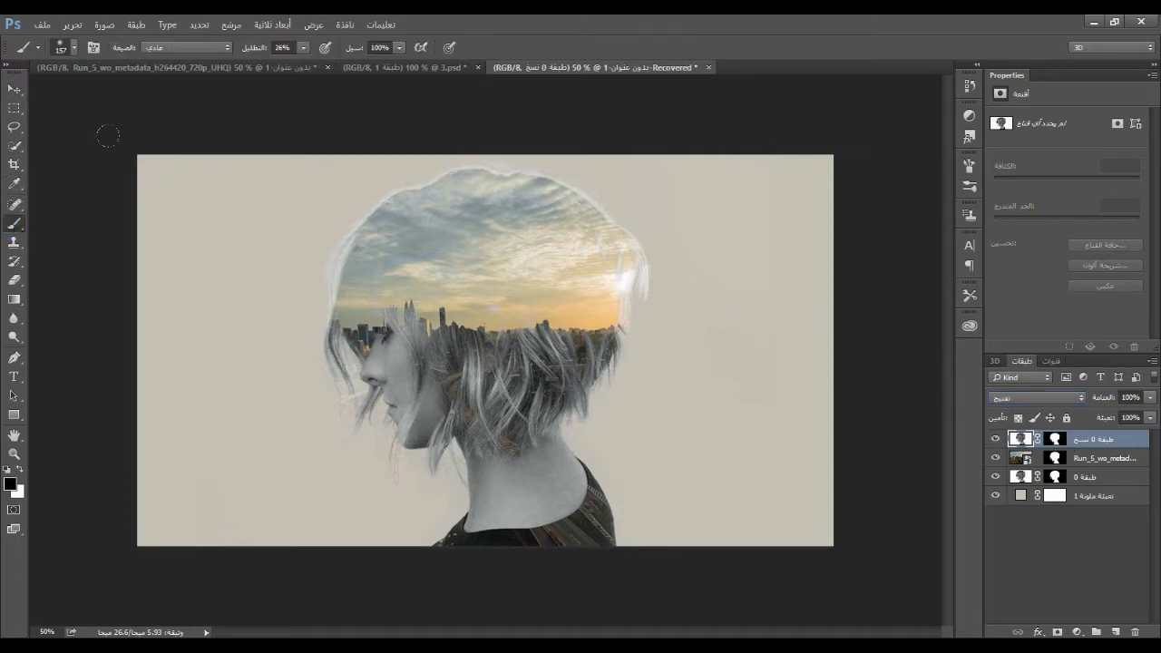
click(303, 47)
click(305, 47)
key(Return)
click(1053, 439)
mouse_move(510, 385)
mouse_down()
mouse_move(533, 454)
mouse_move(506, 481)
mouse_move(577, 367)
mouse_move(488, 379)
mouse_move(436, 435)
mouse_move(408, 327)
mouse_move(428, 363)
mouse_move(580, 466)
mouse_move(508, 489)
mouse_move(556, 316)
mouse_up()
key(8)
key(3)
drag(326, 269, 364, 423)
drag(451, 484, 508, 466)
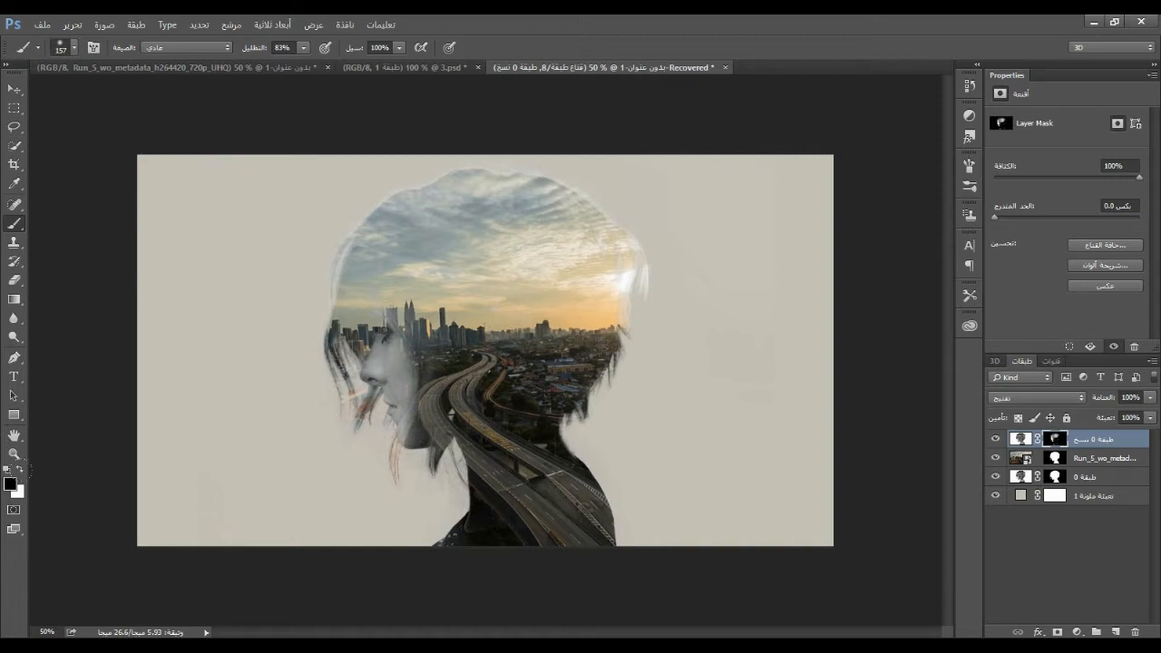
Compare the composite with the portrait copy and the city video layer each hidden and shown
click(20, 468)
click(996, 439)
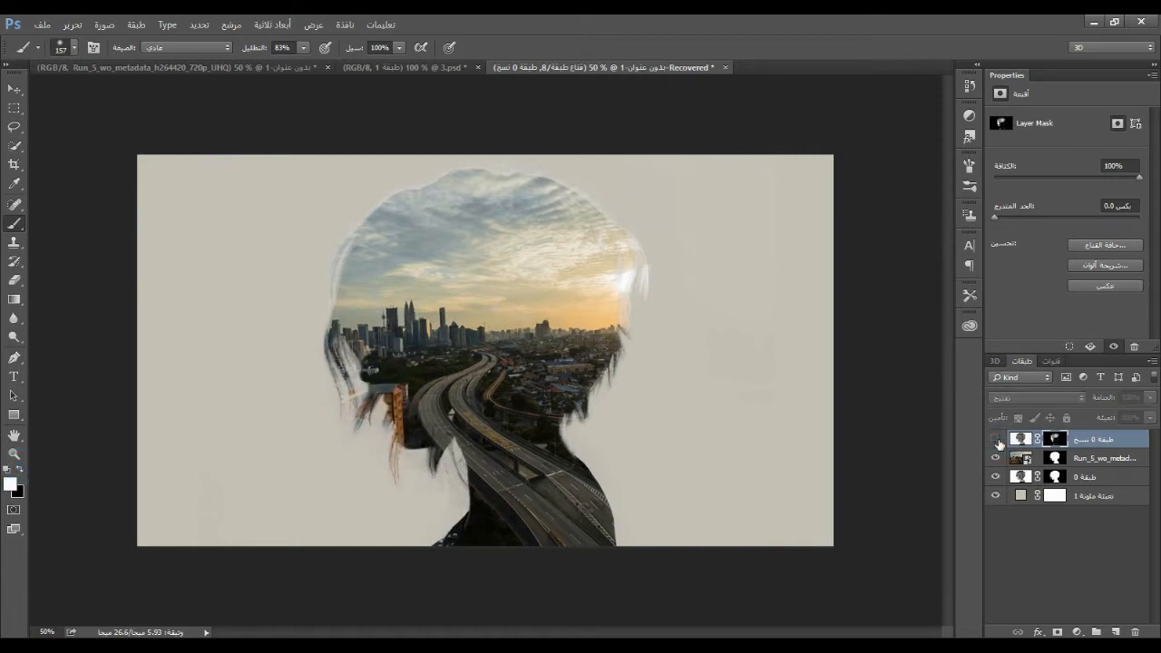
click(997, 441)
click(996, 459)
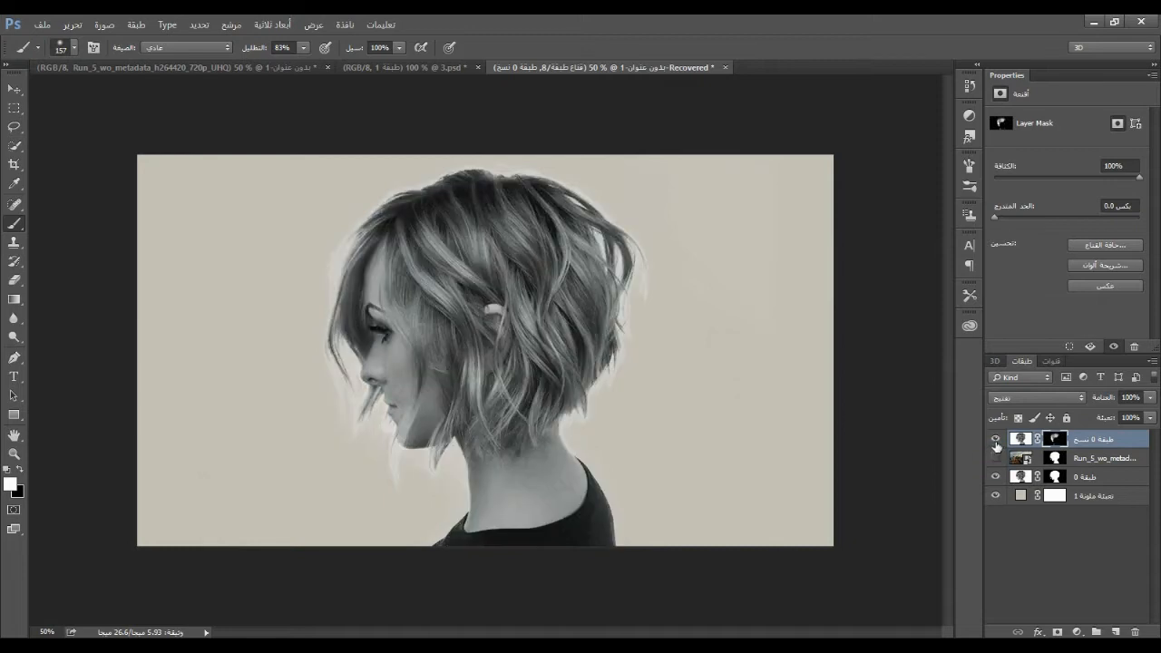
click(997, 440)
click(996, 439)
click(996, 458)
Reveal the hair and ear at the skyline by painting white on the portrait copy's mask and black on the city video's mask
mouse_move(504, 341)
mouse_down()
mouse_move(515, 358)
mouse_move(492, 319)
mouse_up()
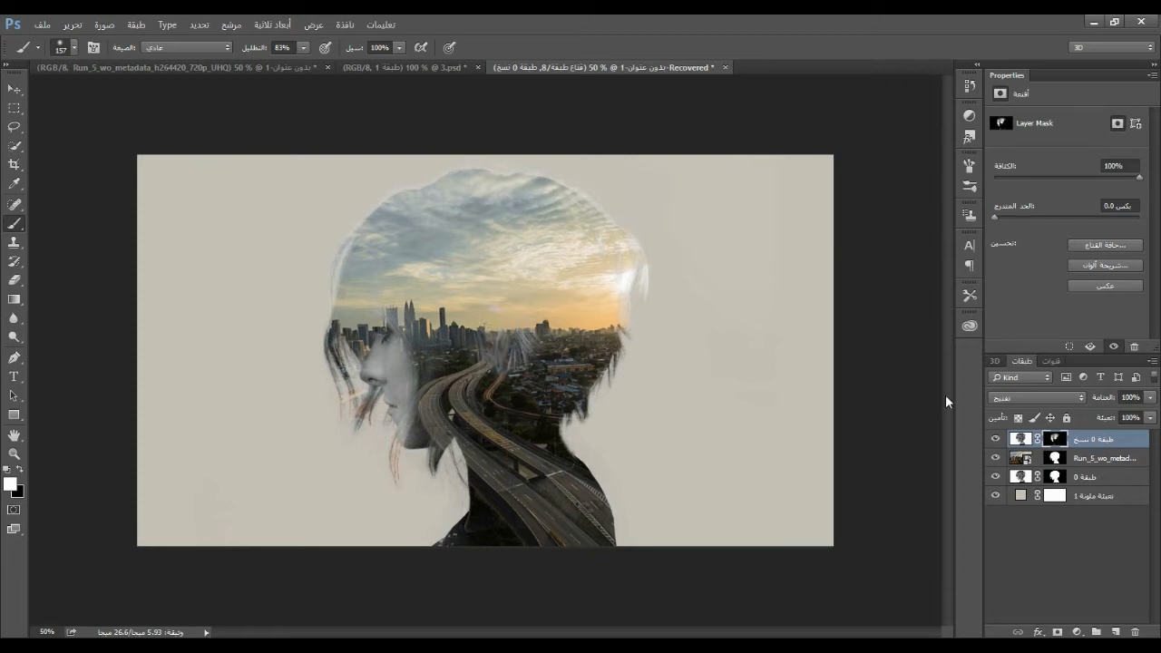
click(1054, 458)
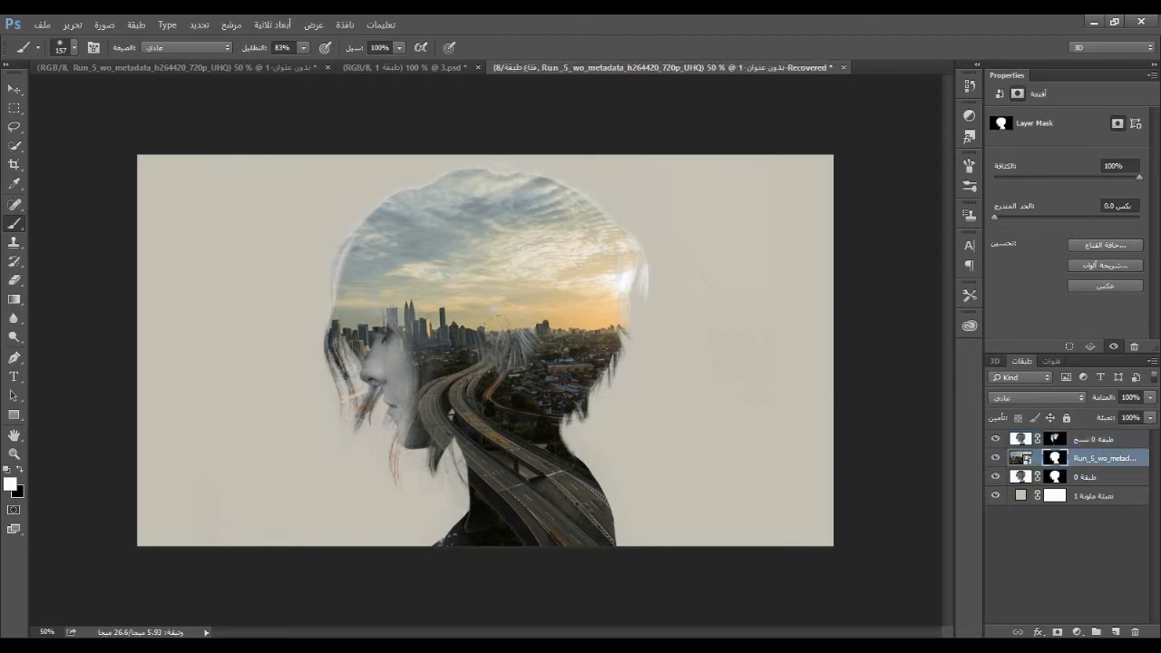
click(20, 469)
mouse_move(497, 313)
mouse_down()
mouse_move(495, 326)
mouse_move(488, 297)
mouse_move(492, 309)
mouse_up()
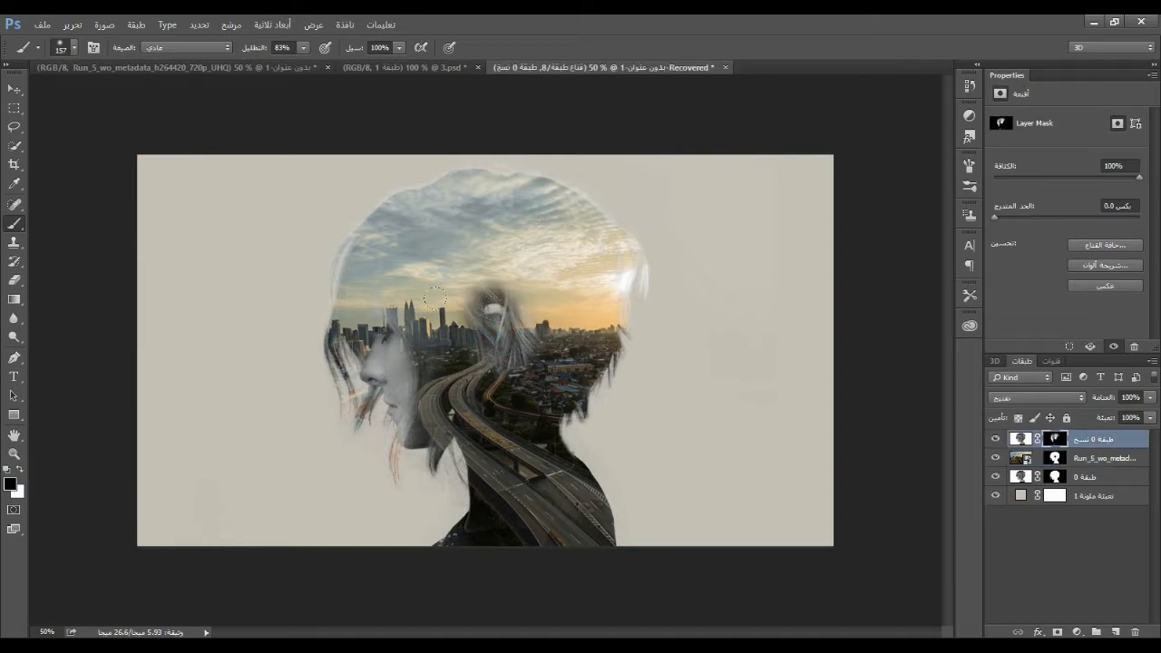
Fade the revealed ear patch by painting white at 20% brush opacity on the city video's mask
click(20, 468)
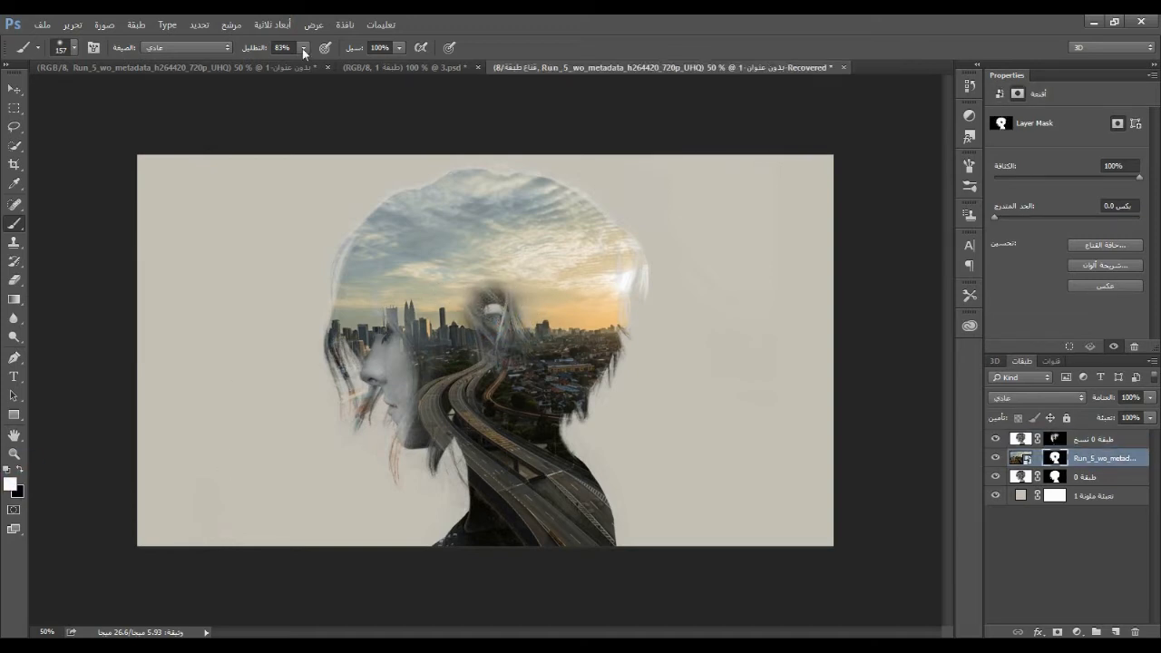
click(303, 48)
drag(303, 64, 254, 64)
drag(494, 310, 498, 341)
click(21, 469)
click(20, 470)
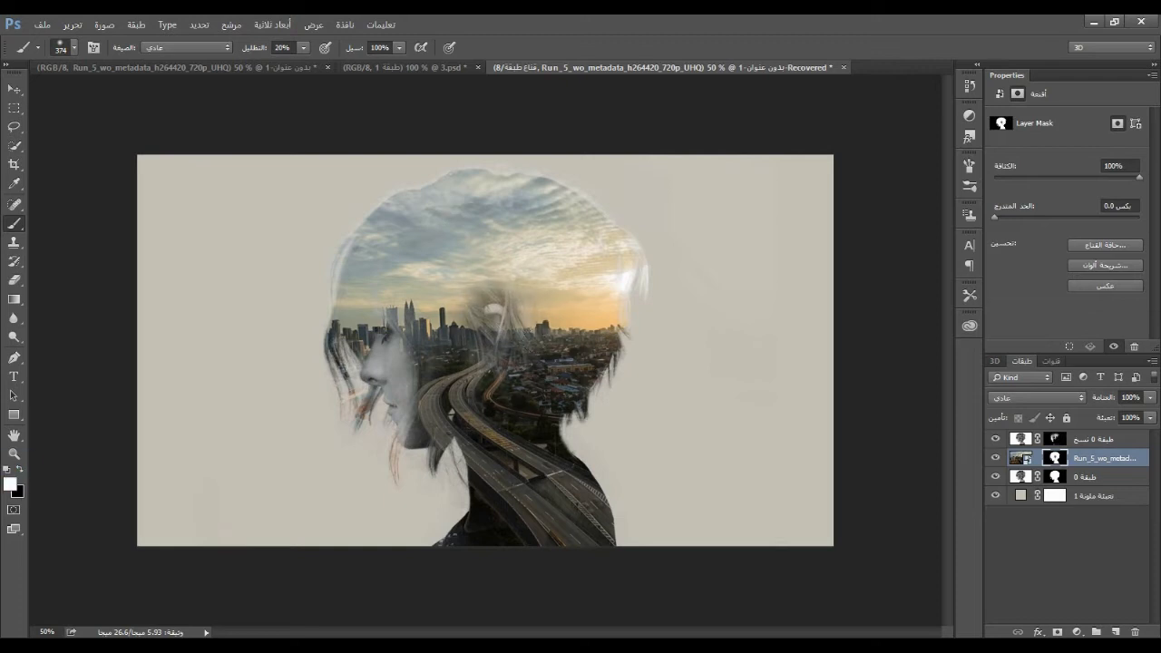
Reduce the brush size to 86 and blend the ear area with black and white strokes on the city video's mask
right_click(535, 349)
drag(646, 405, 617, 406)
click(1054, 441)
click(20, 470)
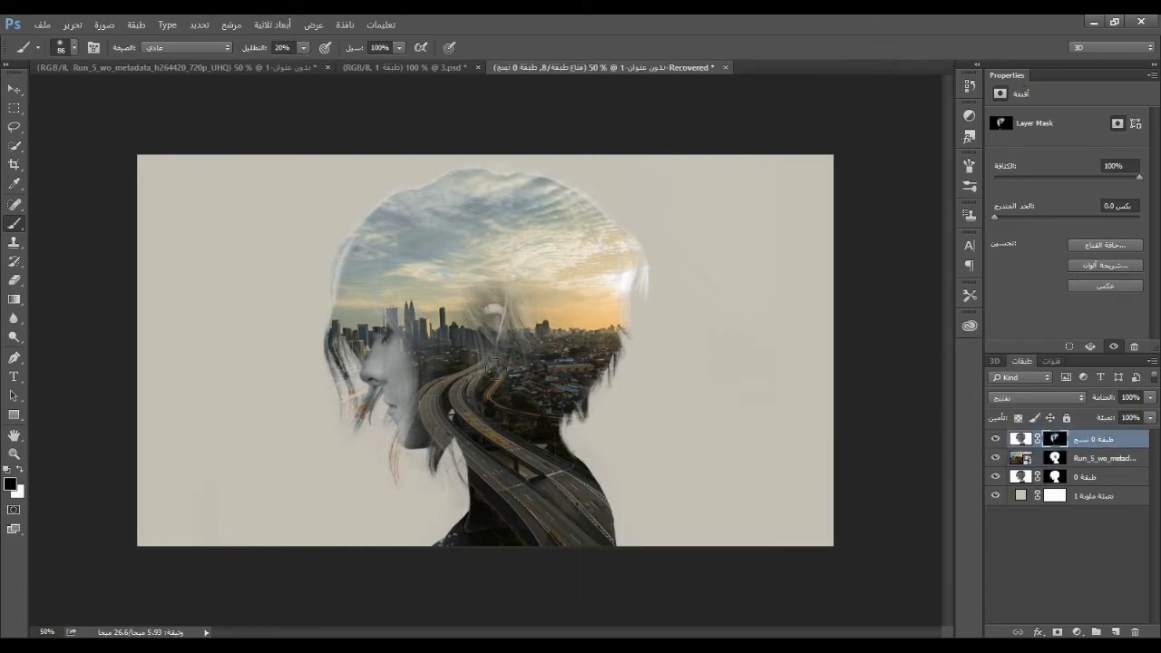
click(20, 470)
click(20, 470)
click(1054, 458)
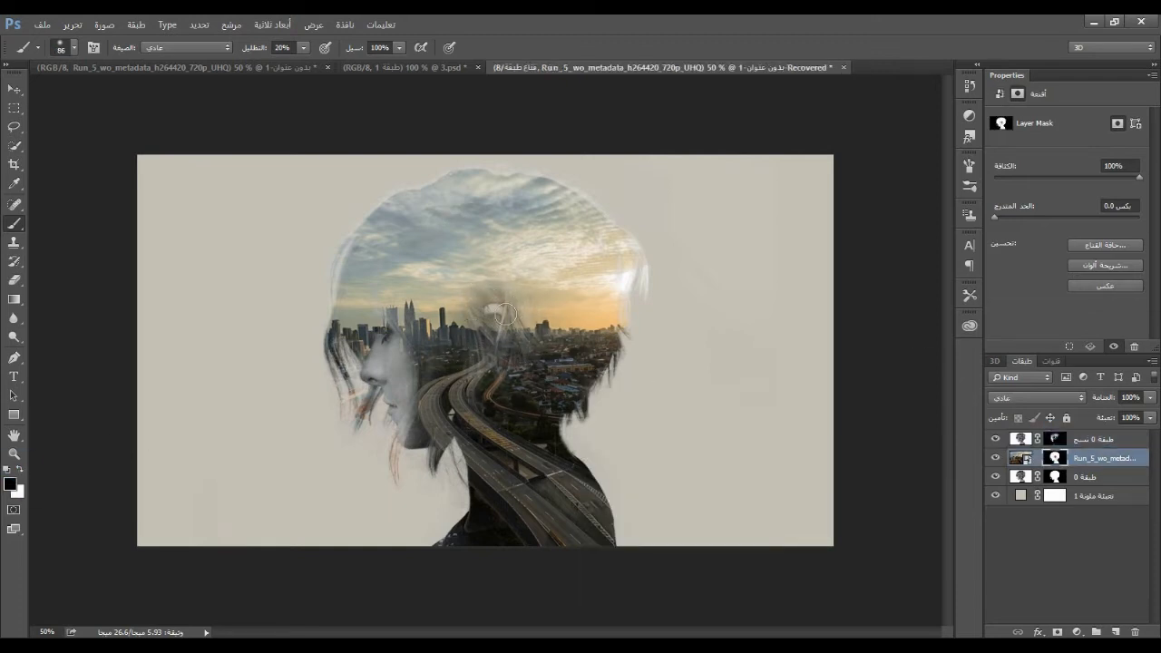
drag(506, 288, 477, 289)
click(20, 469)
mouse_move(491, 294)
mouse_down()
mouse_move(520, 299)
mouse_move(462, 329)
mouse_move(493, 288)
mouse_move(460, 303)
mouse_move(512, 342)
mouse_up()
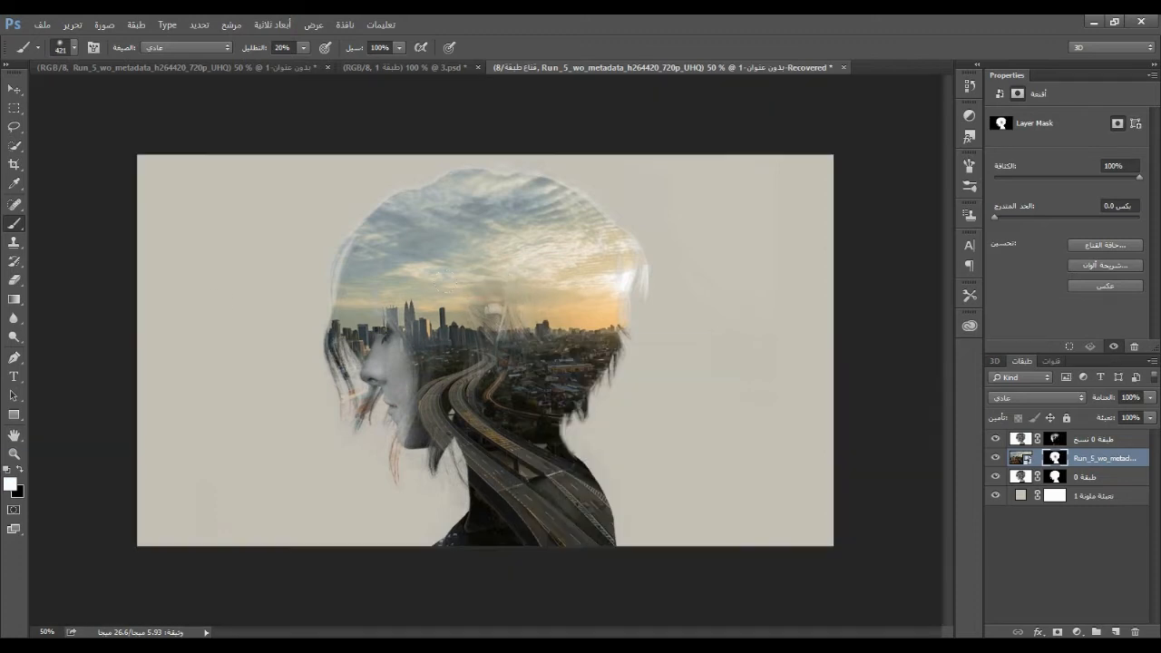
Paint black with a size 75 brush on the portrait copy's mask around the eye
right_click(435, 348)
drag(523, 393, 520, 394)
click(402, 355)
click(1054, 439)
click(20, 470)
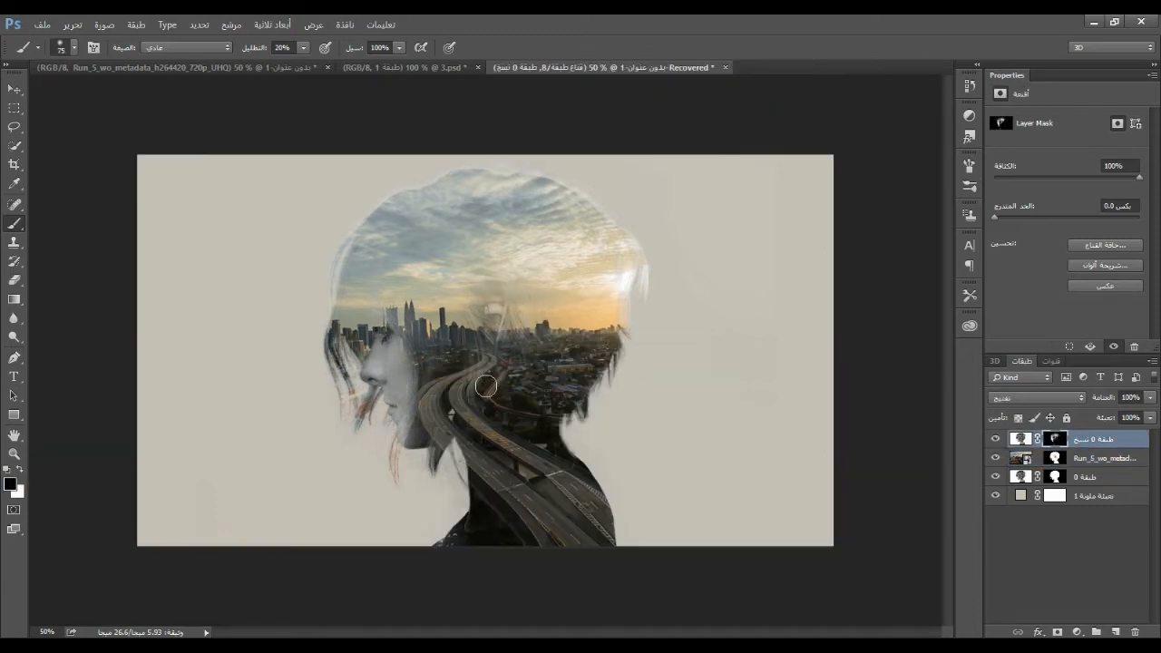
drag(390, 347, 383, 363)
Reveal the eye, cheek and forehead by painting black with a size 123 brush on the city video's mask
right_click(487, 388)
drag(601, 429, 610, 429)
click(20, 470)
click(1054, 459)
click(20, 470)
drag(387, 345, 416, 342)
drag(413, 391, 418, 430)
mouse_move(419, 372)
mouse_down()
mouse_move(410, 322)
mouse_move(372, 305)
mouse_move(401, 423)
mouse_move(412, 387)
mouse_move(395, 317)
mouse_move(369, 369)
mouse_move(396, 297)
mouse_up()
Refine the city video's mask with white strokes along the front hair edge and beside the jaw, and black strokes over the jaw
click(20, 470)
drag(333, 277, 334, 319)
click(20, 470)
mouse_move(377, 390)
mouse_down()
mouse_move(420, 422)
mouse_move(430, 414)
mouse_move(440, 440)
mouse_up()
click(20, 470)
click(20, 470)
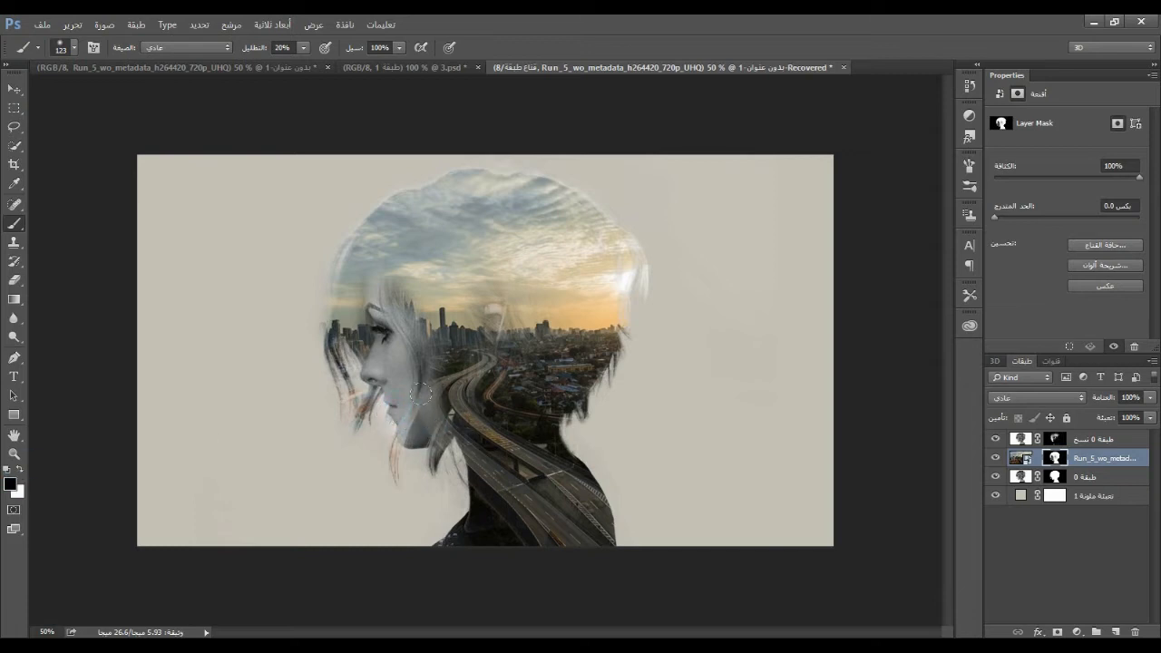
click(20, 470)
drag(430, 394, 447, 452)
Restore the road beside the jaw and neck by painting white on the city video's mask with a stronger, size 89 brush
click(304, 48)
drag(305, 64, 346, 65)
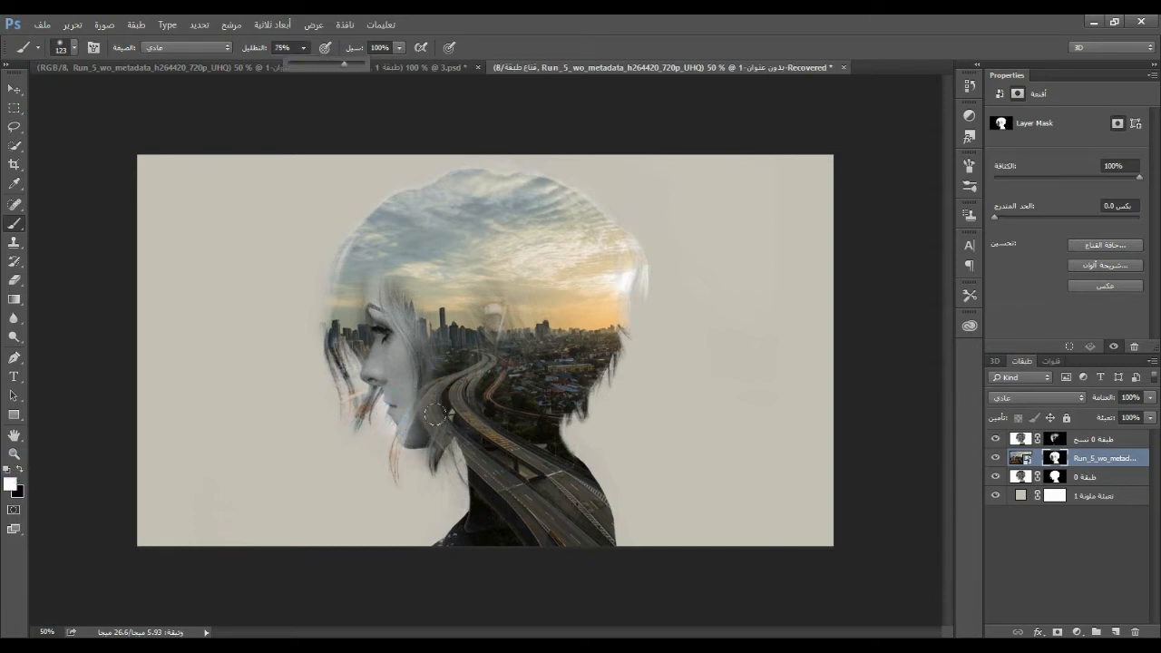
drag(454, 457, 478, 456)
key(ctrl+z)
right_click(464, 436)
drag(545, 445, 535, 445)
drag(464, 454, 458, 440)
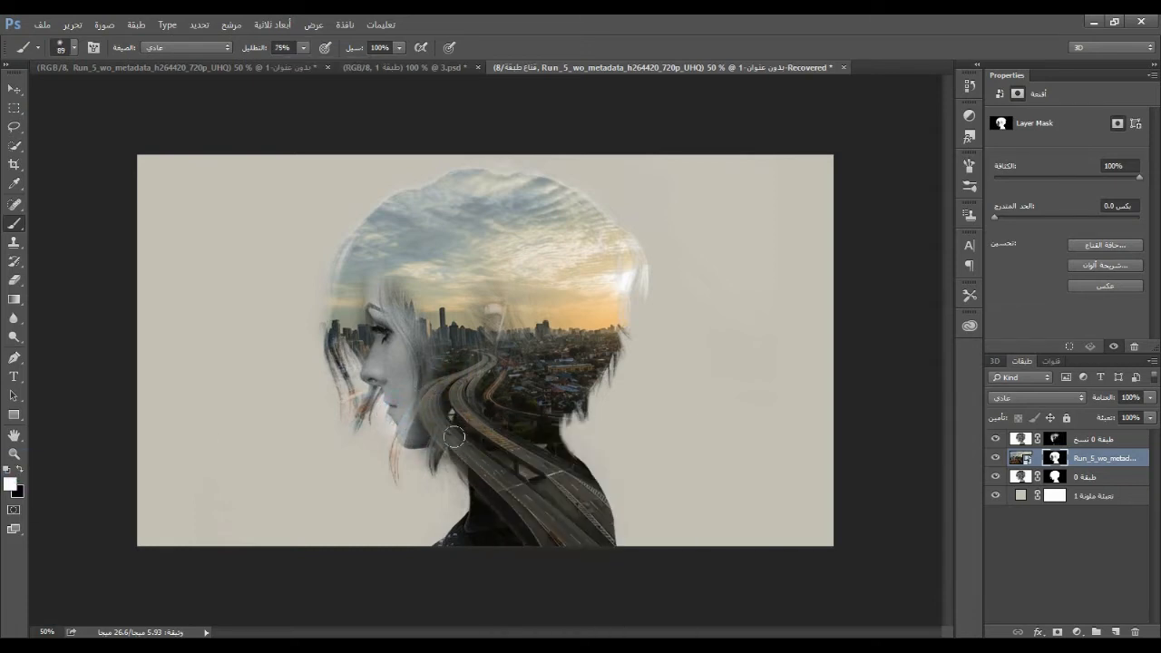
click(444, 384)
Strengthen the eye, brow and cheek by painting black over them on the city video's mask
click(20, 470)
mouse_move(378, 332)
mouse_down()
mouse_move(372, 372)
mouse_move(408, 406)
mouse_up()
drag(368, 309, 378, 300)
key(x)
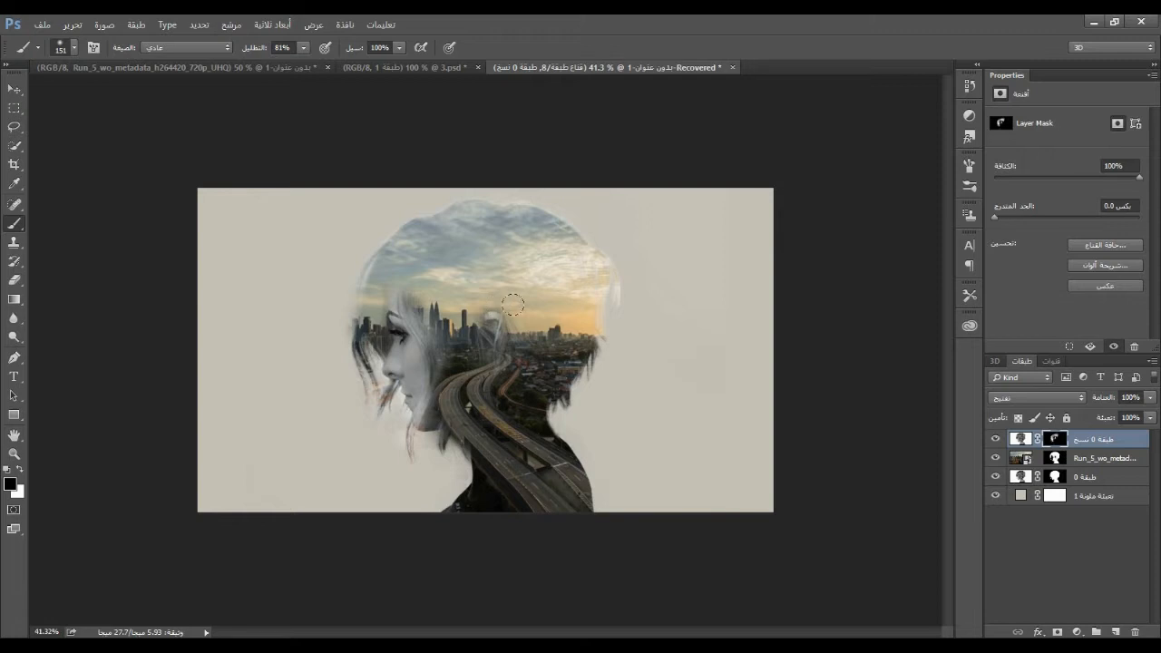
Duplicate the city video layer beneath the original portrait layer and delete the duplicate's layer mask
click(13, 89)
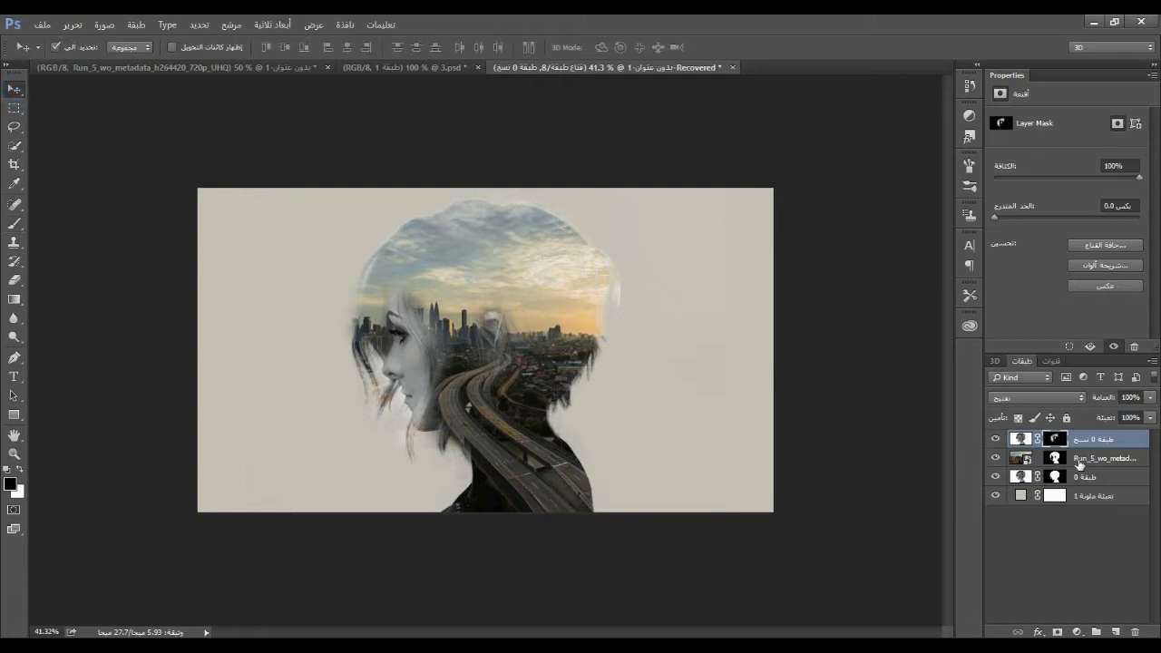
click(1079, 462)
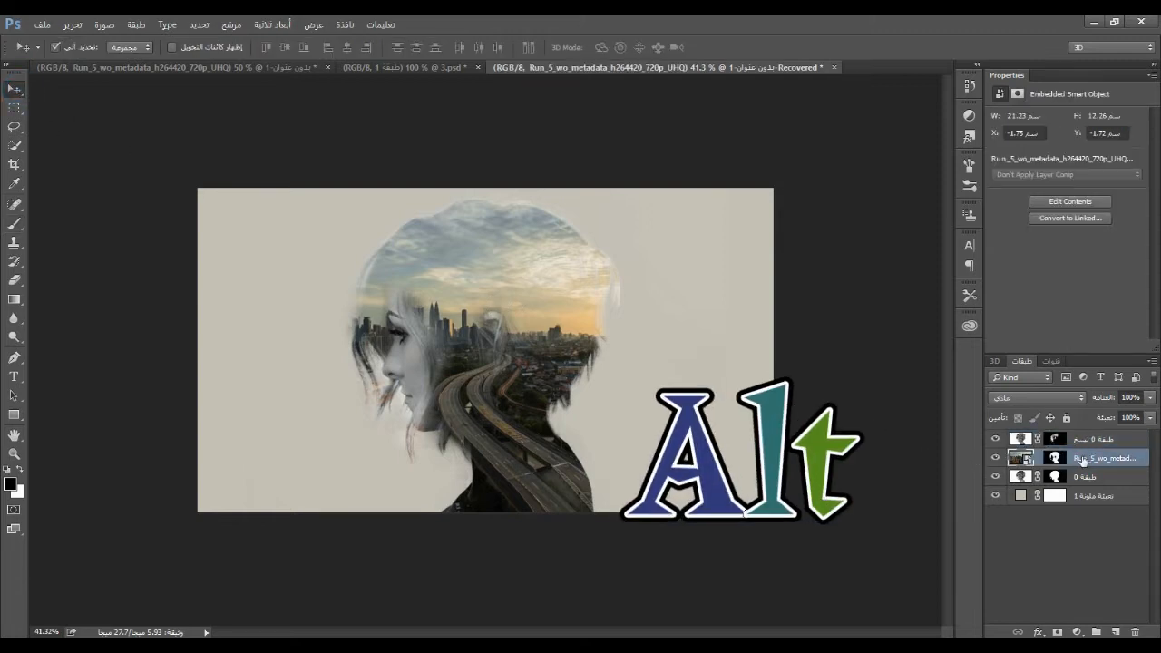
drag(1079, 463, 1079, 495)
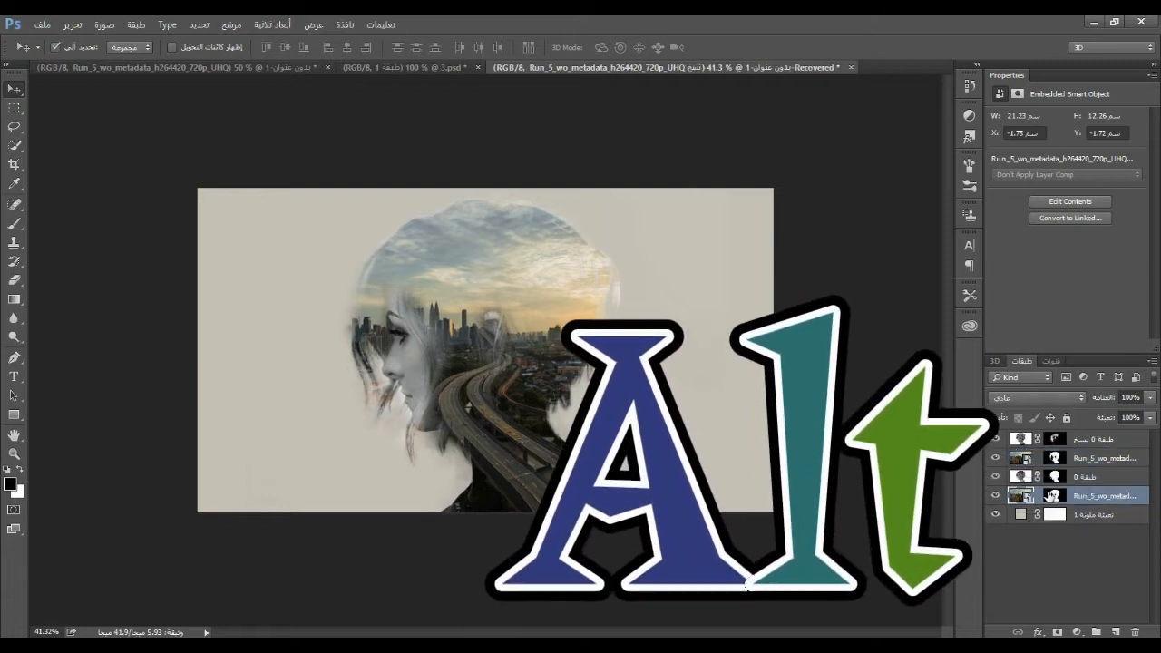
click(1055, 496)
right_click(1055, 496)
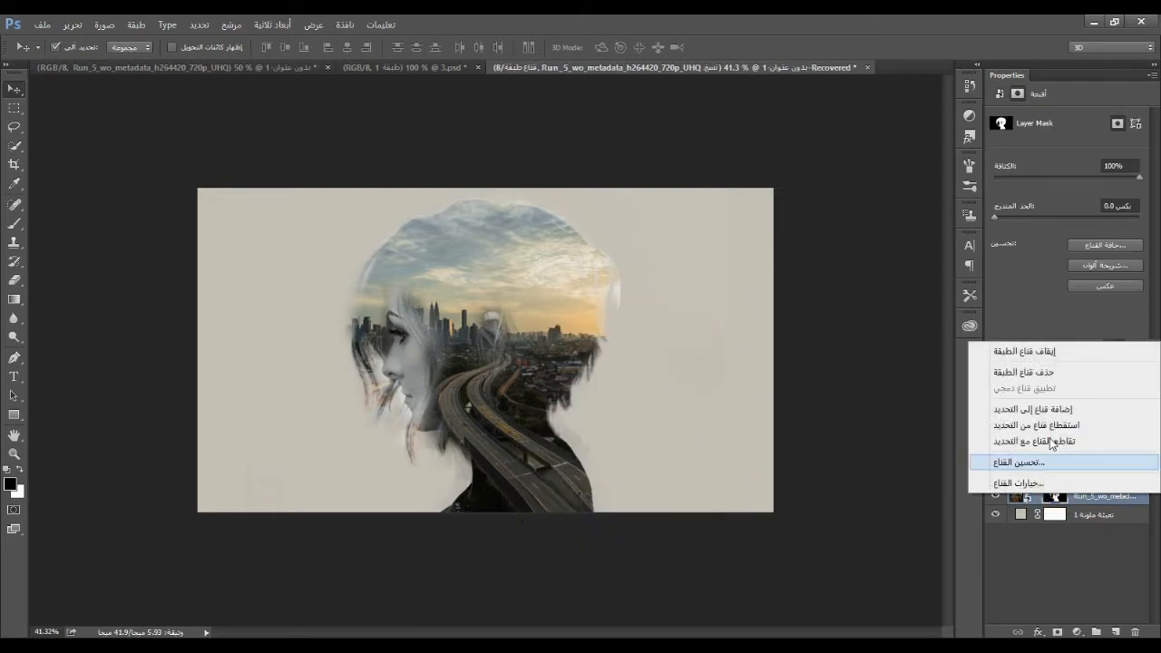
click(1031, 373)
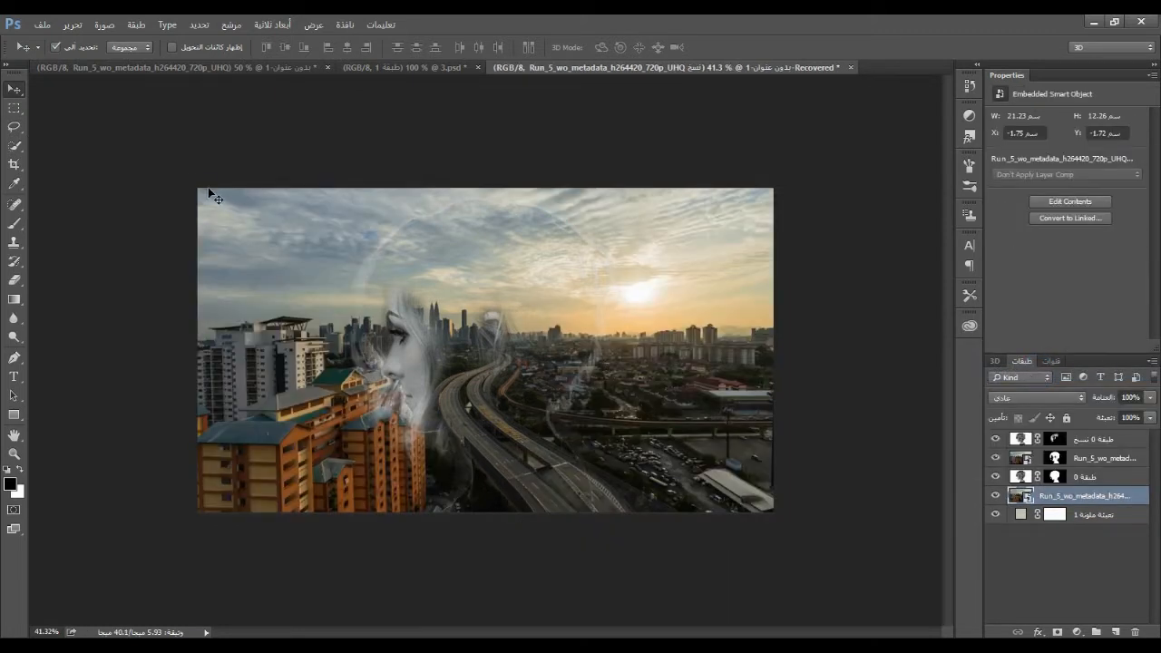
Apply a Black & White adjustment to the duplicated city video in the background
click(104, 24)
mouse_move(119, 63)
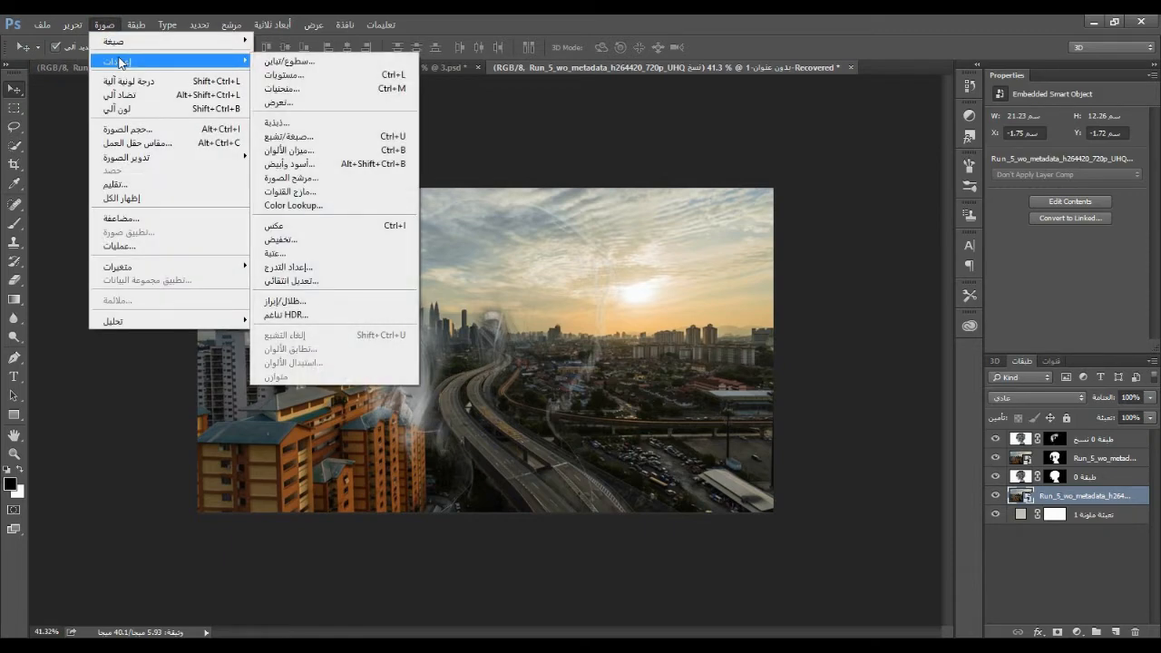
click(305, 163)
click(689, 131)
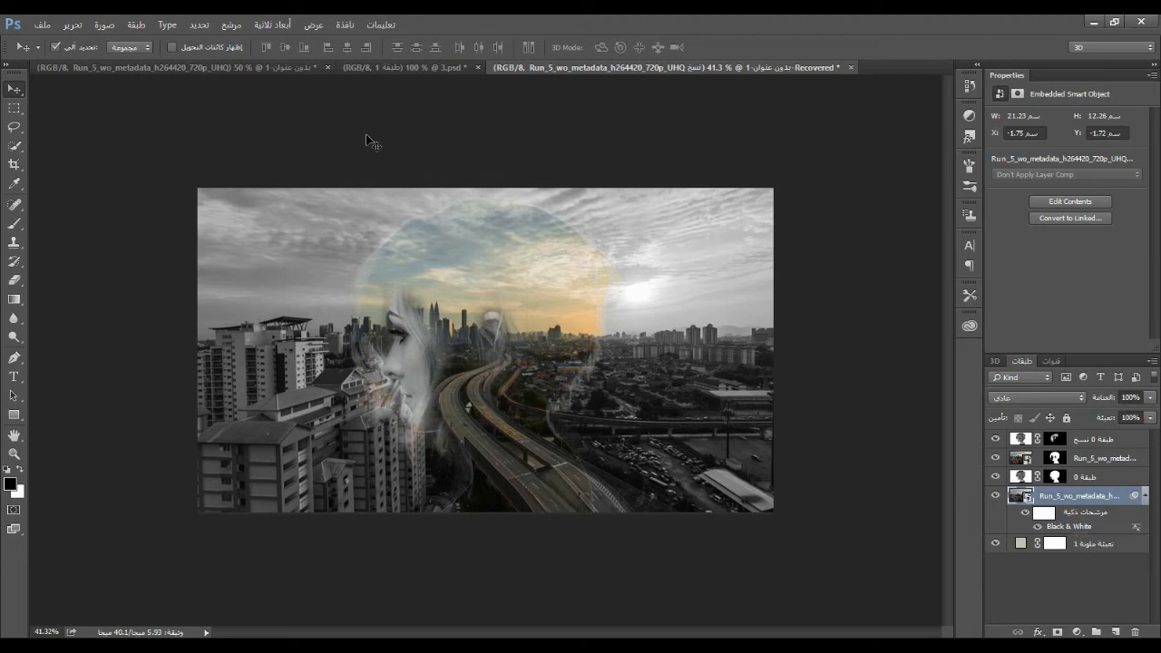
Apply a Gaussian Blur smart filter to the black-and-white city copy in the background
click(226, 26)
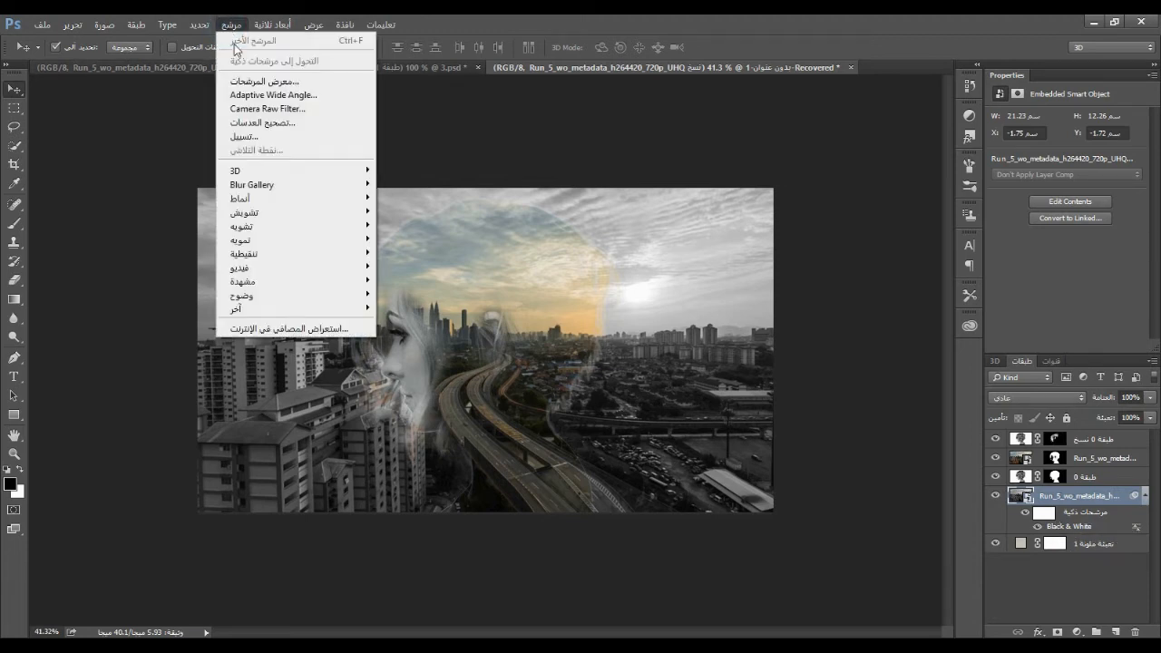
mouse_move(306, 240)
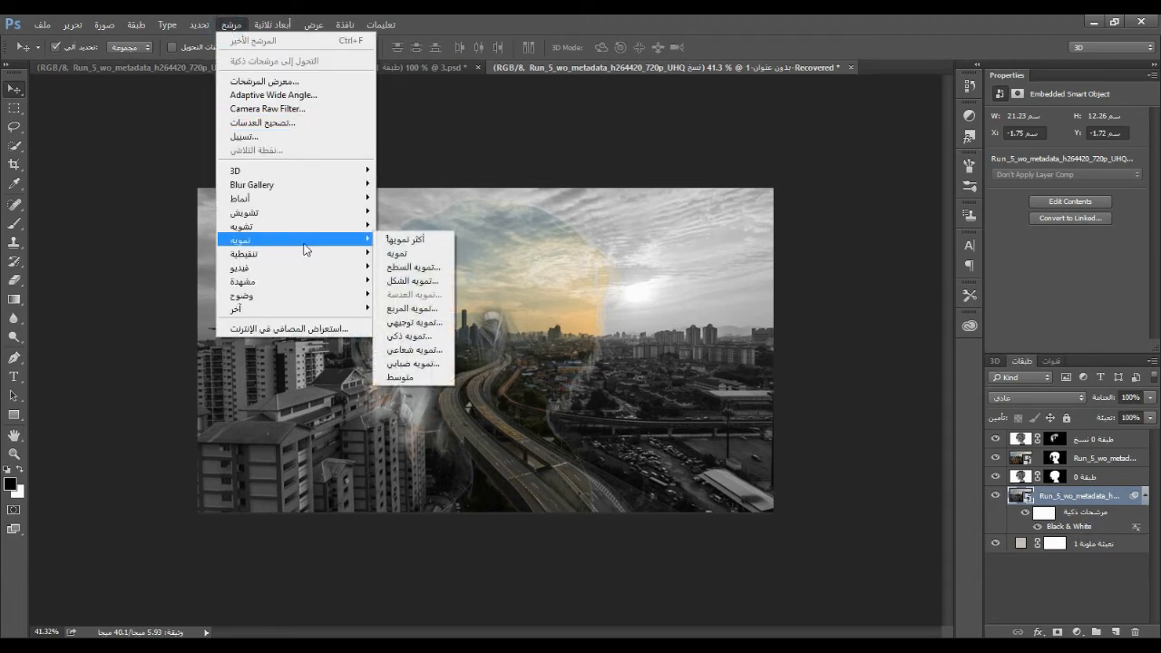
click(437, 362)
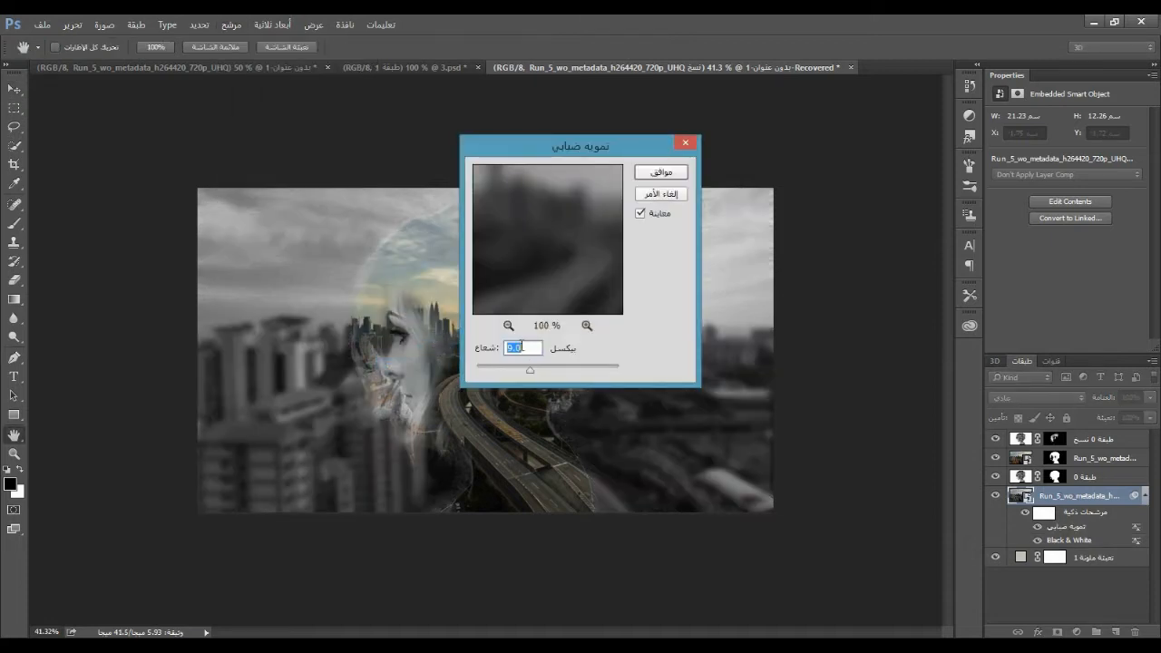
mouse_move(524, 347)
mouse_down()
mouse_move(548, 349)
mouse_move(526, 348)
mouse_up()
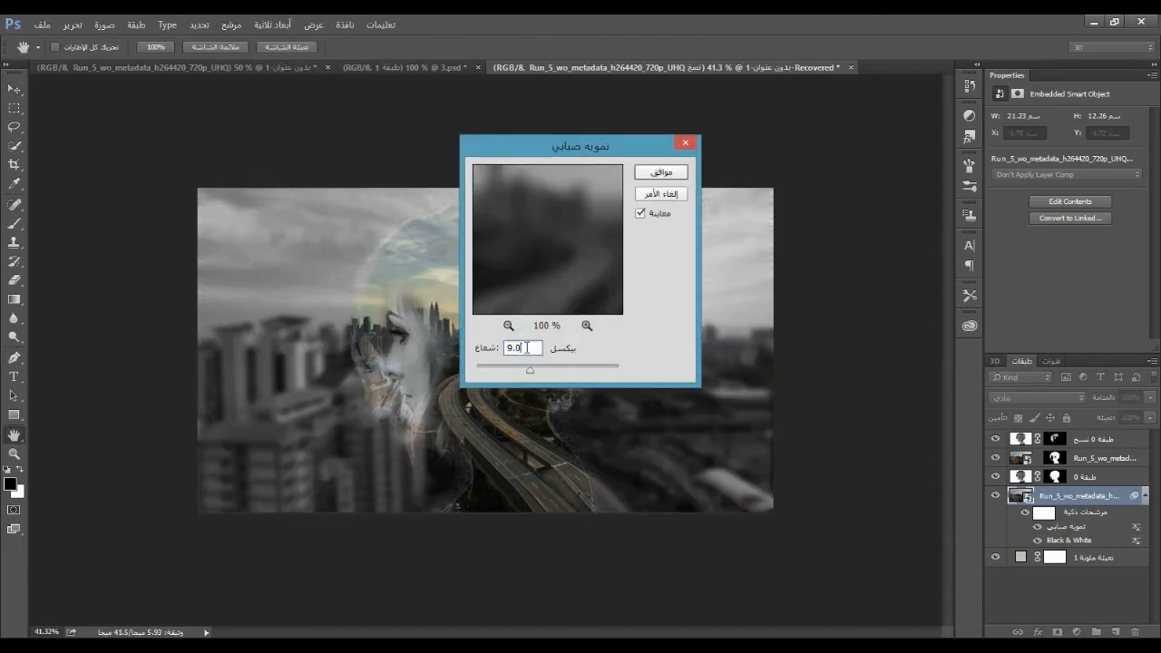
click(656, 172)
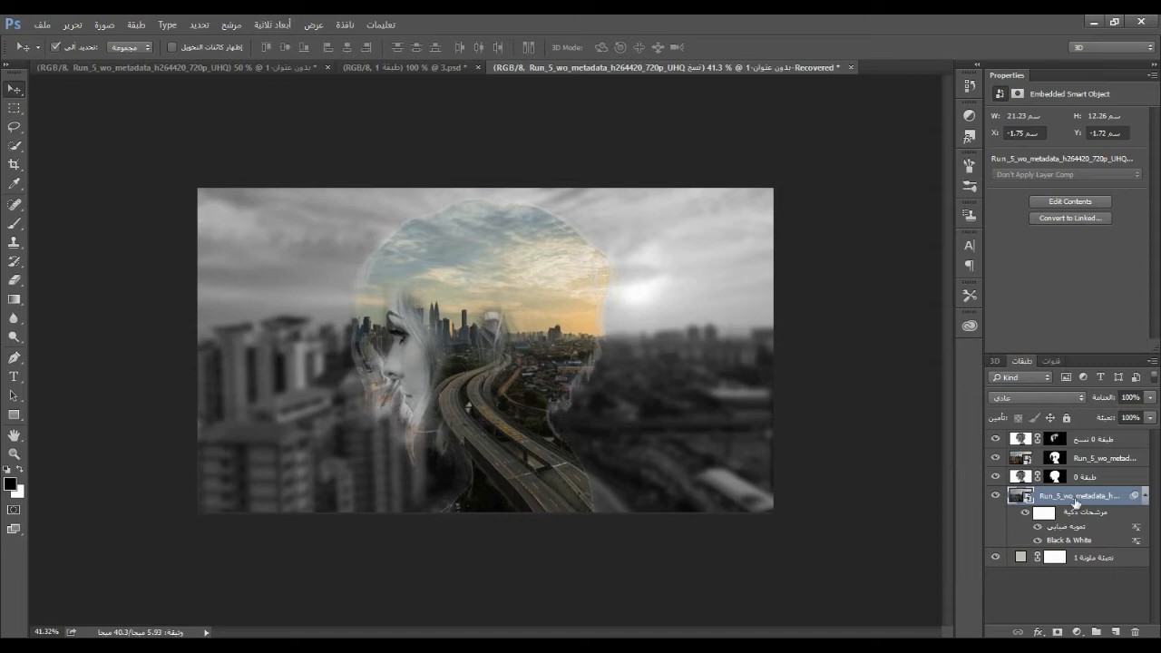
Set the blurred city copy's blend mode to Soft Light and its opacity to 50%, and compare the image with and without it
click(1032, 397)
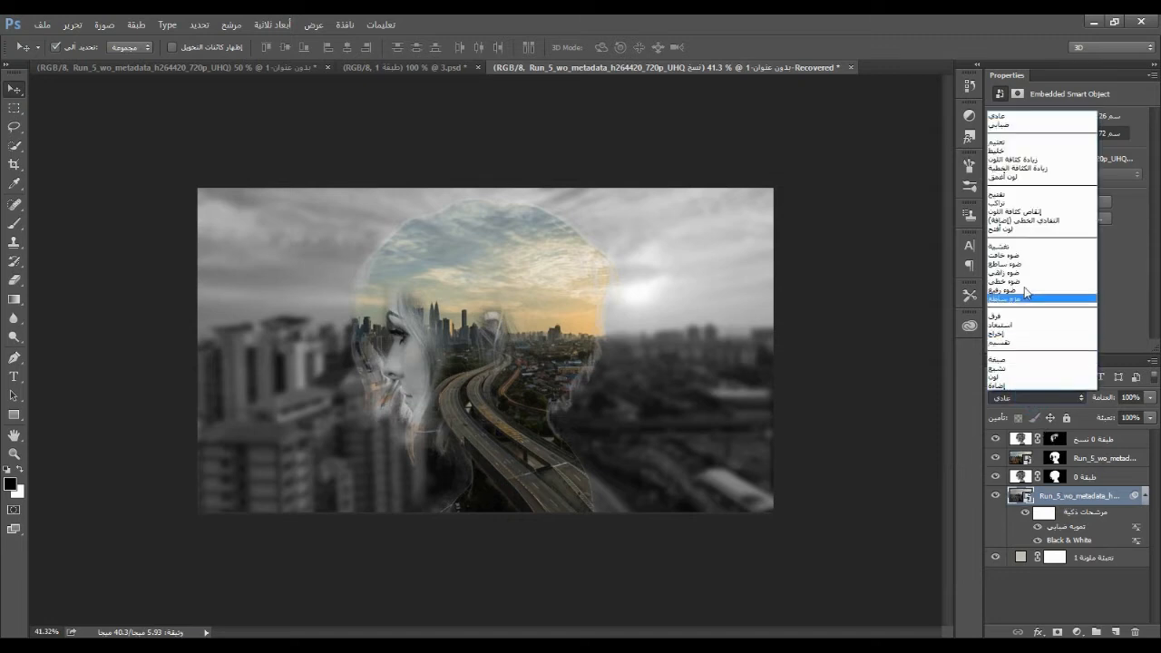
click(1015, 258)
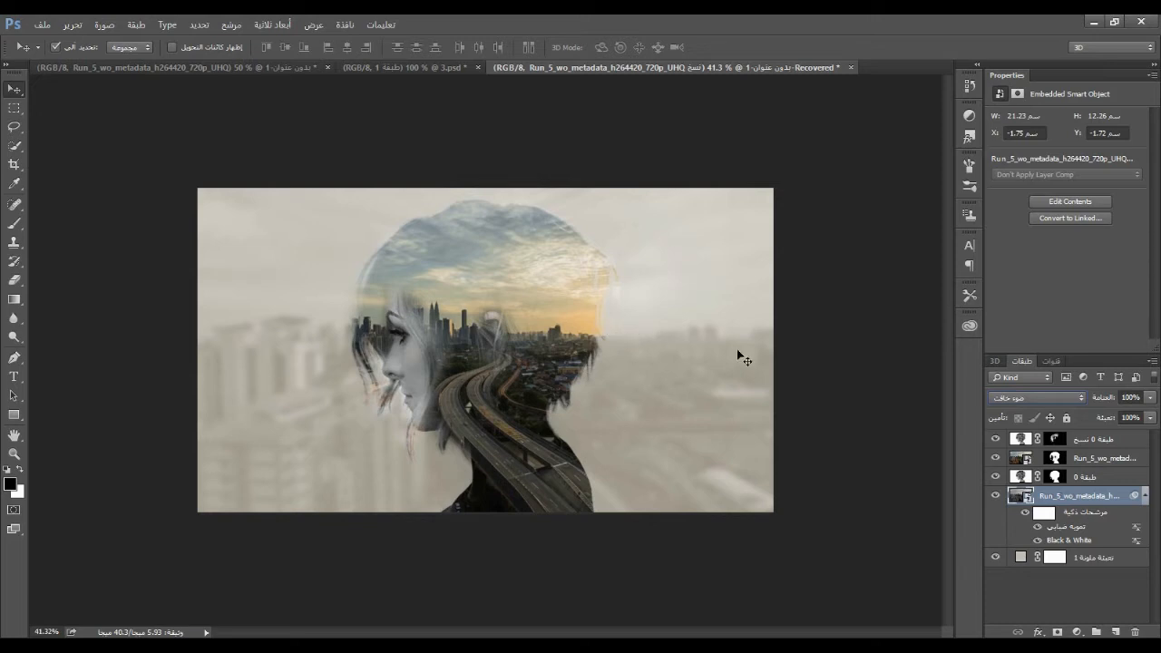
drag(1150, 402, 1112, 410)
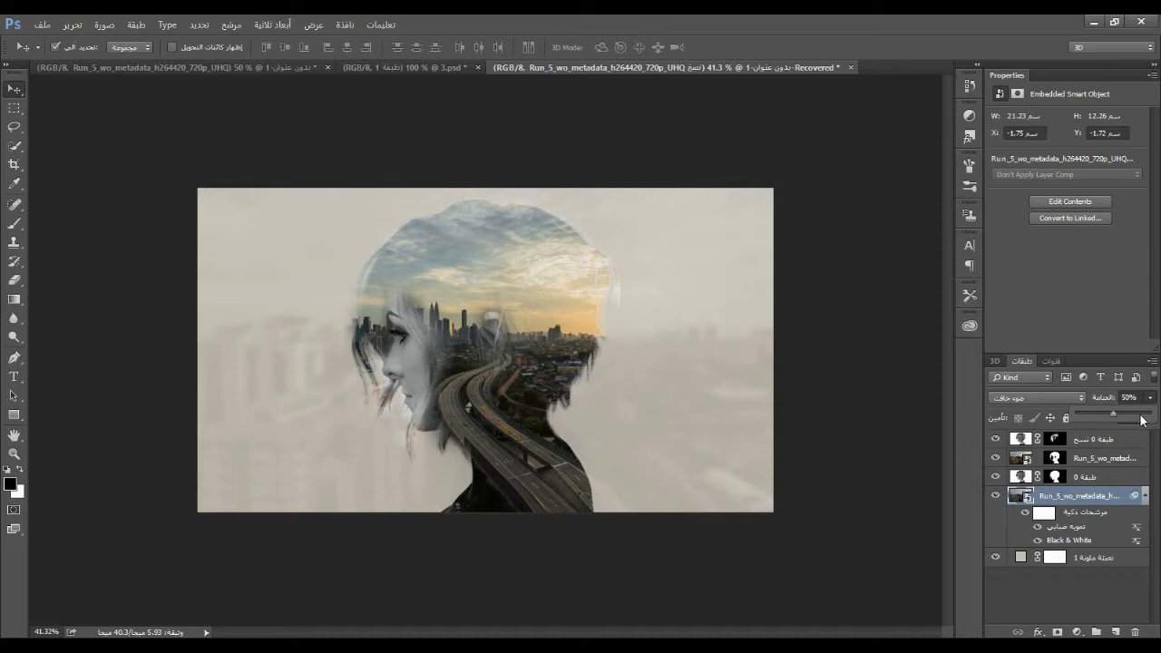
click(1150, 397)
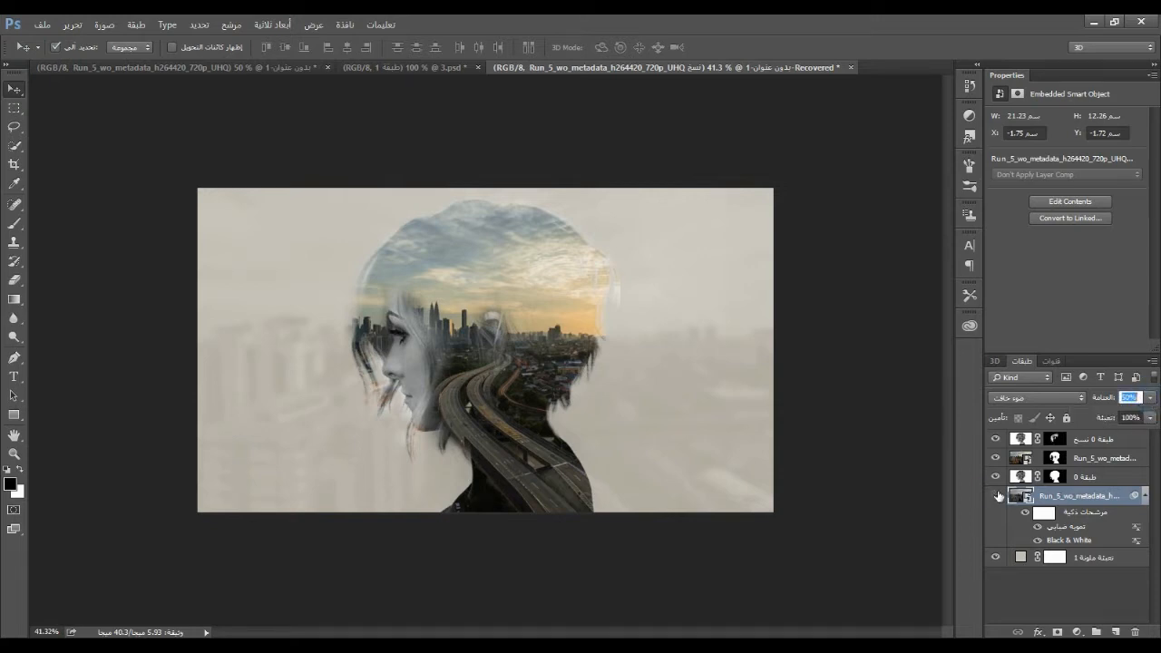
click(995, 495)
click(995, 495)
Collapse the city copy's smart filter list and change the solid color fill layer beneath it to b8bec6
click(1145, 496)
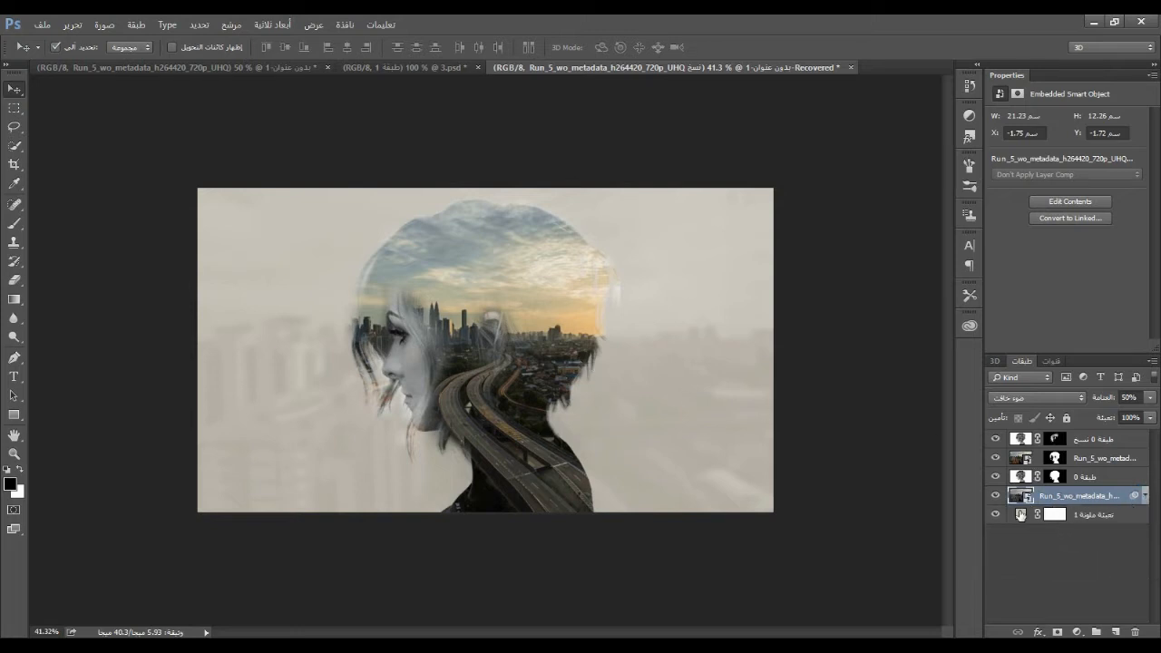
double_click(1019, 515)
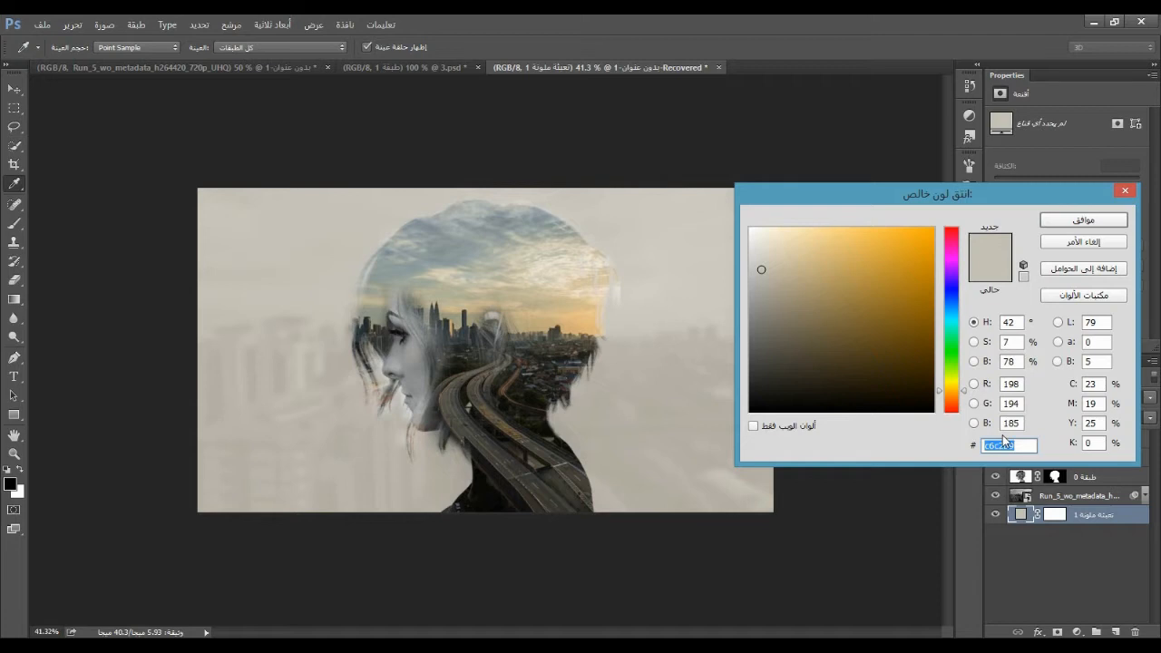
text(b8bec6)
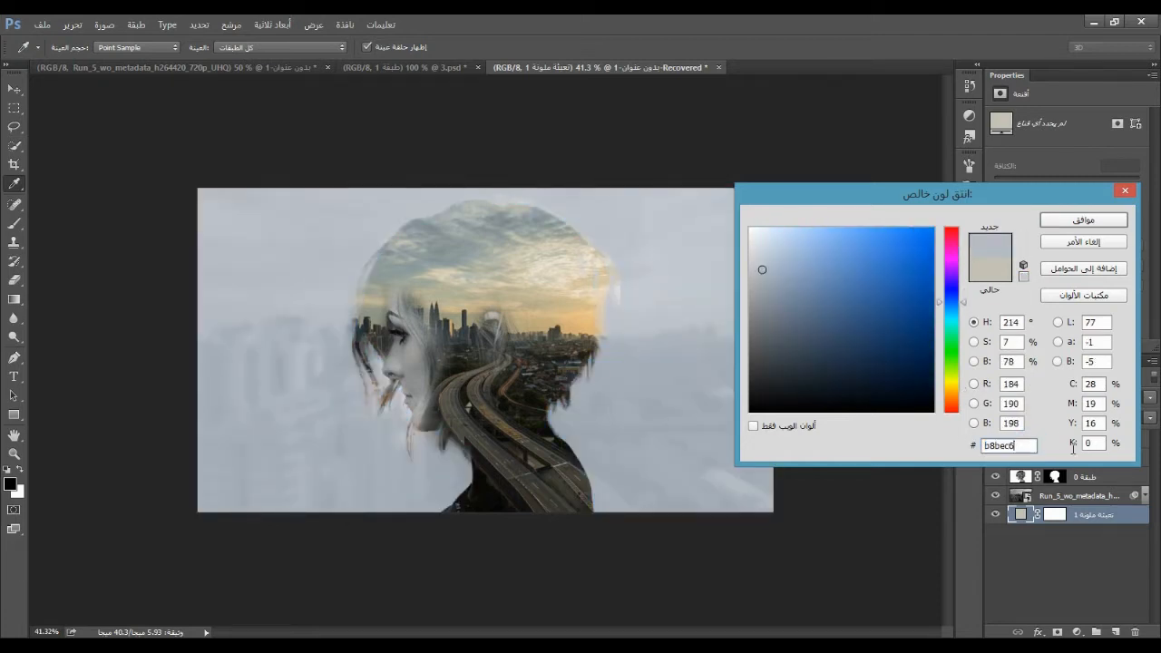
click(1084, 219)
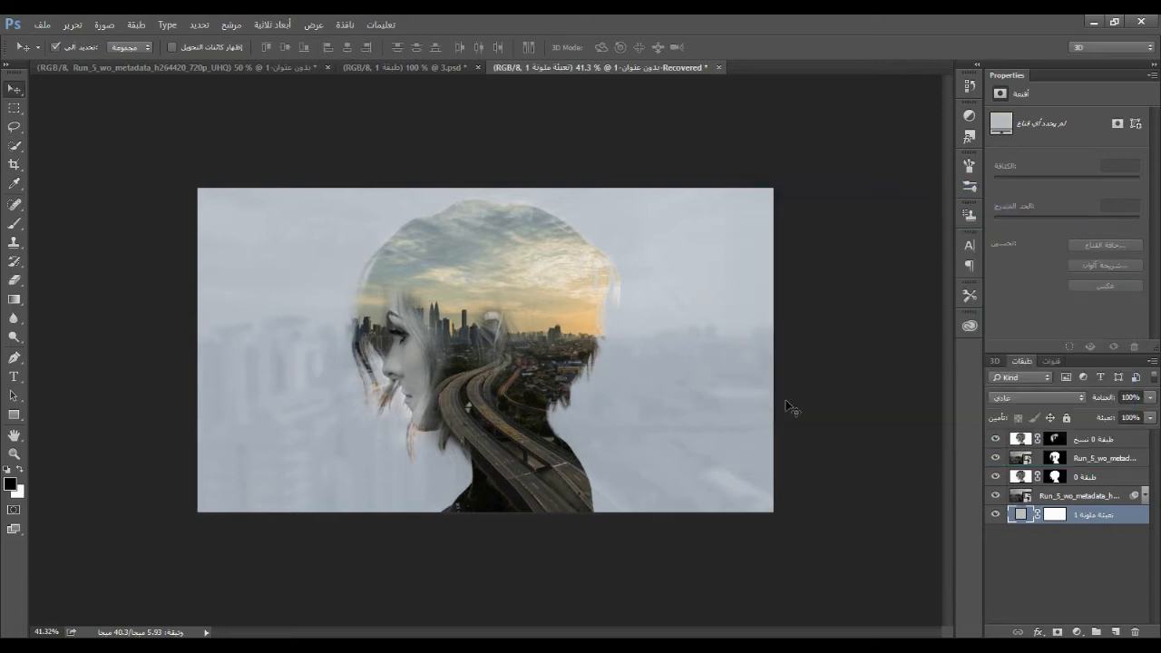
Add a Levels adjustment layer above the portrait copy at the top of the layer stack
click(508, 354)
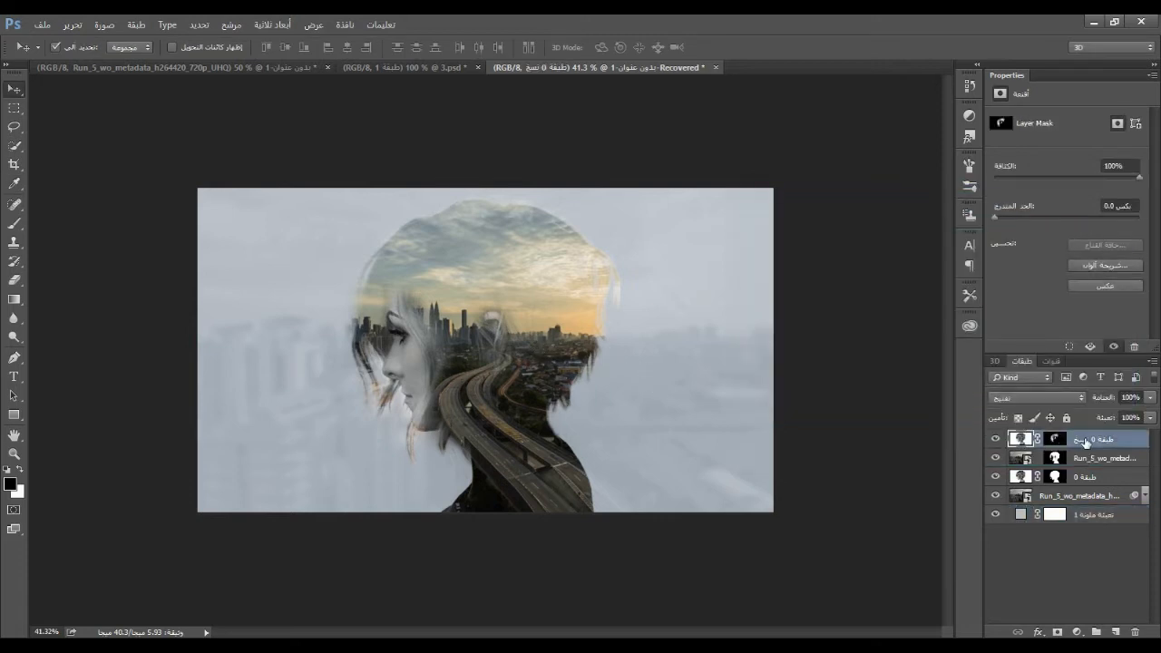
click(1077, 631)
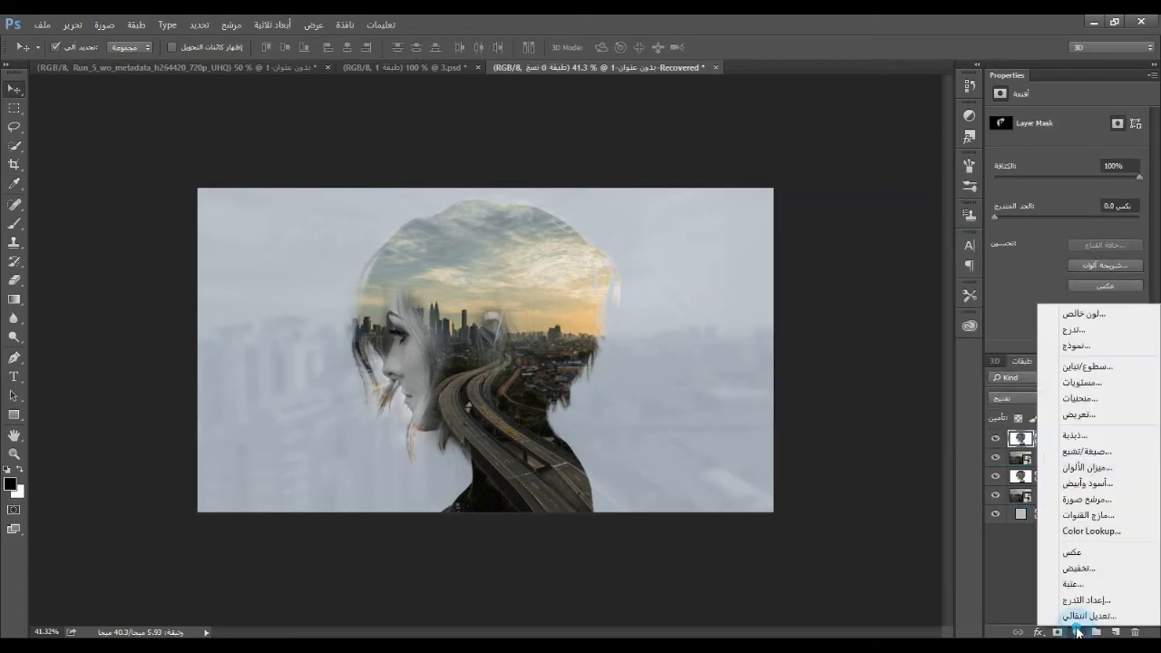
click(1093, 389)
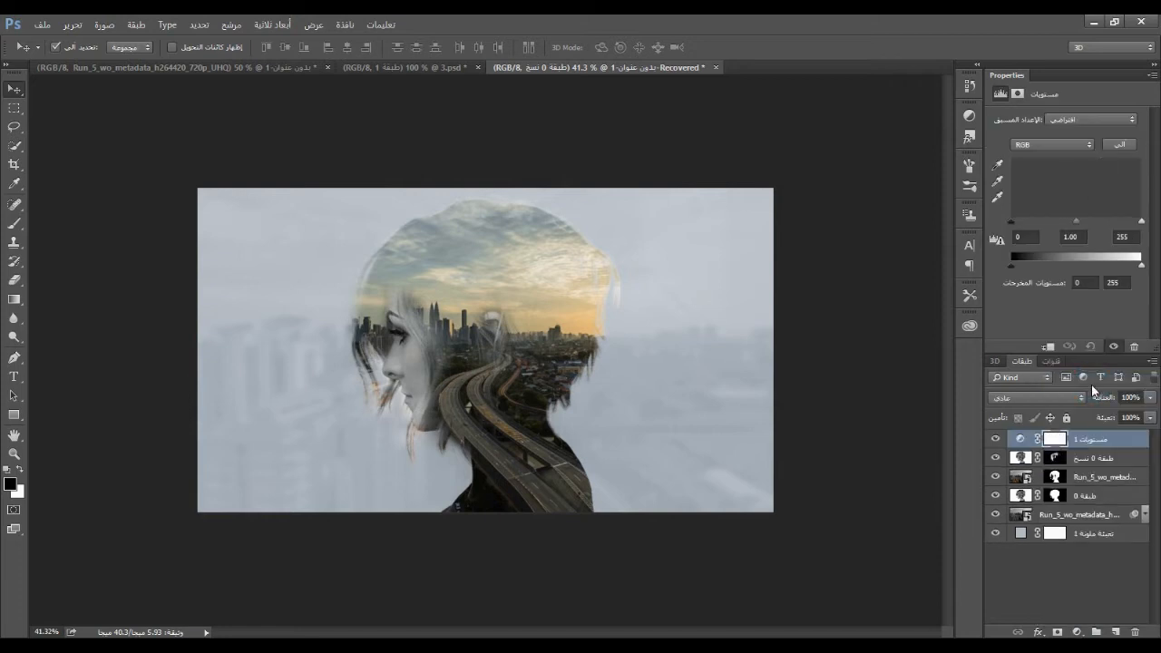
Set the Red channel's output levels to 12 and 240 in the Levels adjustment
click(1025, 147)
click(1028, 159)
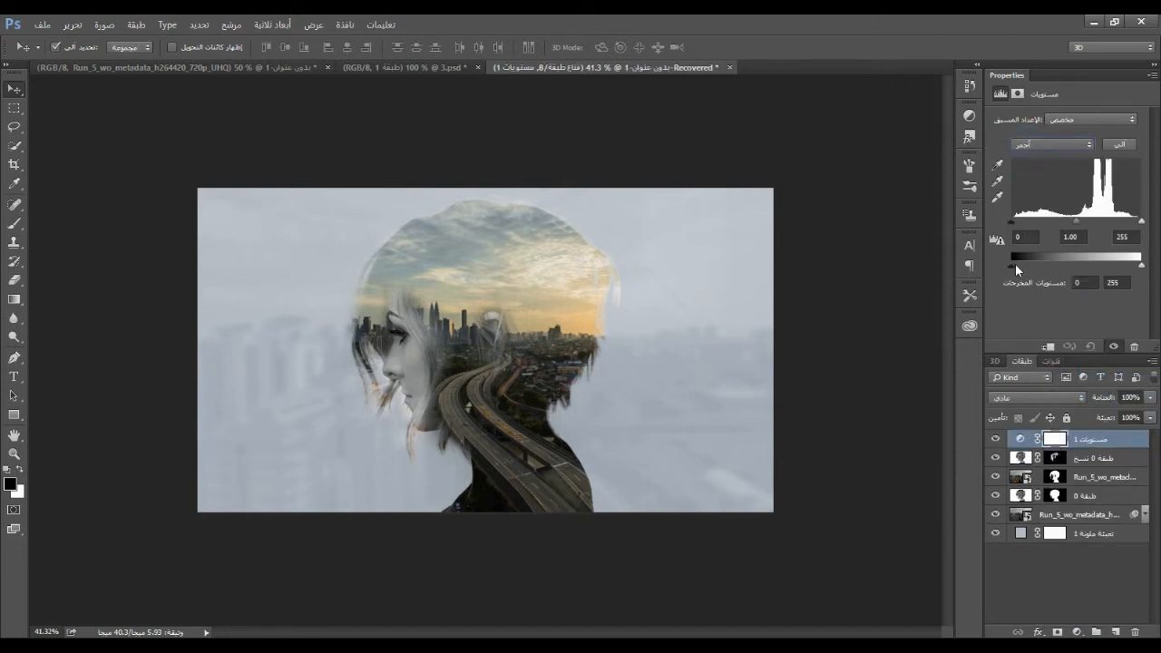
drag(1010, 264, 1016, 262)
click(1087, 282)
text(12)
key(Tab)
drag(1140, 265, 1136, 267)
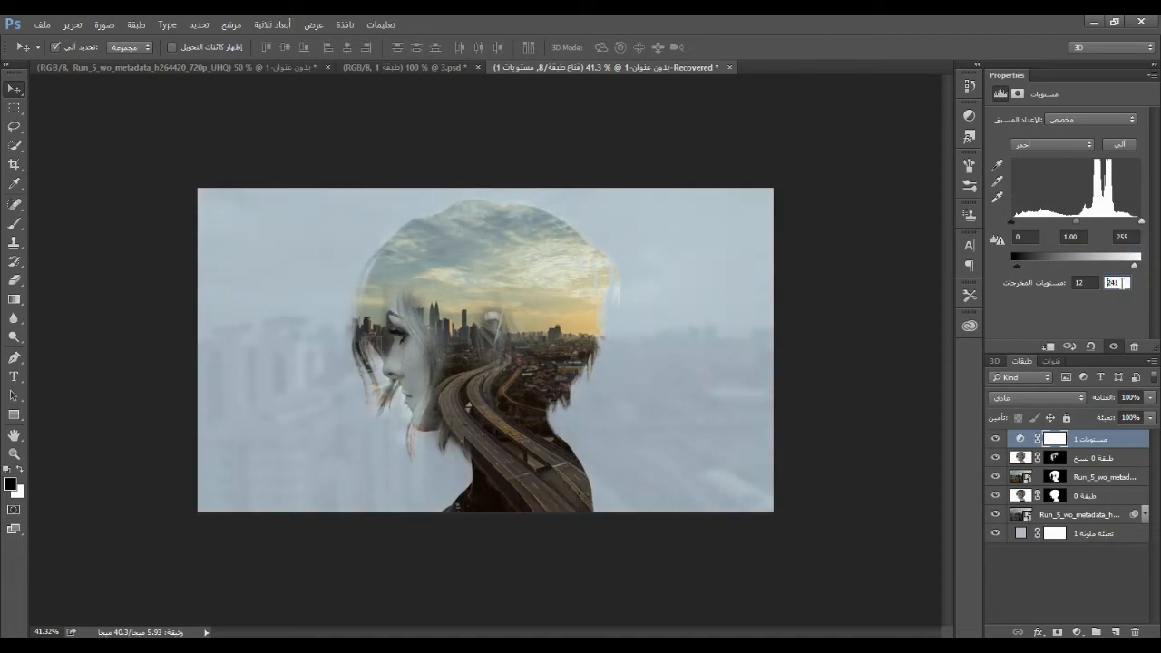
key(Down)
drag(1123, 283, 1100, 283)
click(1086, 281)
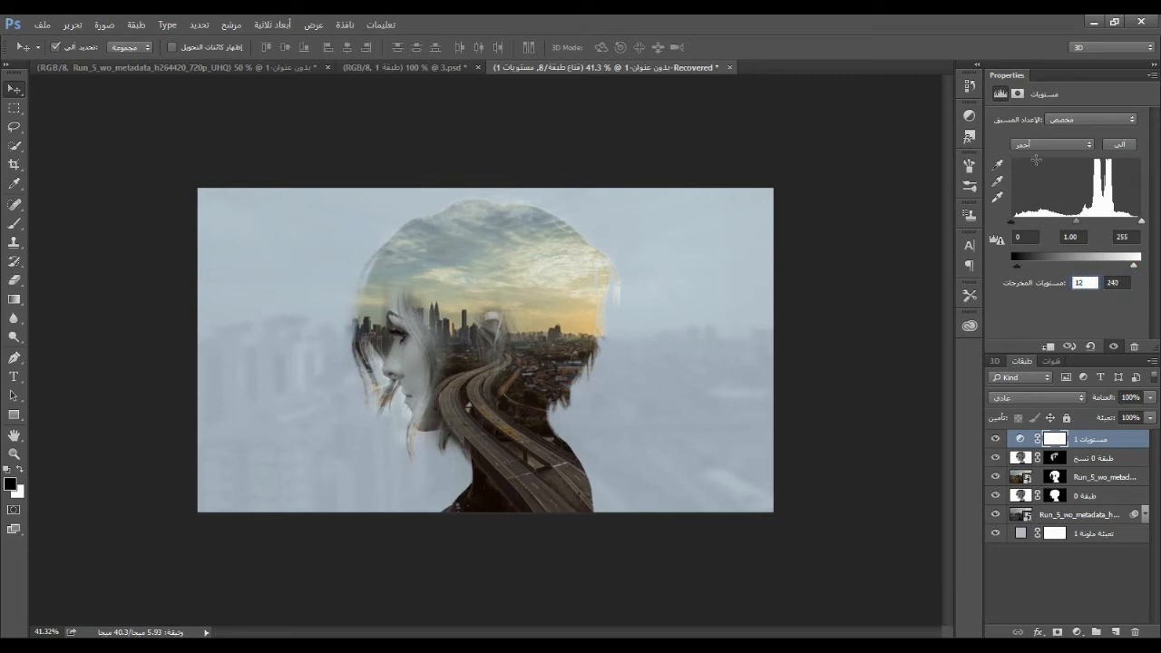
Set the Blue channel's output levels to 12 and 240, and compare the image with and without the Levels adjustment
click(1043, 144)
click(1034, 193)
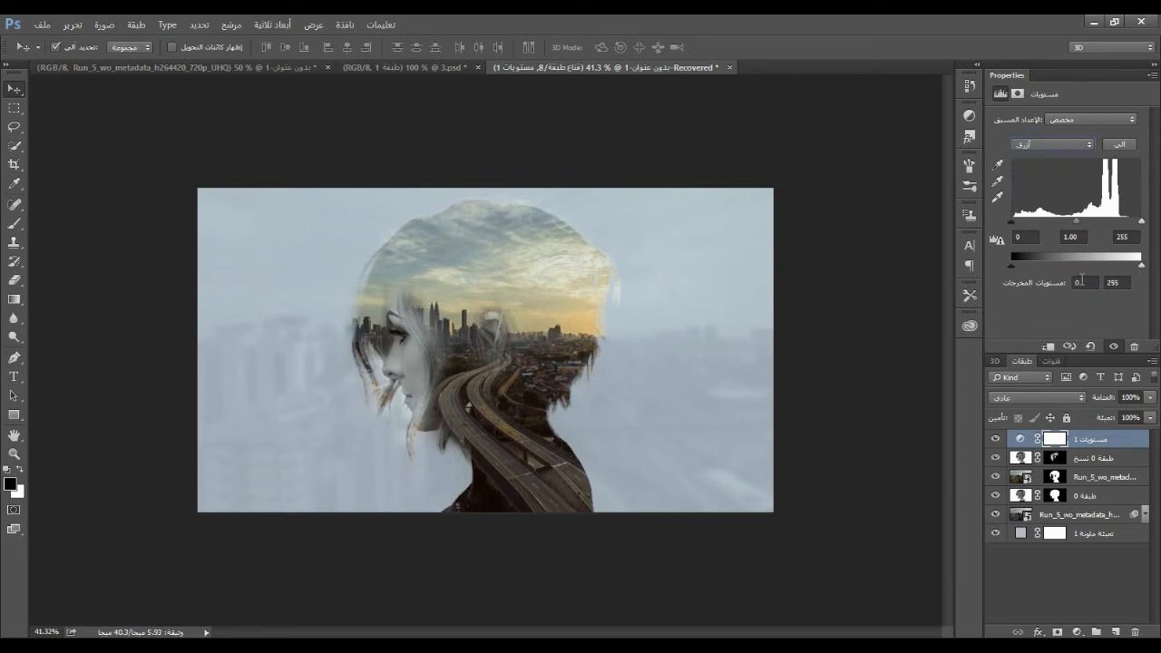
click(1093, 283)
text(12)
click(1114, 282)
text(240)
click(1032, 585)
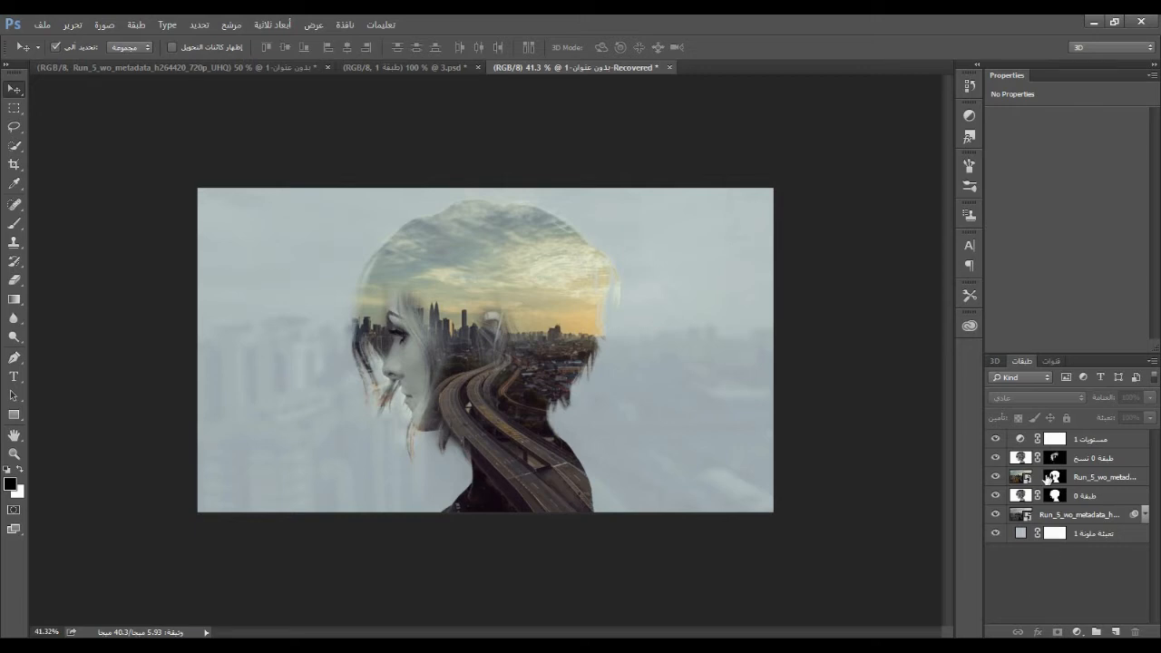
click(996, 439)
click(1088, 440)
click(996, 439)
click(996, 439)
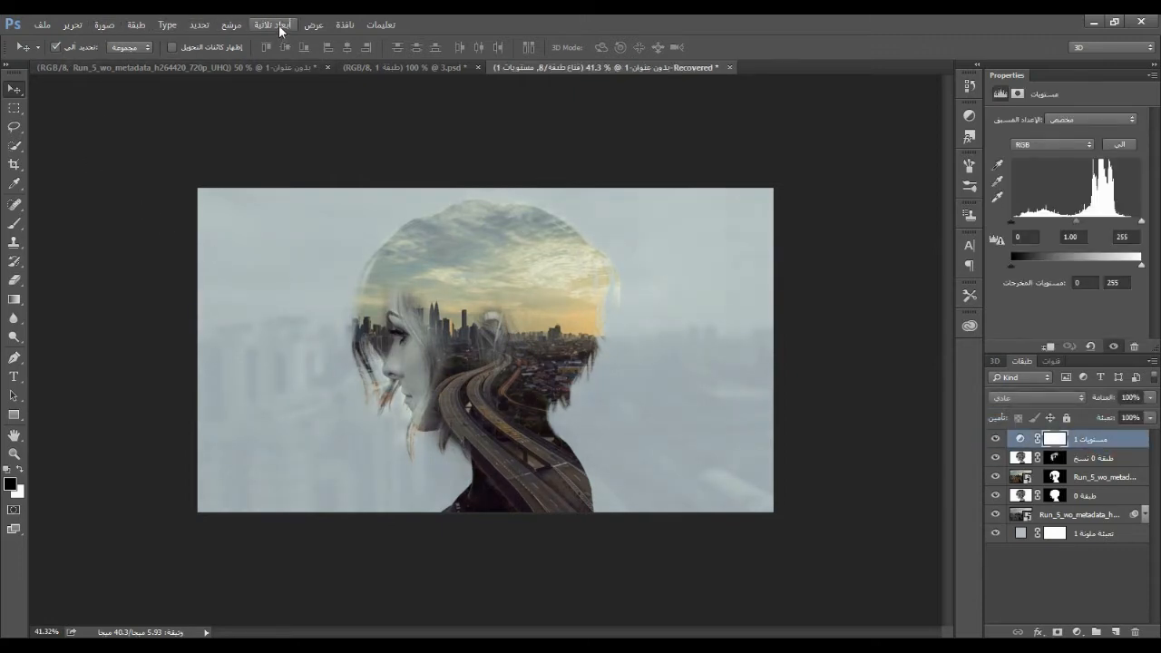
Create a video timeline and shorten the Levels adjustment's clip to end at 05:00f, in line with the portrait copy
click(344, 27)
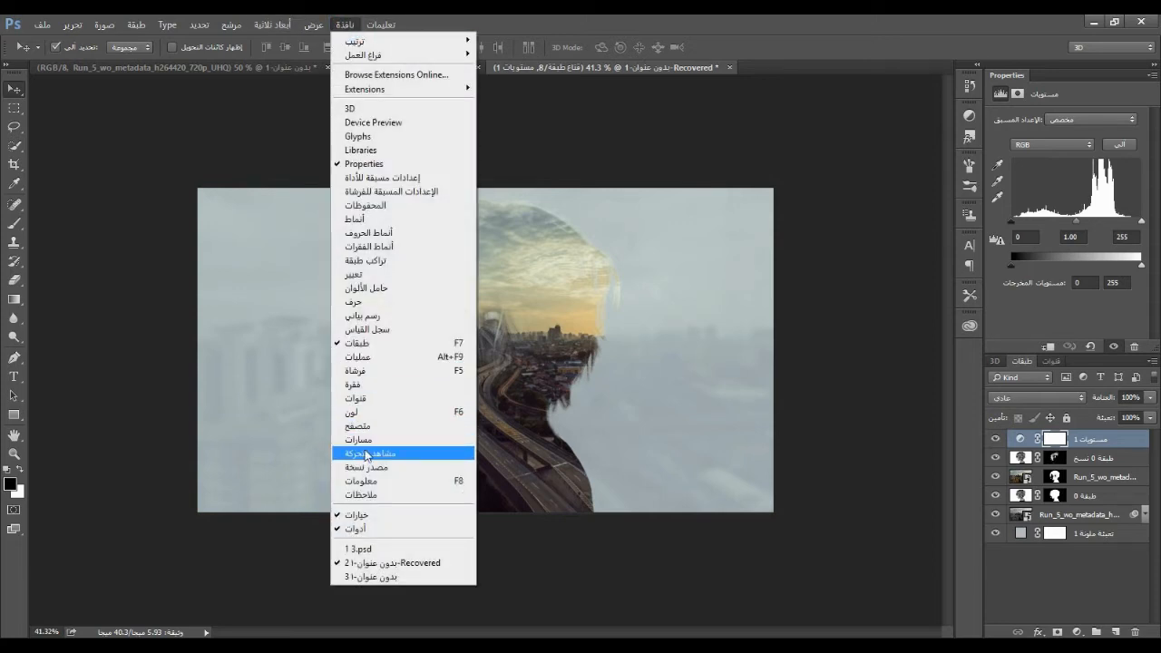
click(368, 454)
click(482, 566)
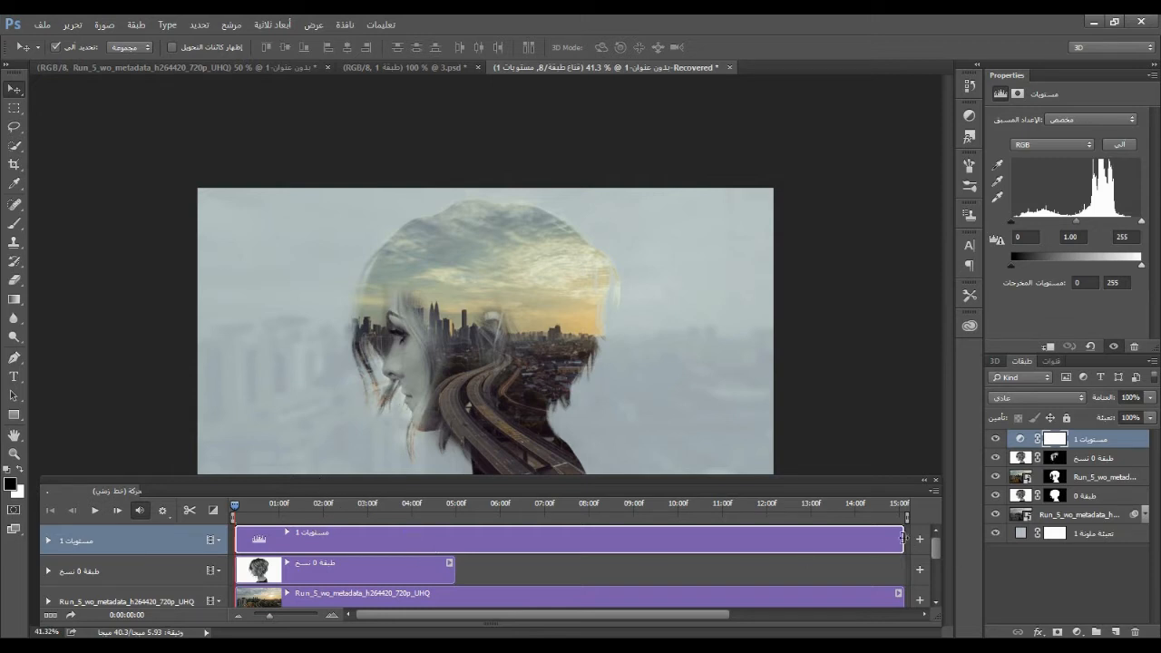
drag(906, 543, 446, 551)
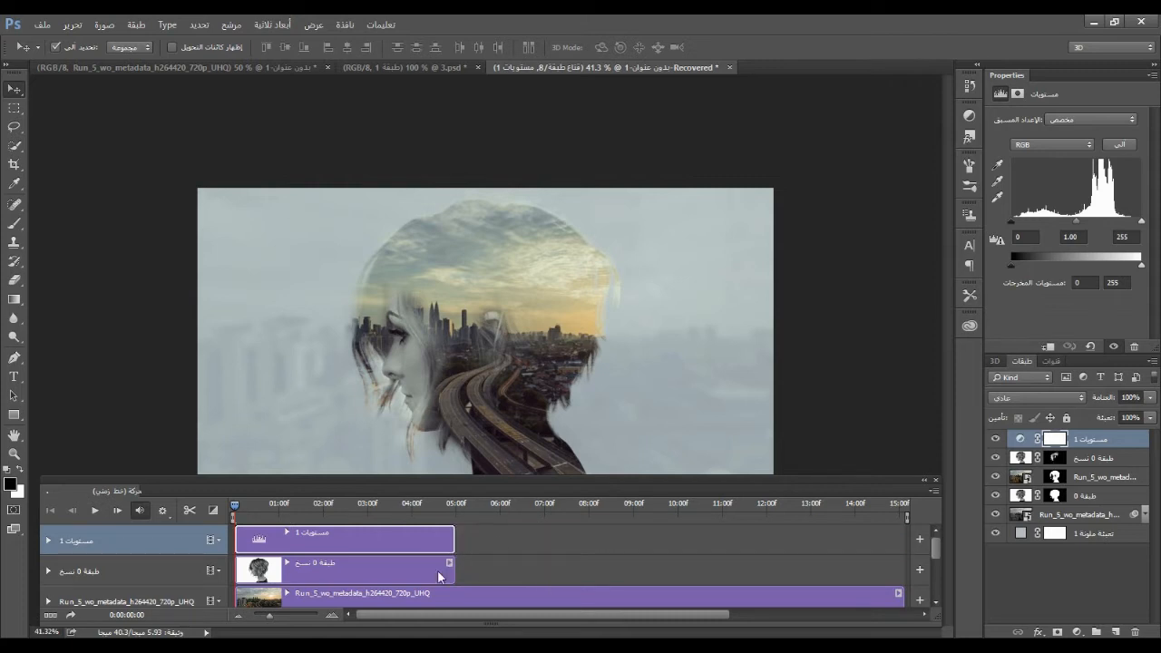
Open the contents of the masked color city video's smart object and glance back at the main composition
click(1107, 477)
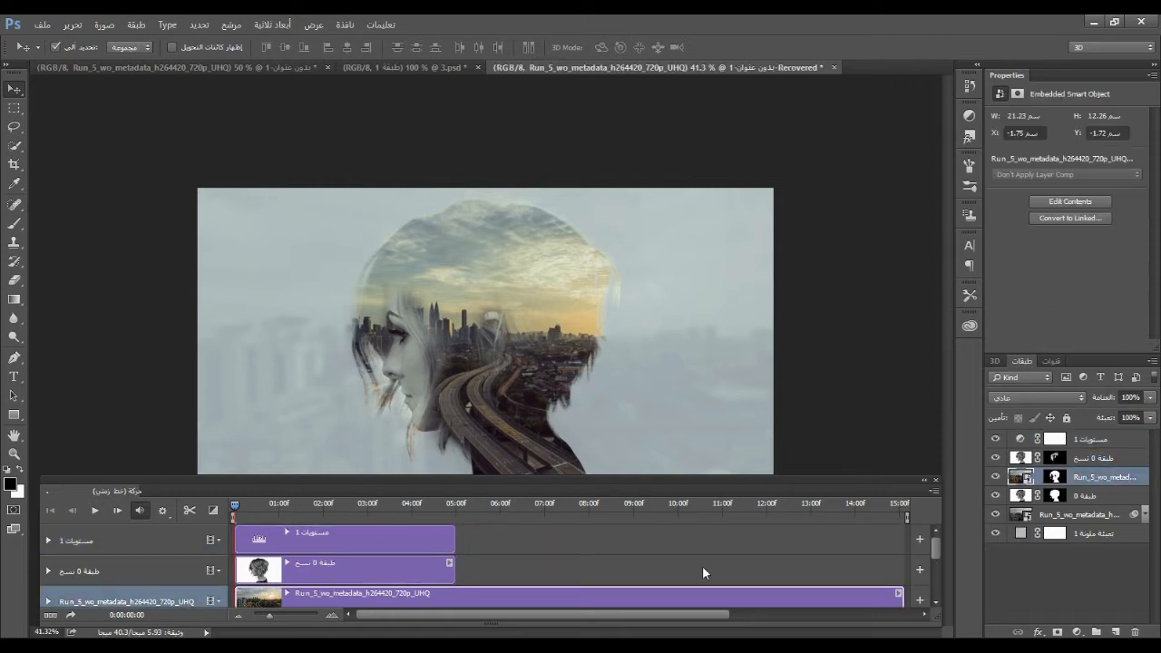
drag(934, 548, 933, 562)
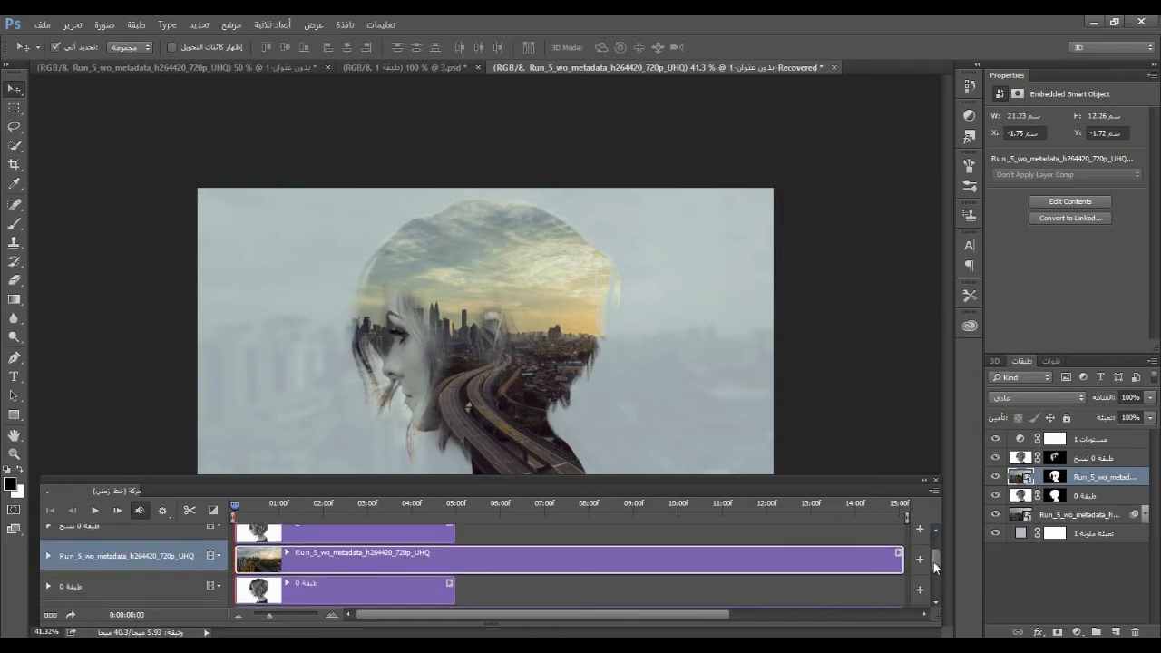
double_click(1022, 476)
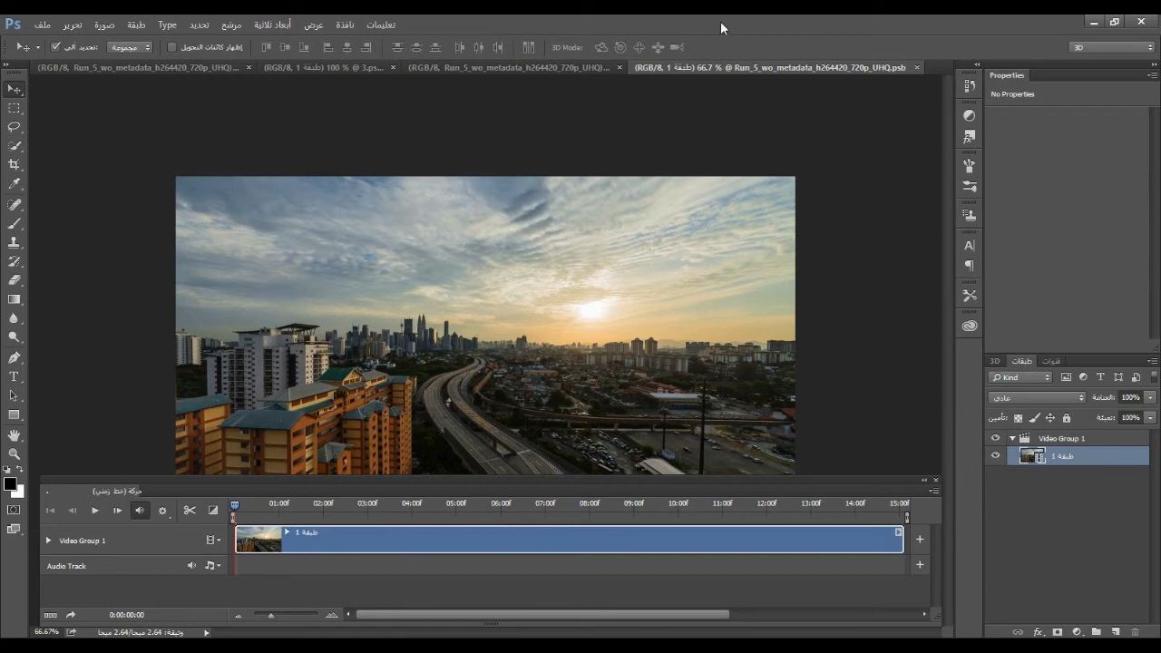
drag(679, 65, 591, 62)
click(557, 62)
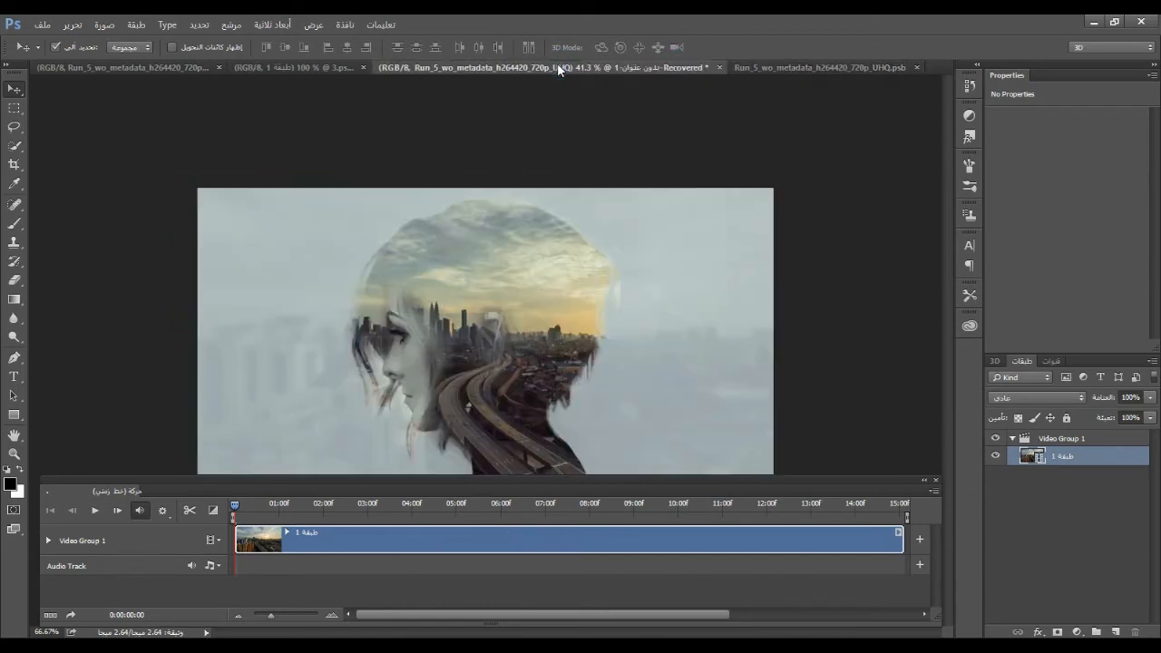
Trim the start of the city clip inside the smart object to the 0:00:09:00 mark
click(772, 66)
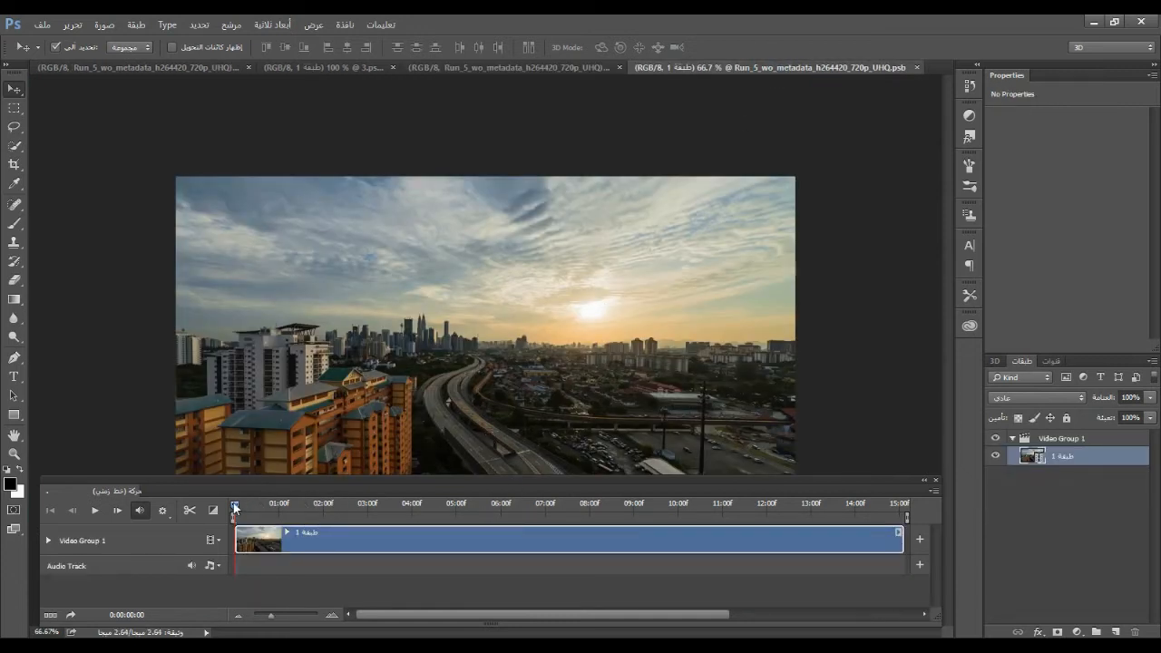
drag(234, 508, 632, 506)
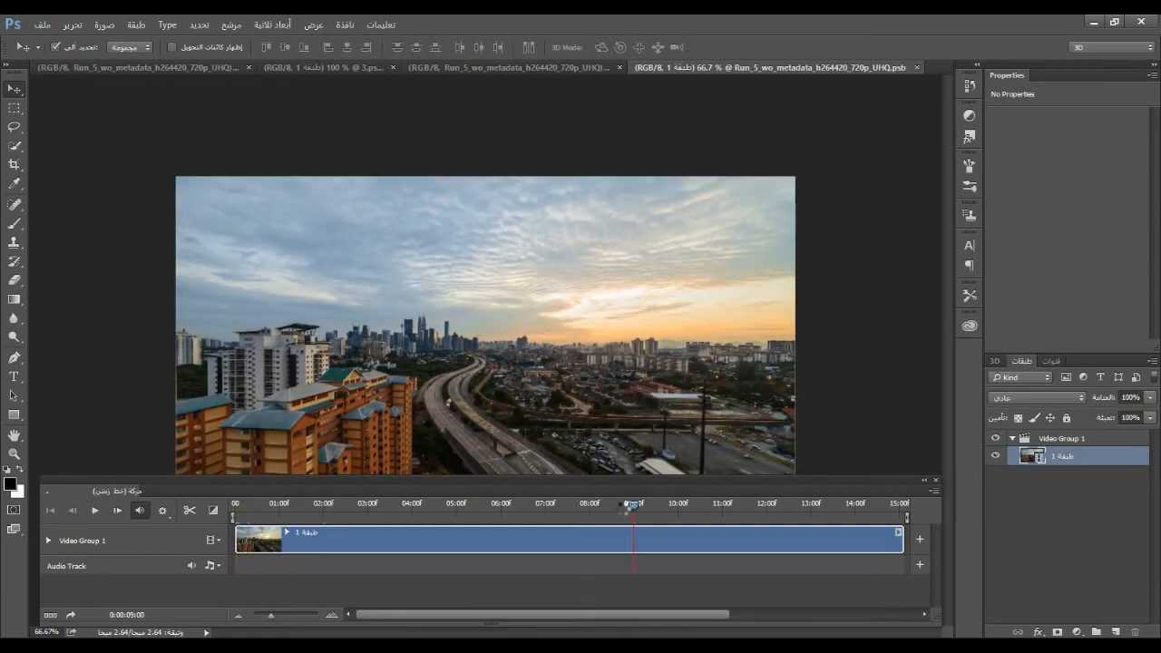
drag(237, 539, 633, 541)
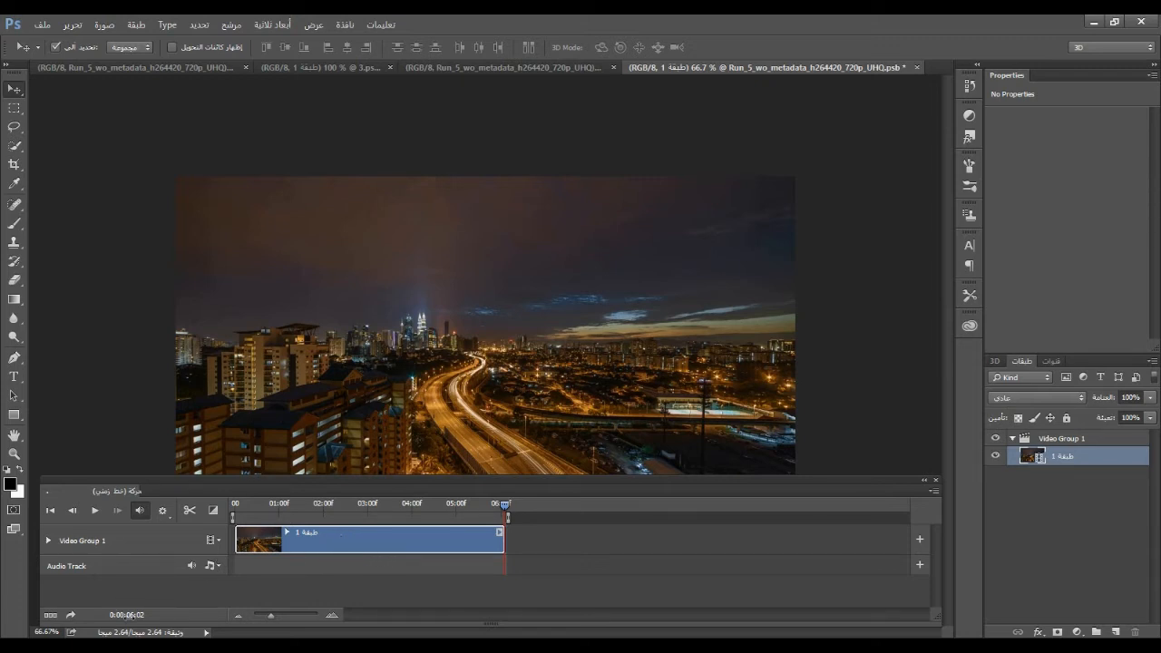
Set the current time of the smart object's timeline to 0:00:05:00
click(126, 614)
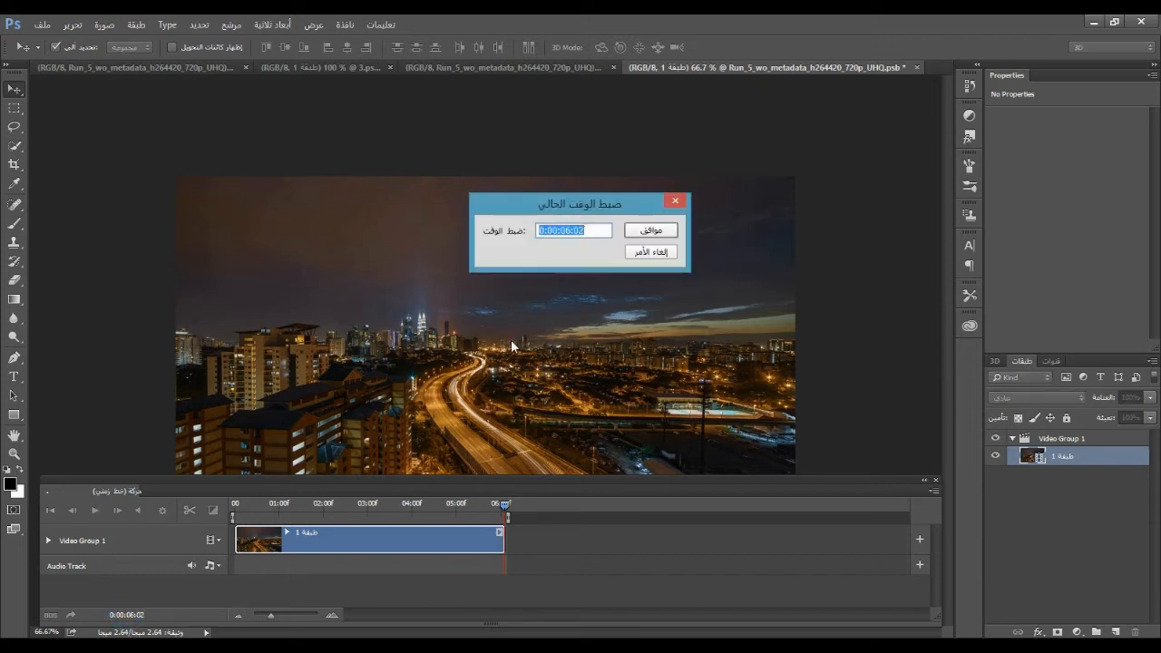
click(568, 231)
key(BackSpace)
text(5)
drag(577, 233, 595, 232)
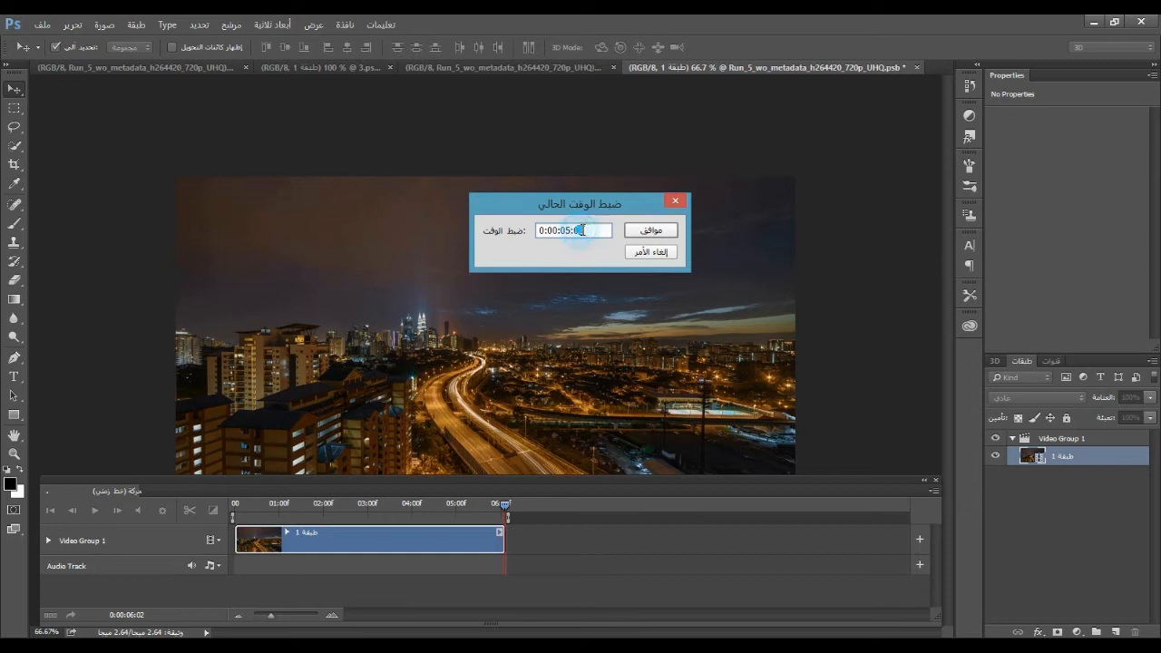
text(00)
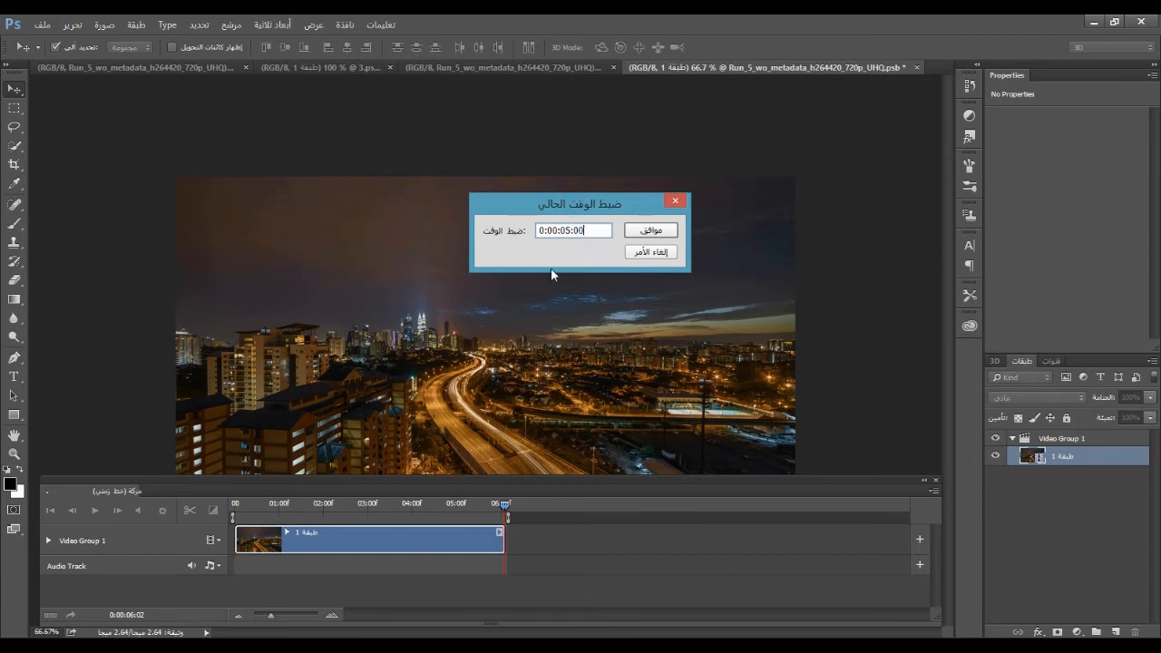
click(647, 234)
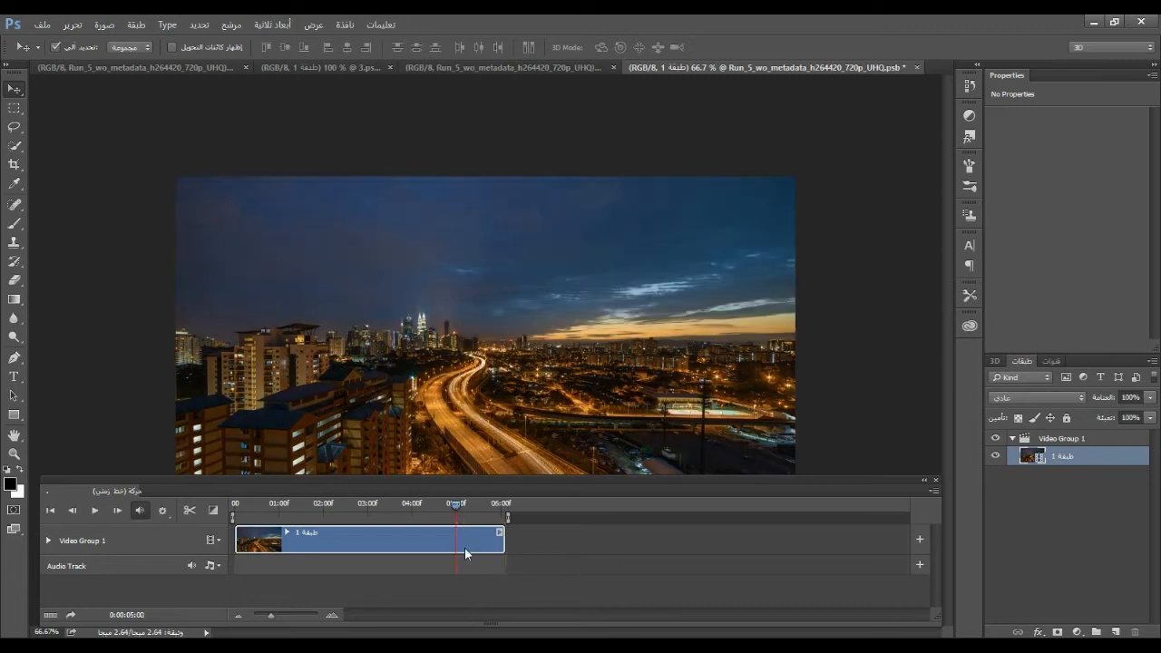
Trim the end of the city clip inside the smart object to the 0:00:05:00 mark
drag(502, 539, 455, 544)
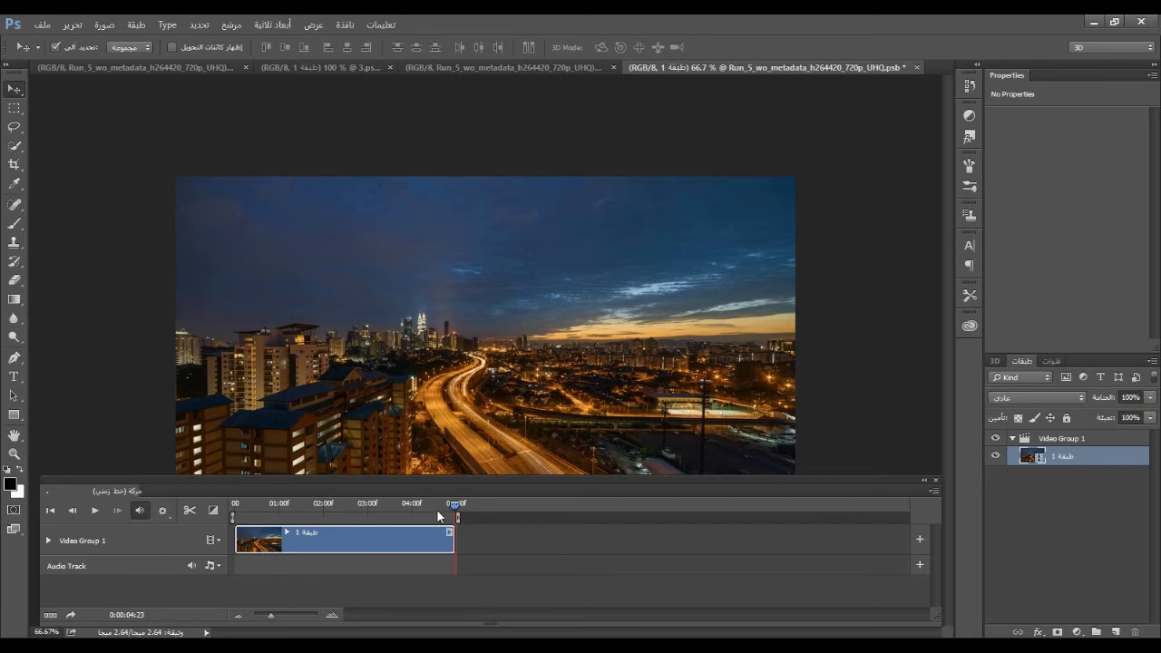
click(332, 613)
drag(581, 614, 365, 617)
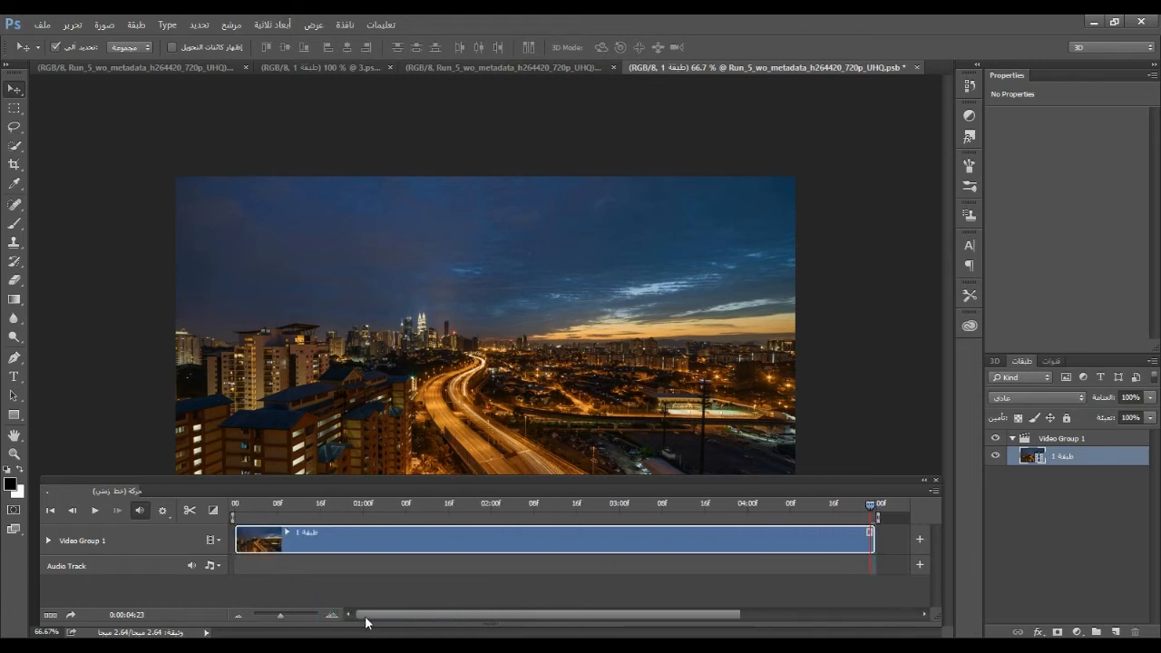
Set the current time to 0:00:02:00, ungroup the video group, and duplicate the city clip's layer
click(489, 510)
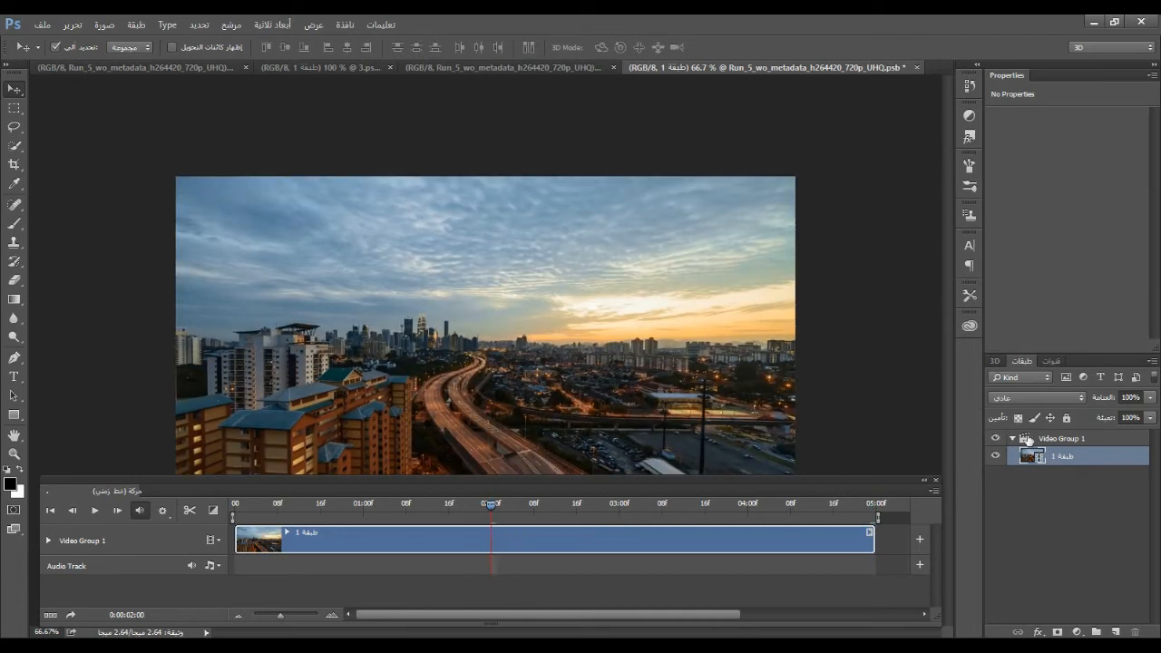
click(1029, 439)
right_click(1053, 438)
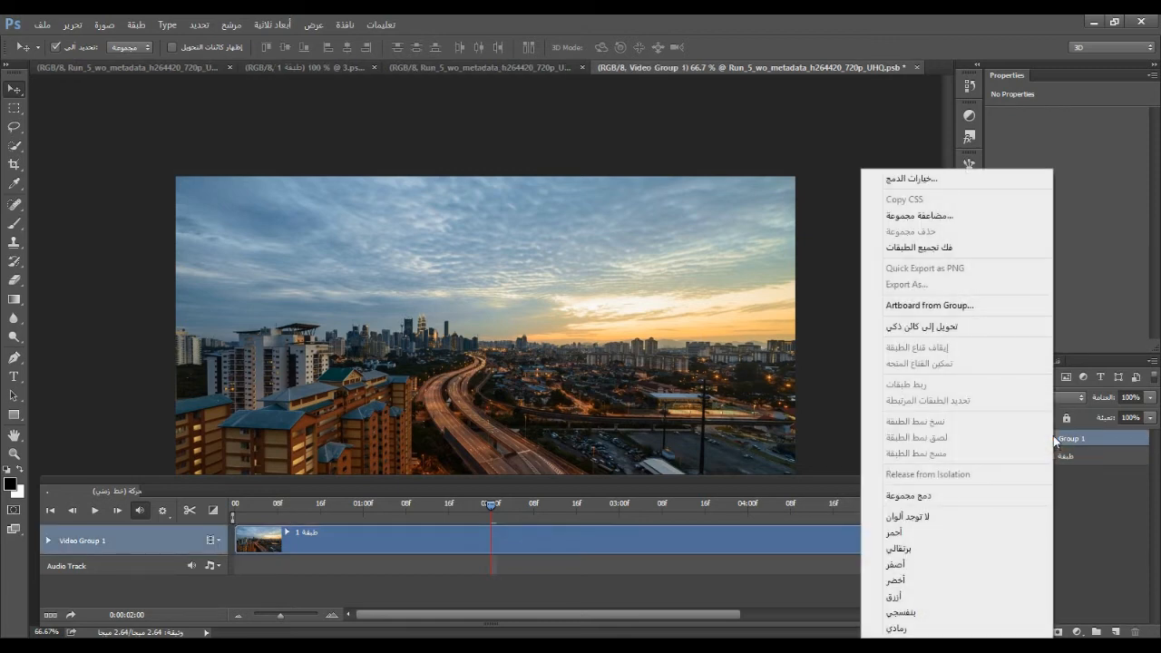
click(923, 254)
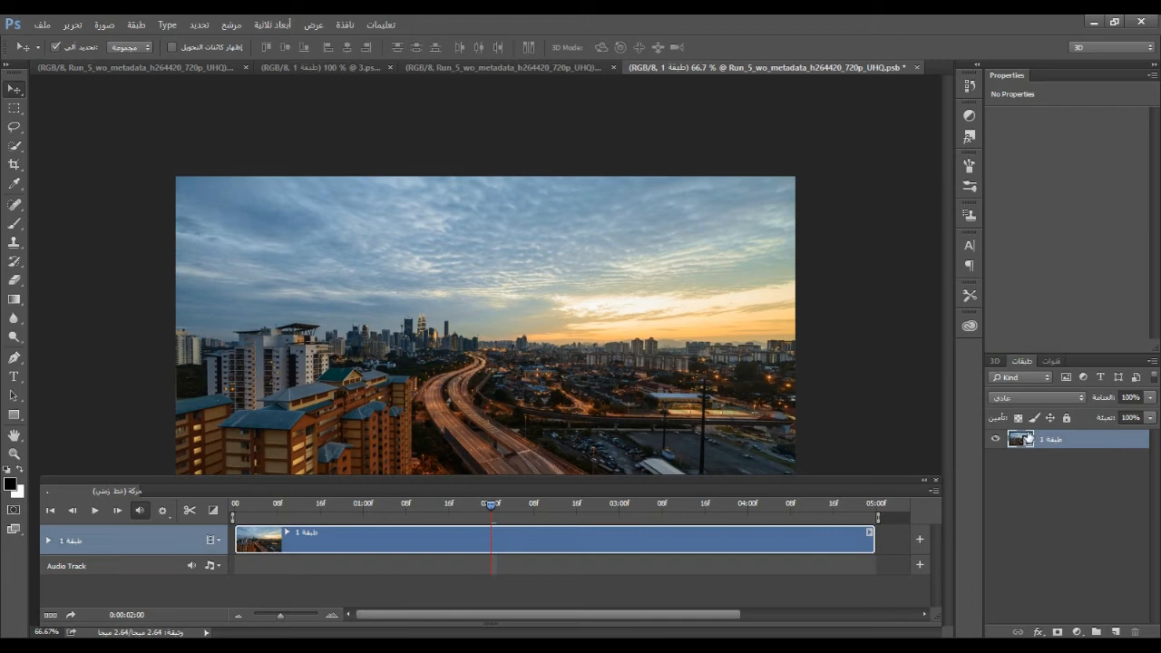
drag(1028, 439, 1114, 633)
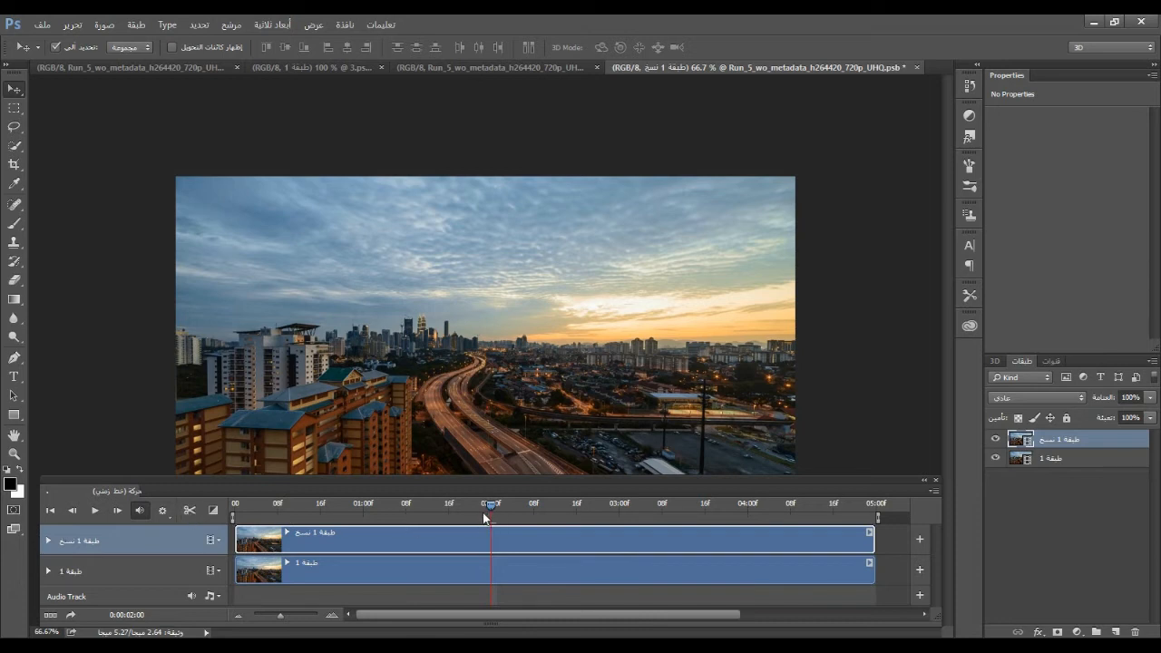
Split the duplicate clip at 0:00:02:00 and swap its halves, placing the second at the timeline's start and the first ending at 05:00f
click(188, 512)
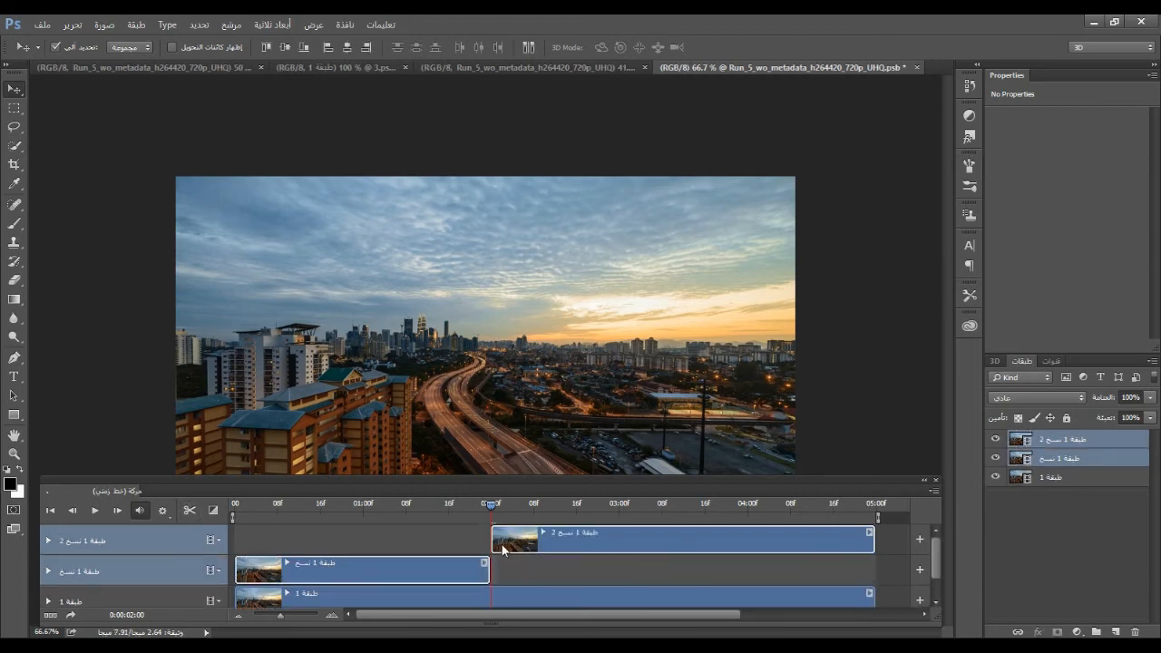
click(1052, 441)
drag(635, 542, 382, 542)
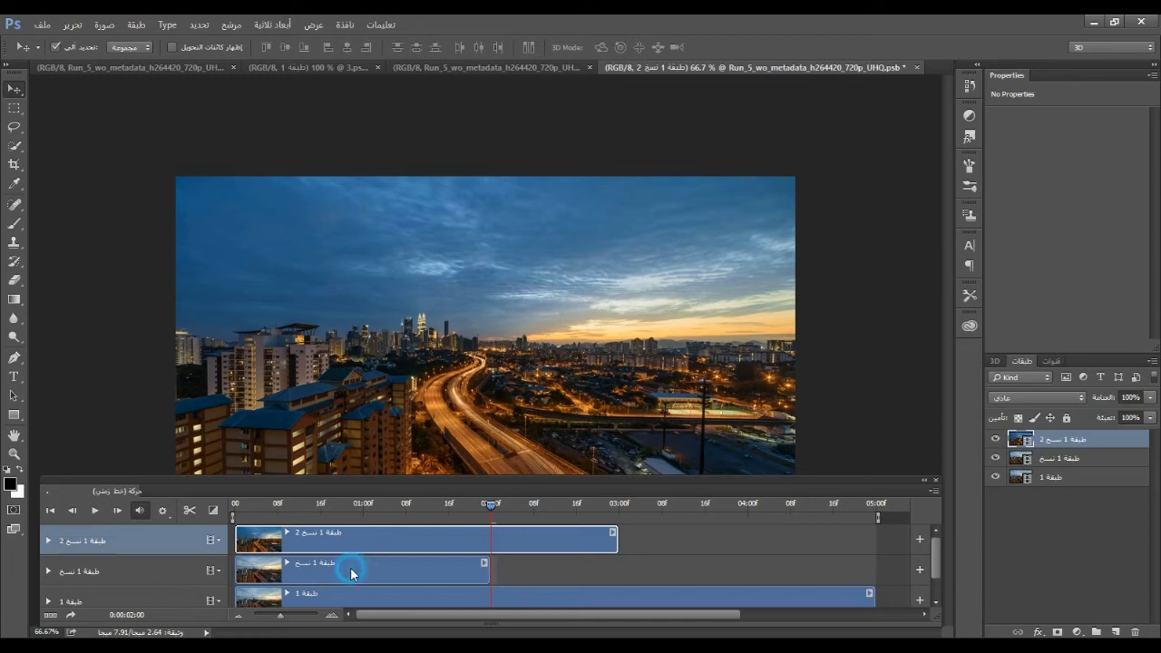
click(350, 567)
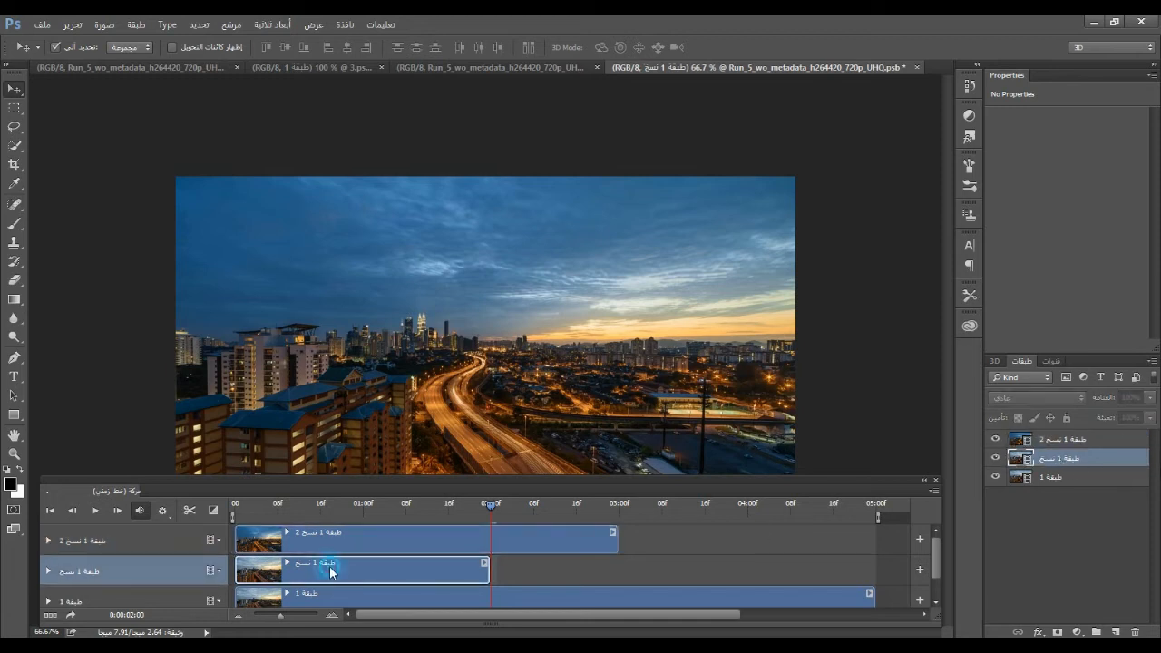
drag(345, 569, 717, 576)
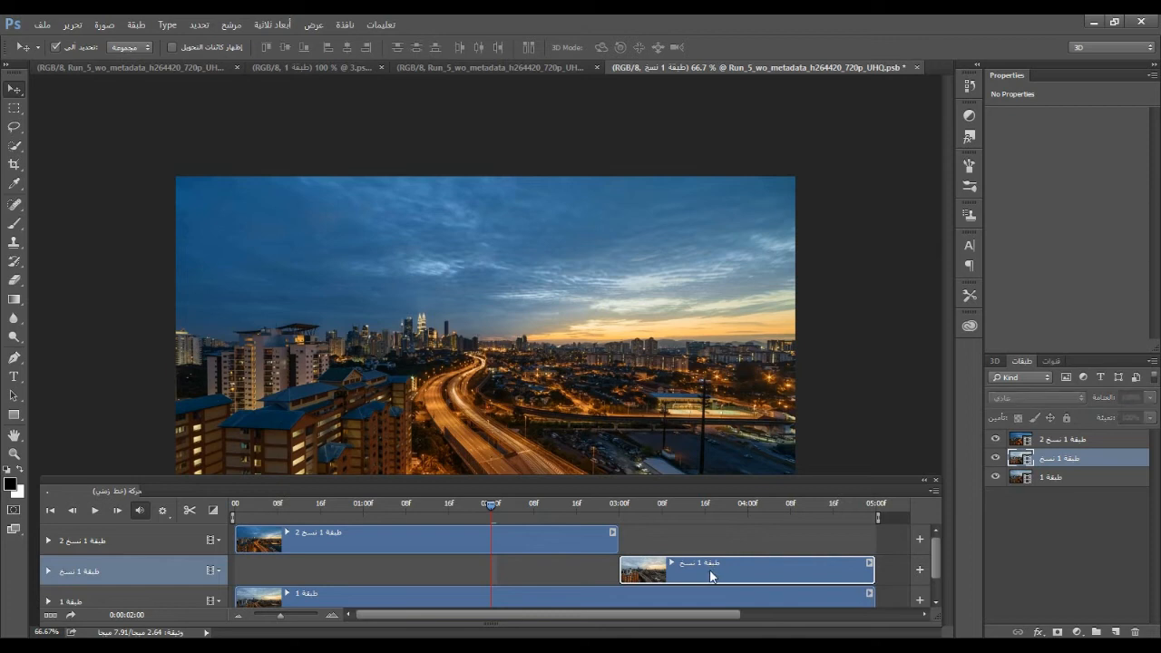
Trim the closing piece to start at 0:00:03:21 and the opening piece to end at 0:00:01:02
click(732, 511)
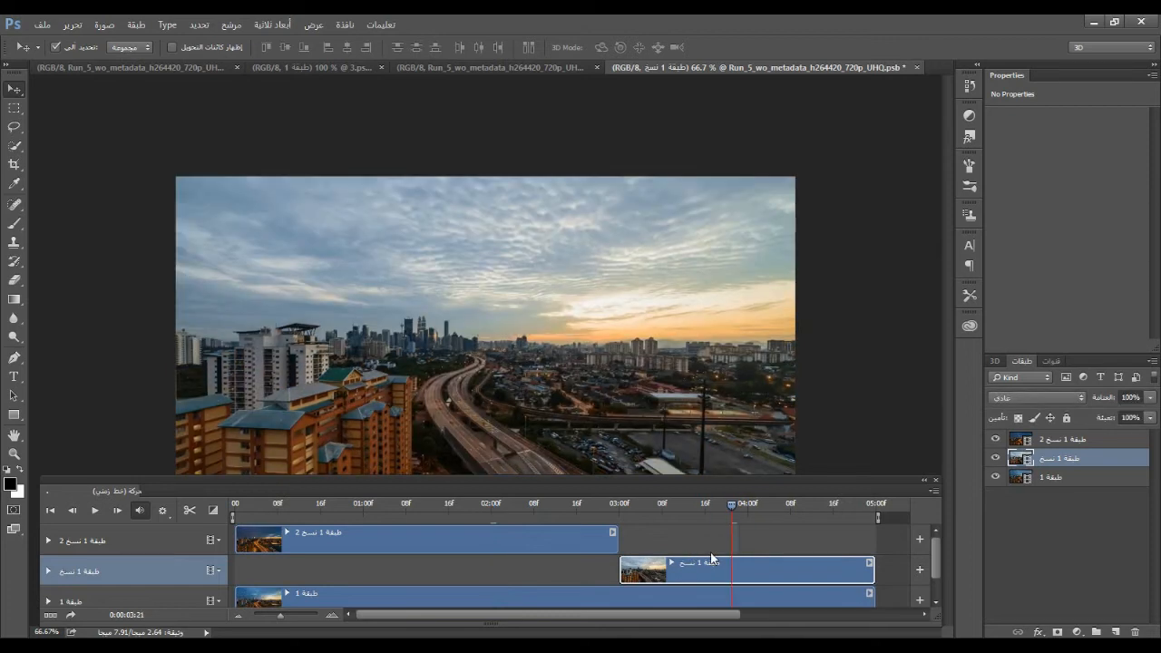
drag(621, 569, 729, 574)
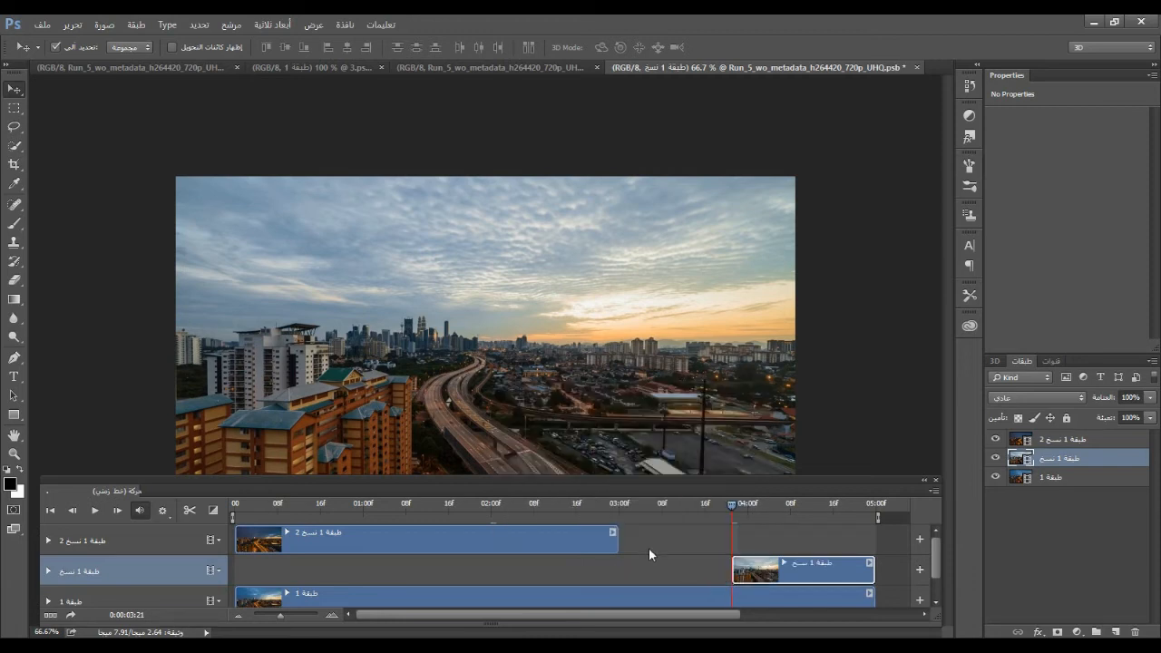
click(374, 502)
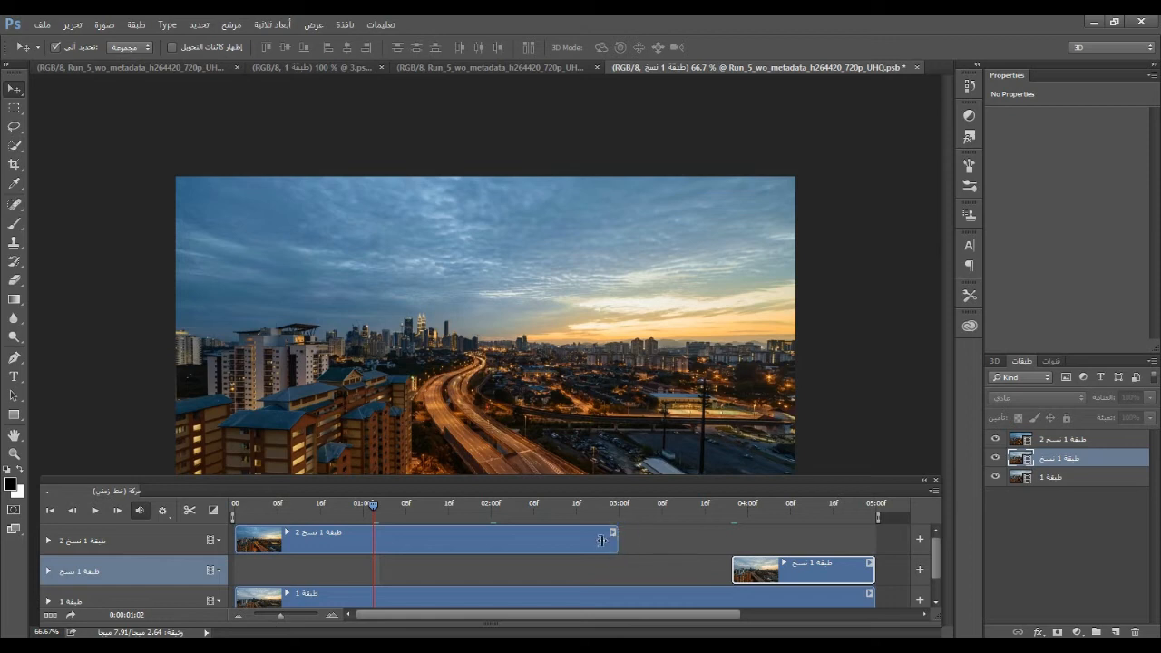
drag(377, 540, 372, 540)
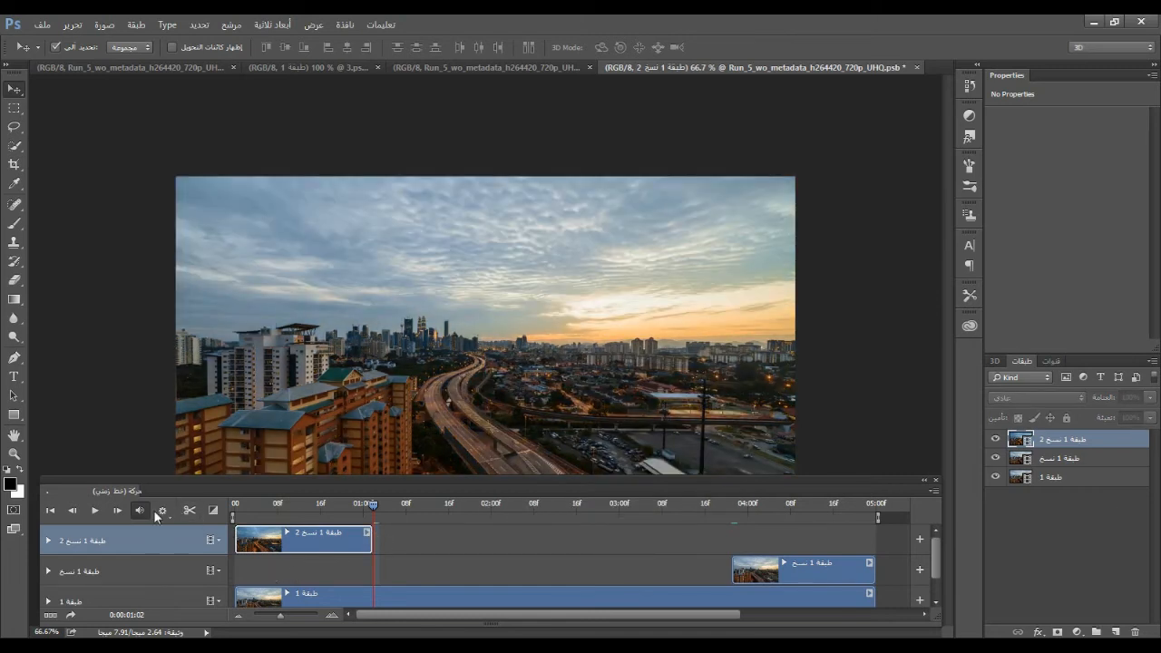
Add a 1 s Fade transition to the end of the opening piece and to the start of the closing piece
click(213, 510)
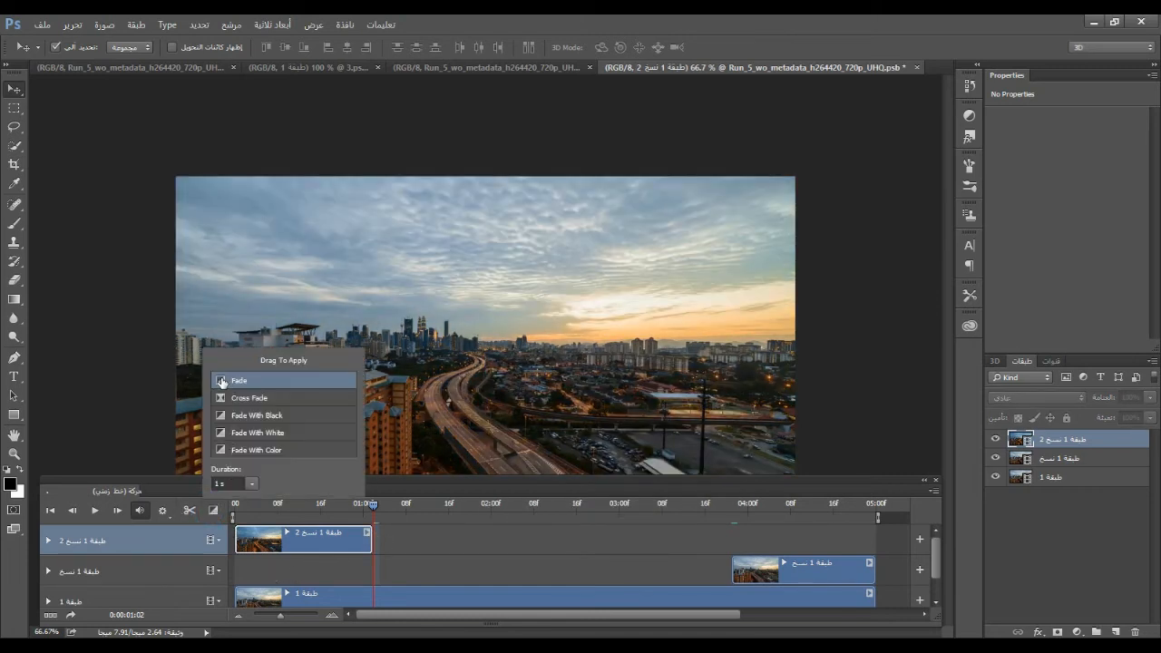
drag(222, 381, 349, 541)
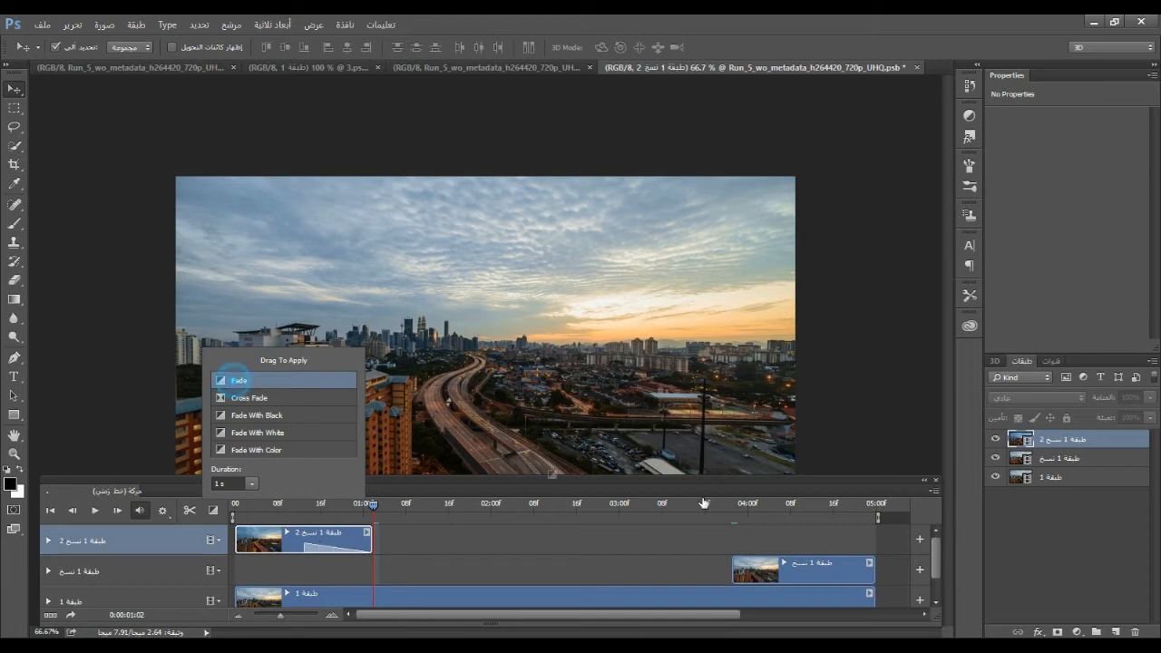
drag(228, 381, 742, 572)
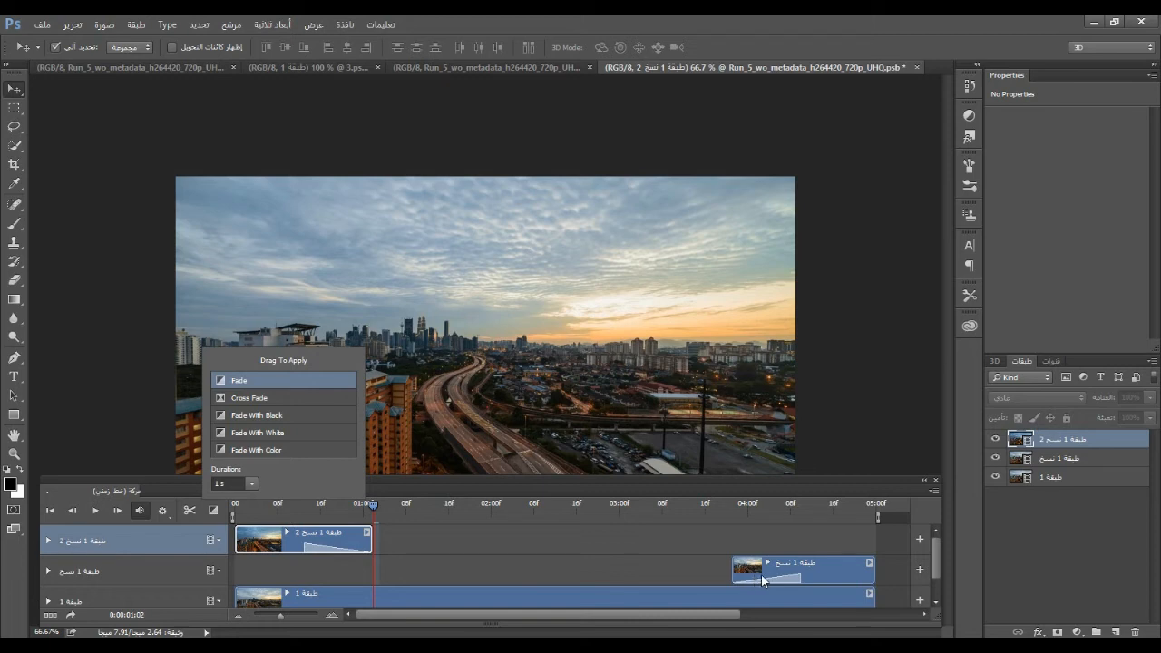
click(509, 571)
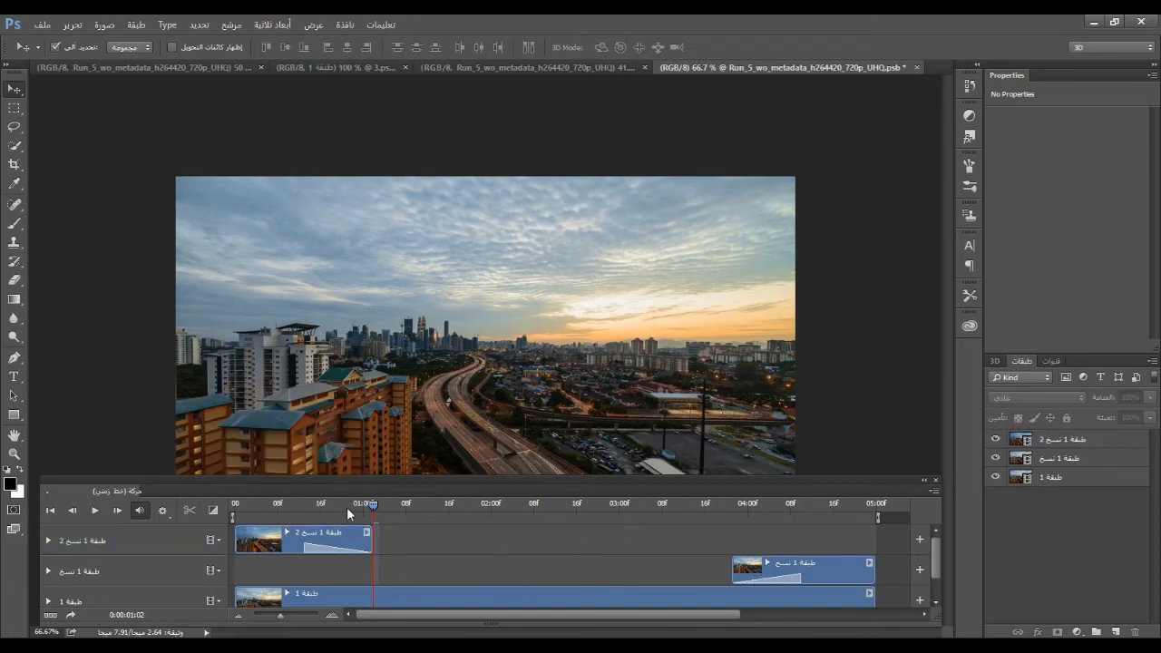
Scrub through the city video and play it from the beginning to check the loop
click(234, 507)
click(235, 507)
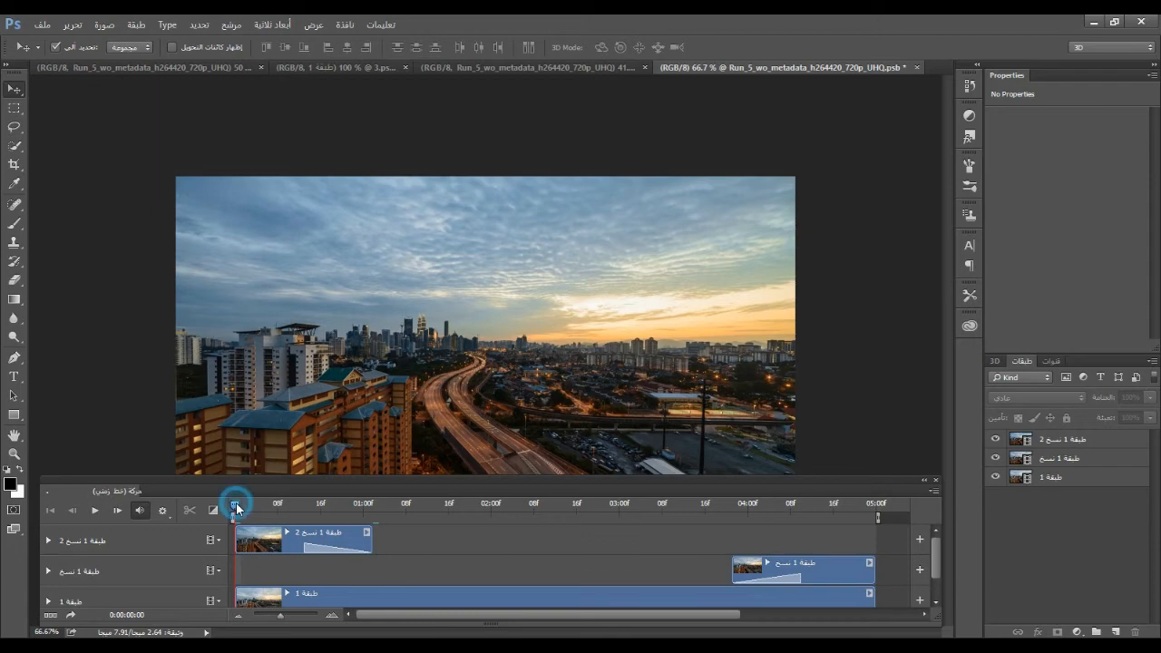
drag(236, 508, 564, 517)
drag(673, 519, 234, 505)
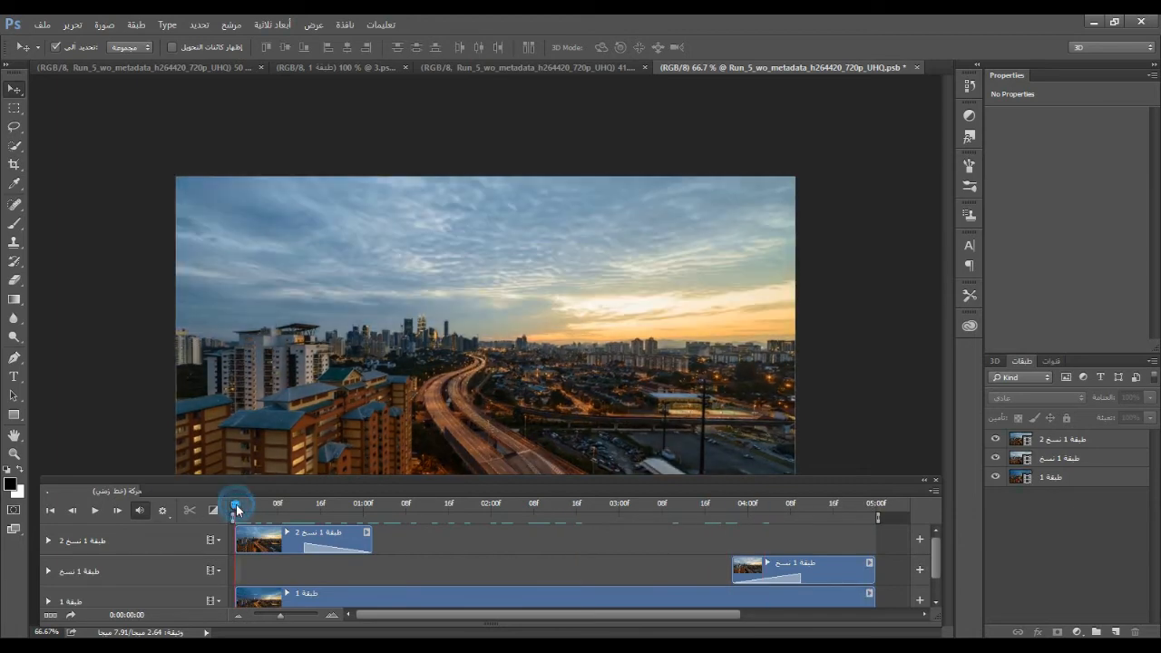
click(95, 510)
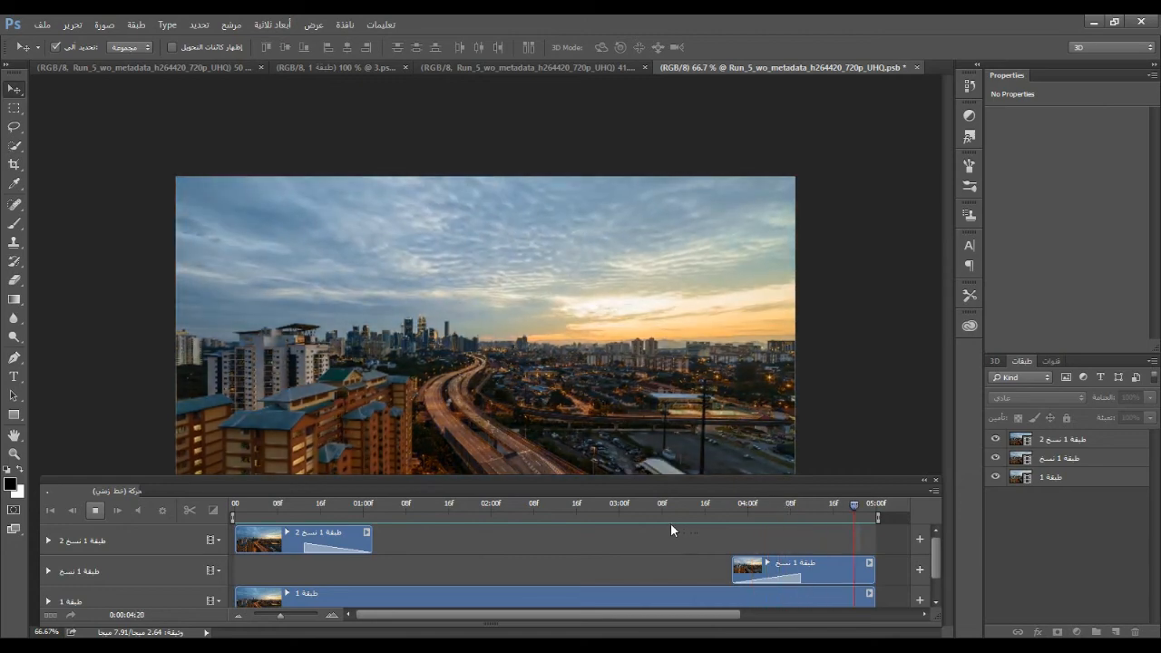
click(95, 510)
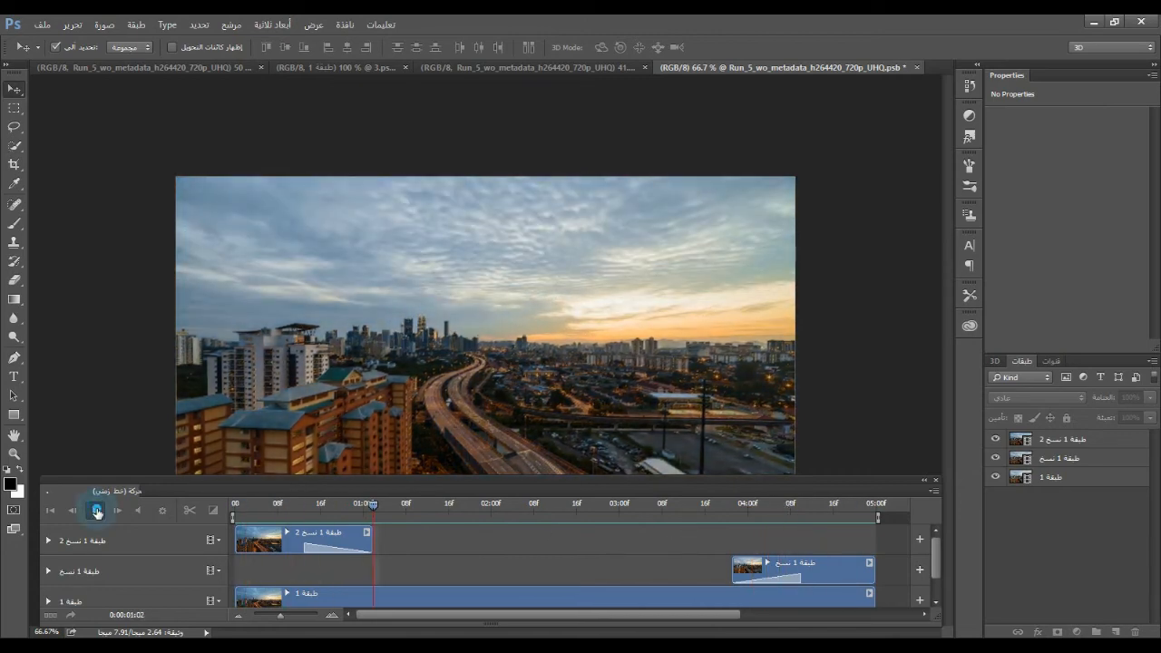
Close the city video's smart object document and save its changes
click(916, 67)
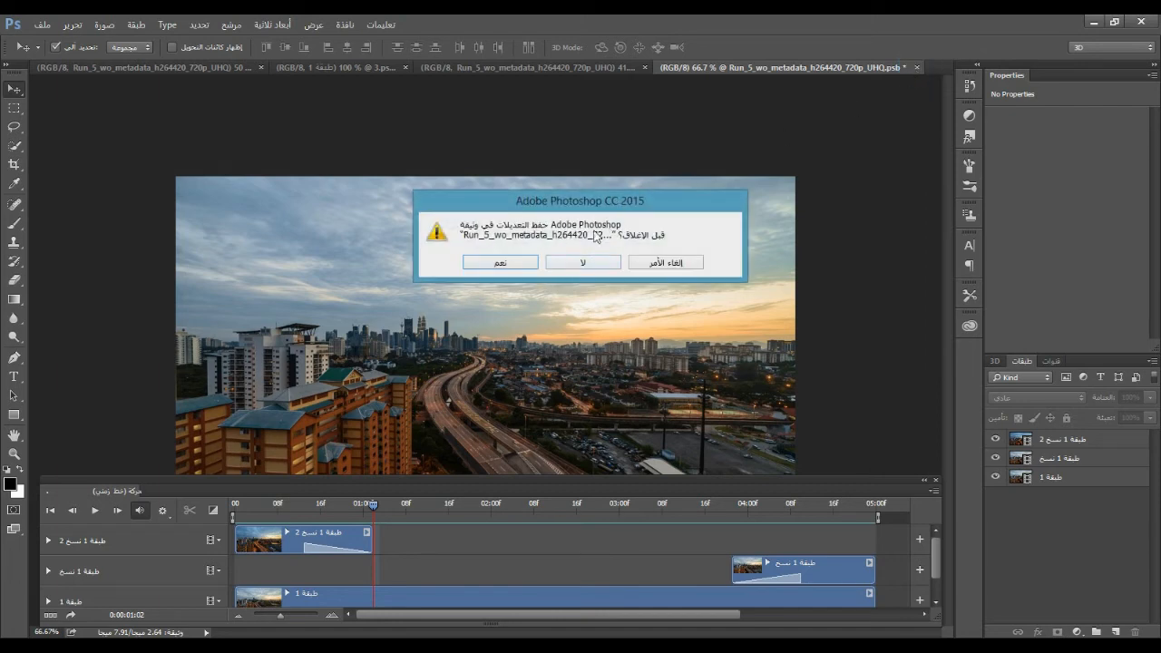
click(502, 261)
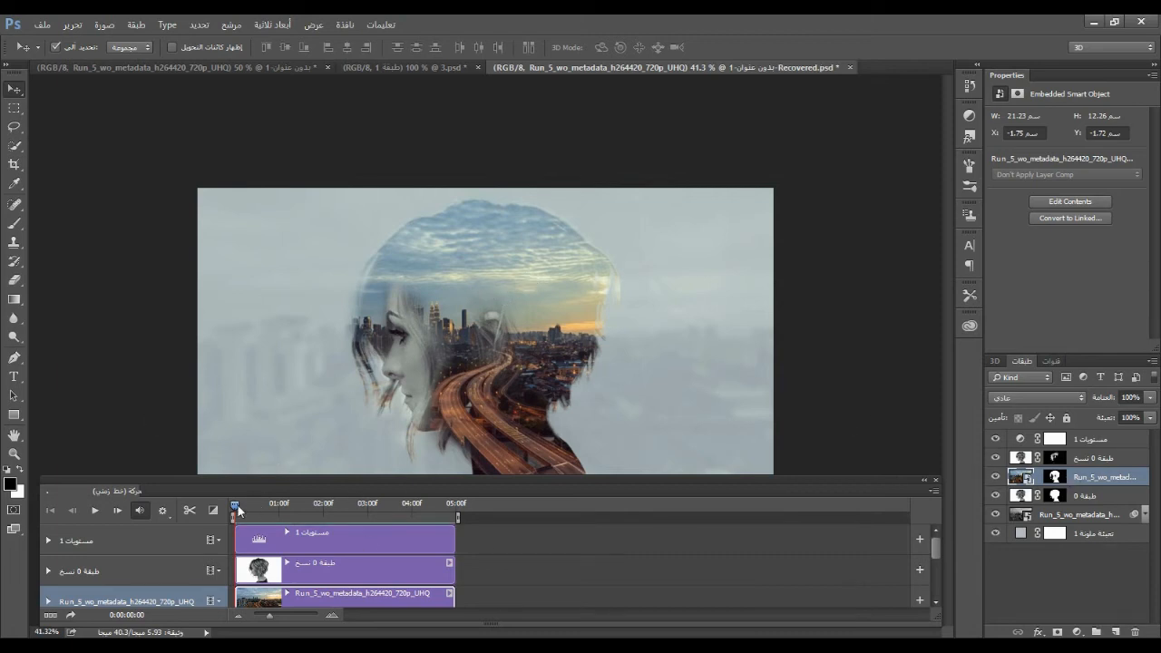
Preview the portrait composition's animation, lowering the timeline to uncover the whole image
key(space)
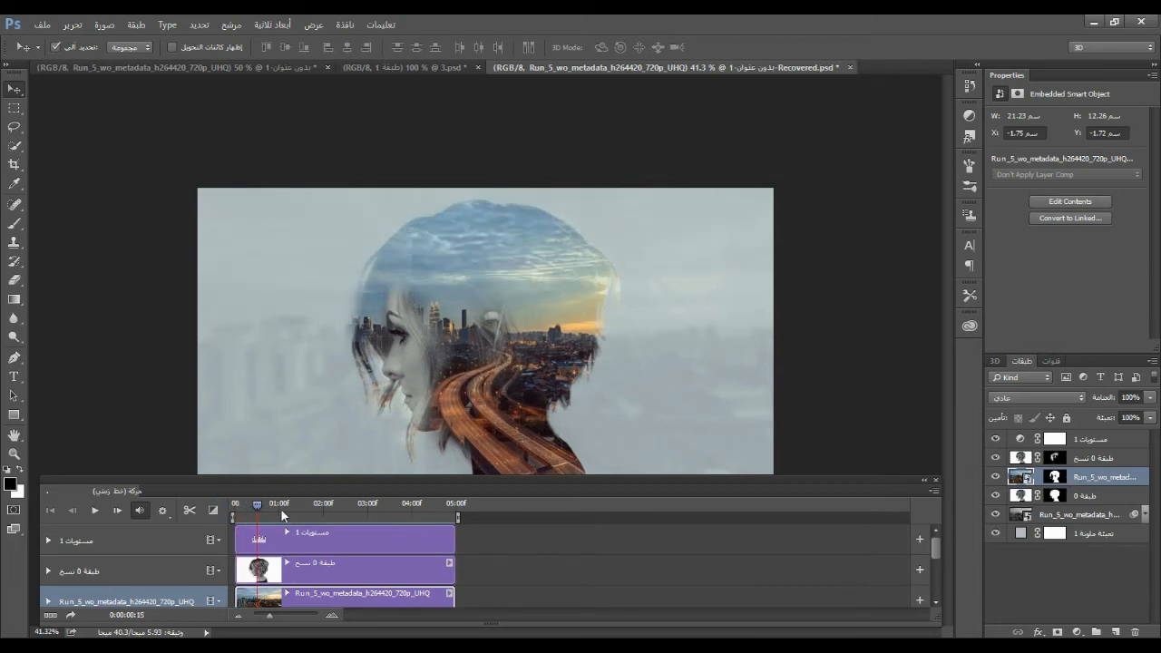
drag(335, 509, 458, 512)
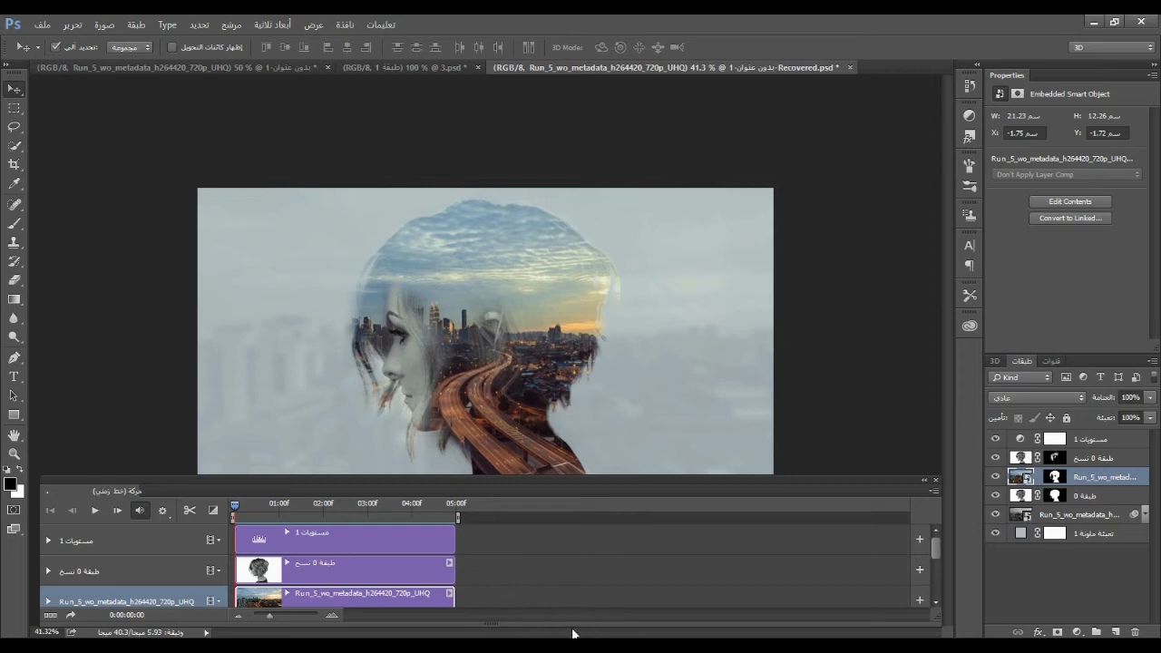
drag(570, 624, 577, 591)
drag(601, 484, 598, 532)
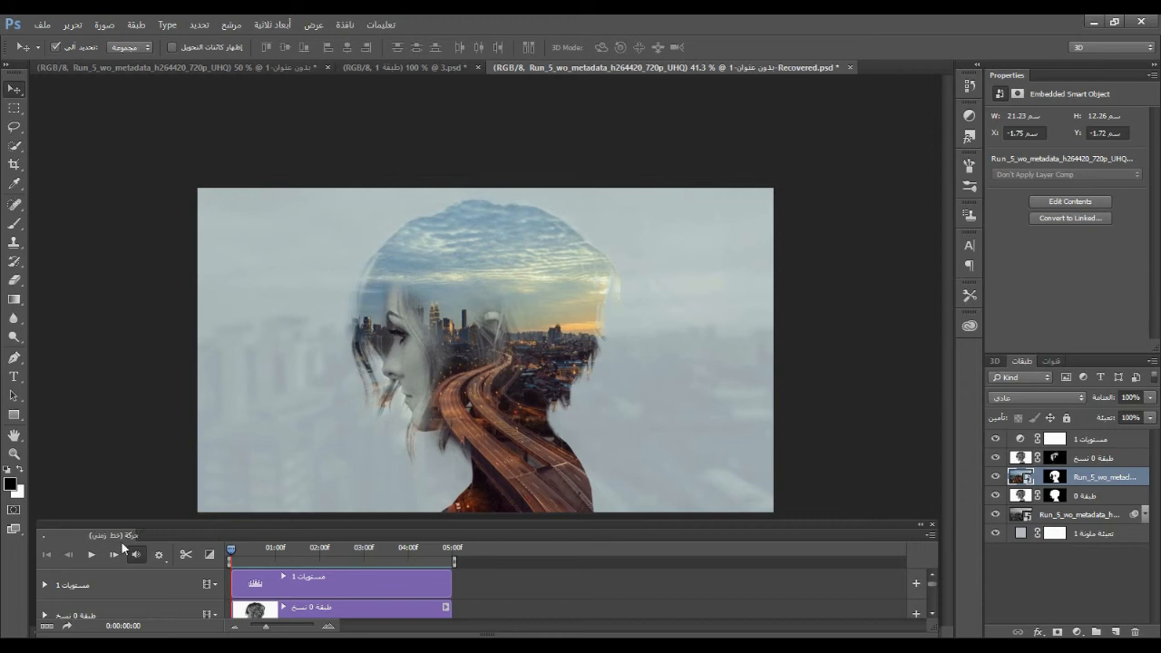
click(90, 558)
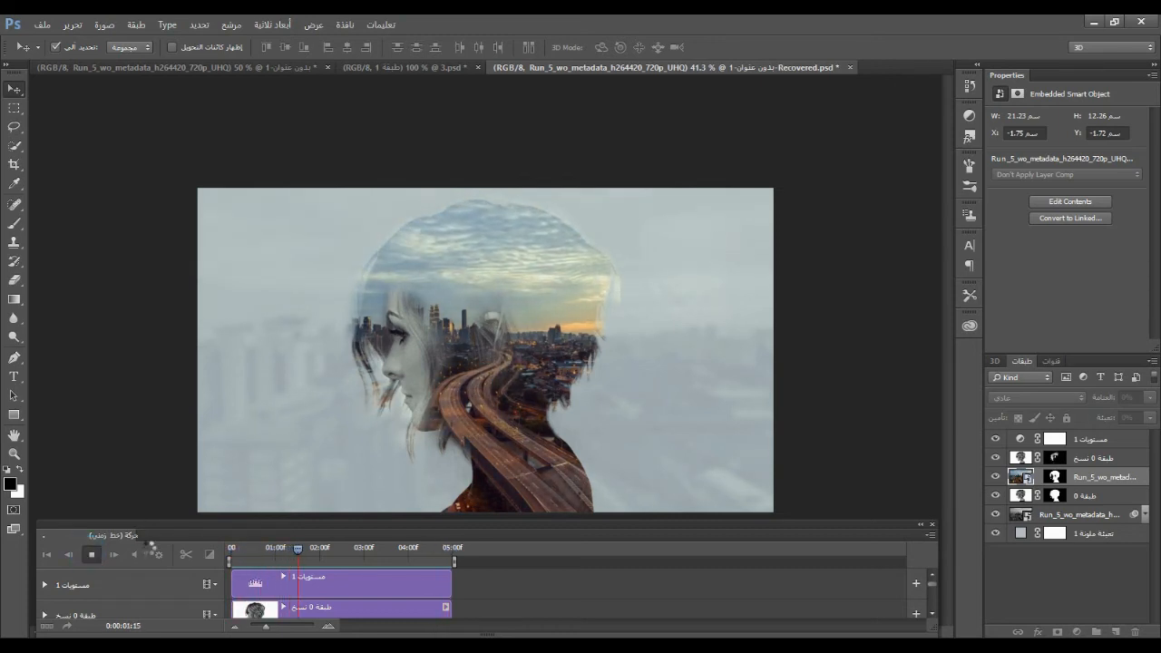
Prepare the composition as an animated GIF in Save for Web (Legacy) with its looping option set to Forever
mouse_move(2, 27)
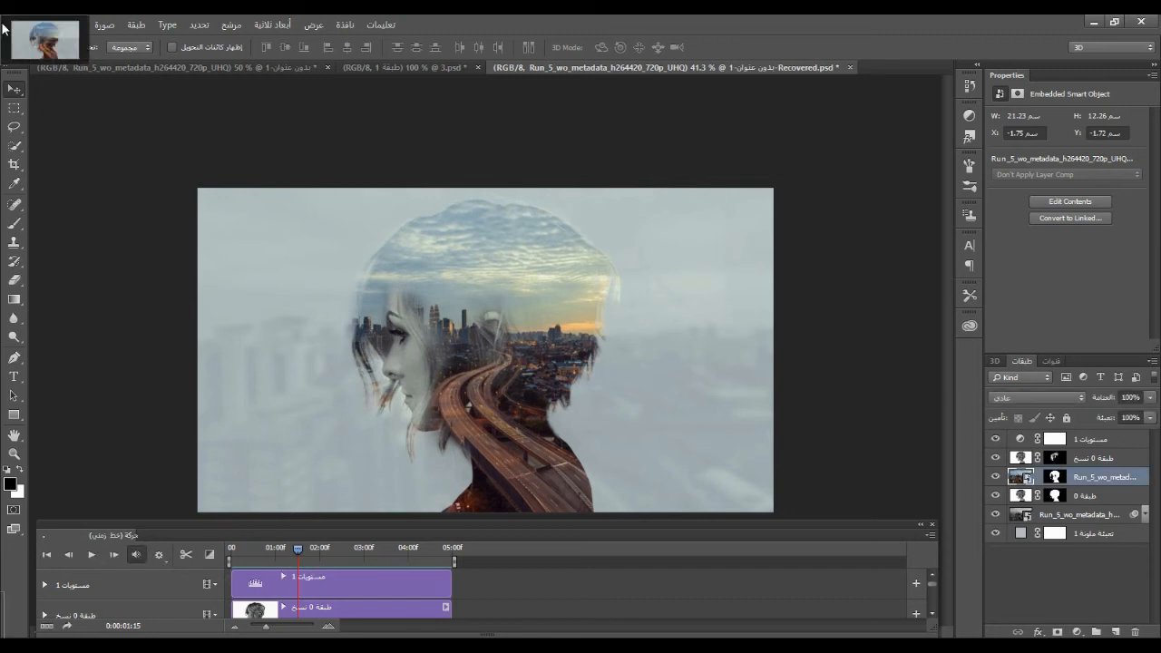
click(50, 25)
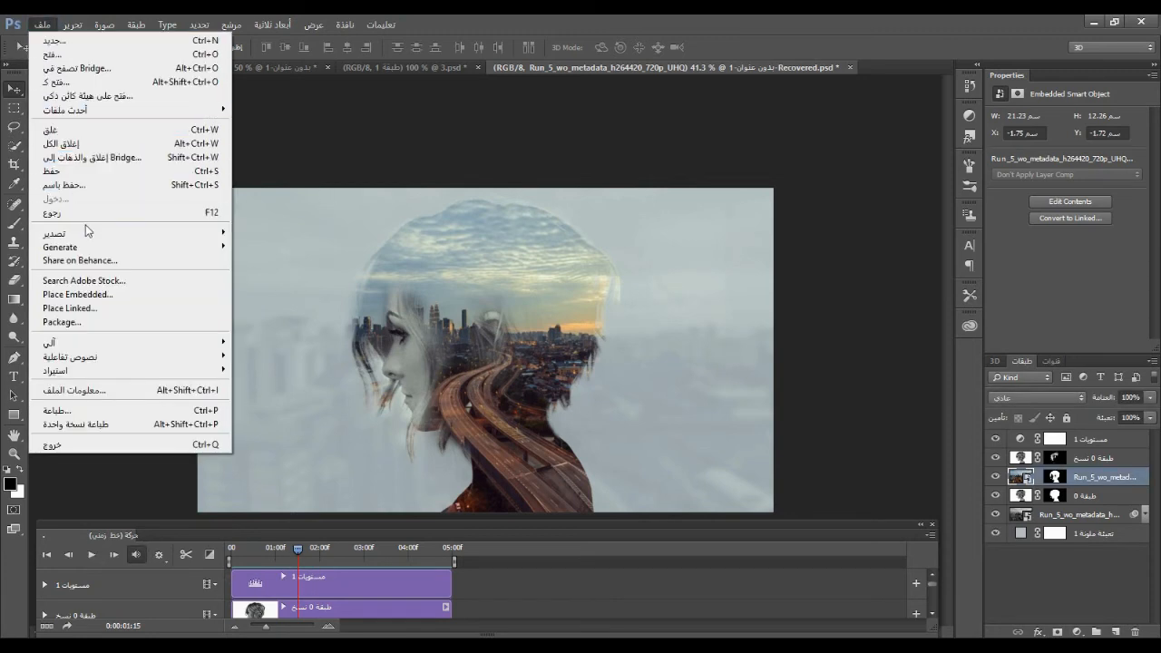
mouse_move(88, 238)
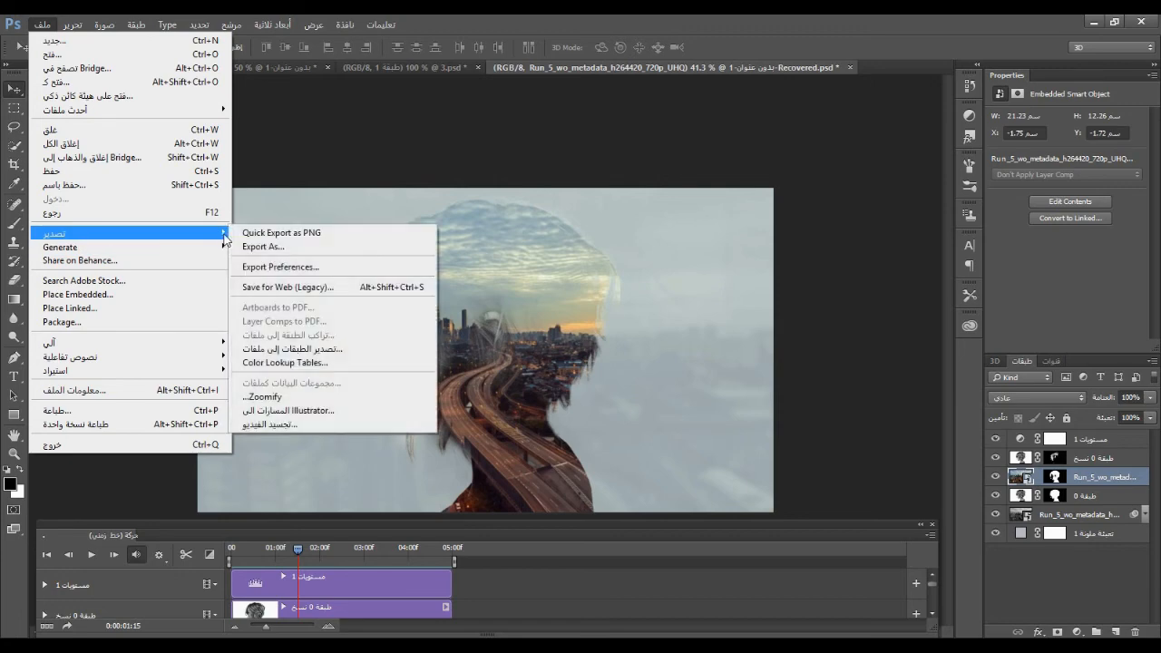
click(303, 288)
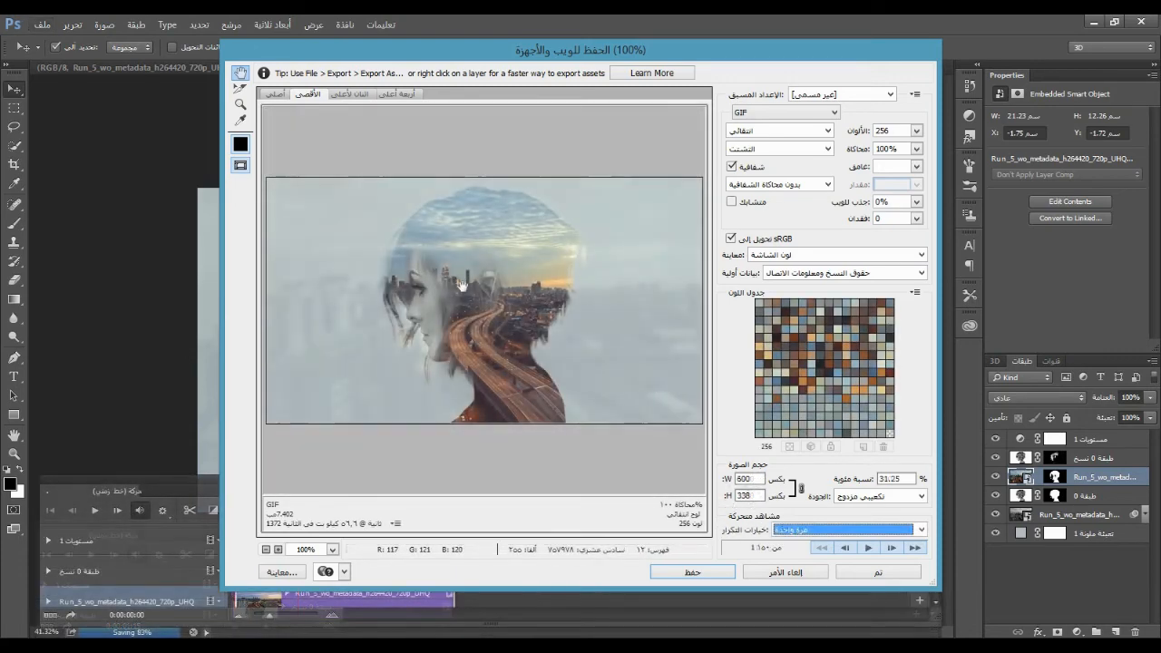
click(755, 478)
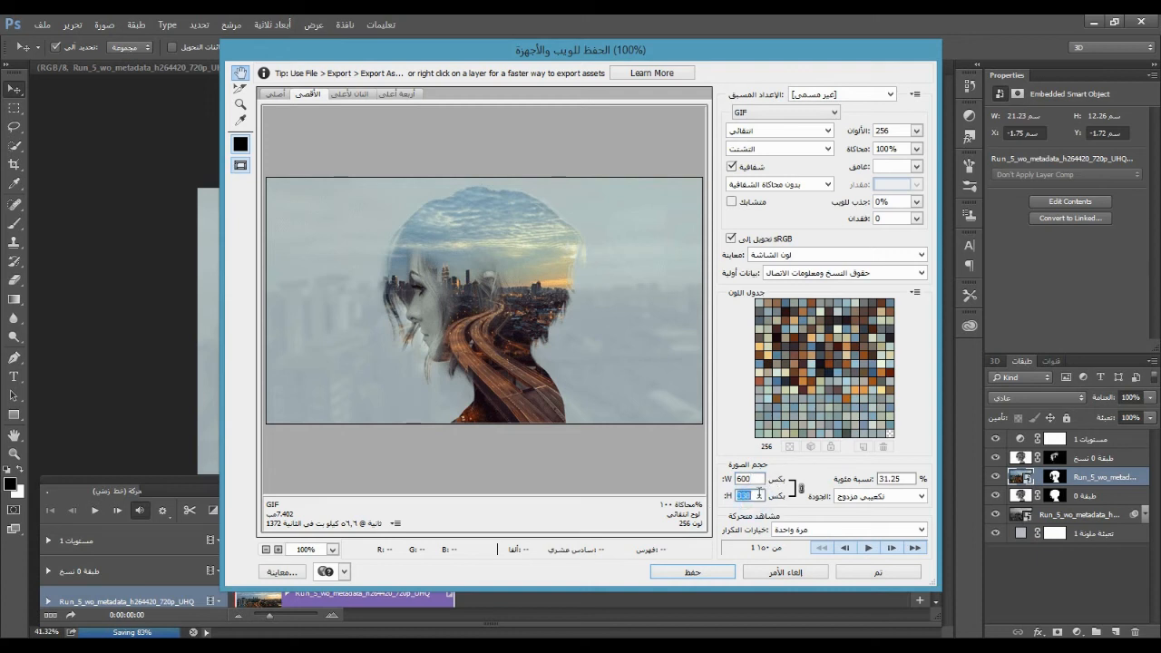
click(920, 529)
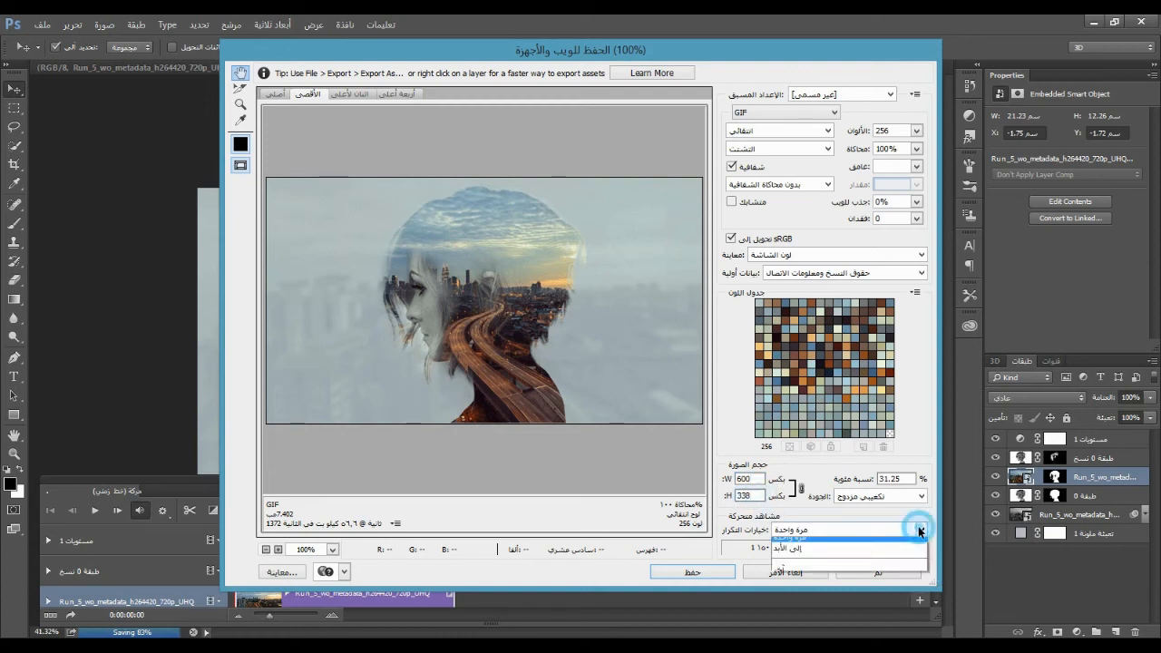
click(795, 555)
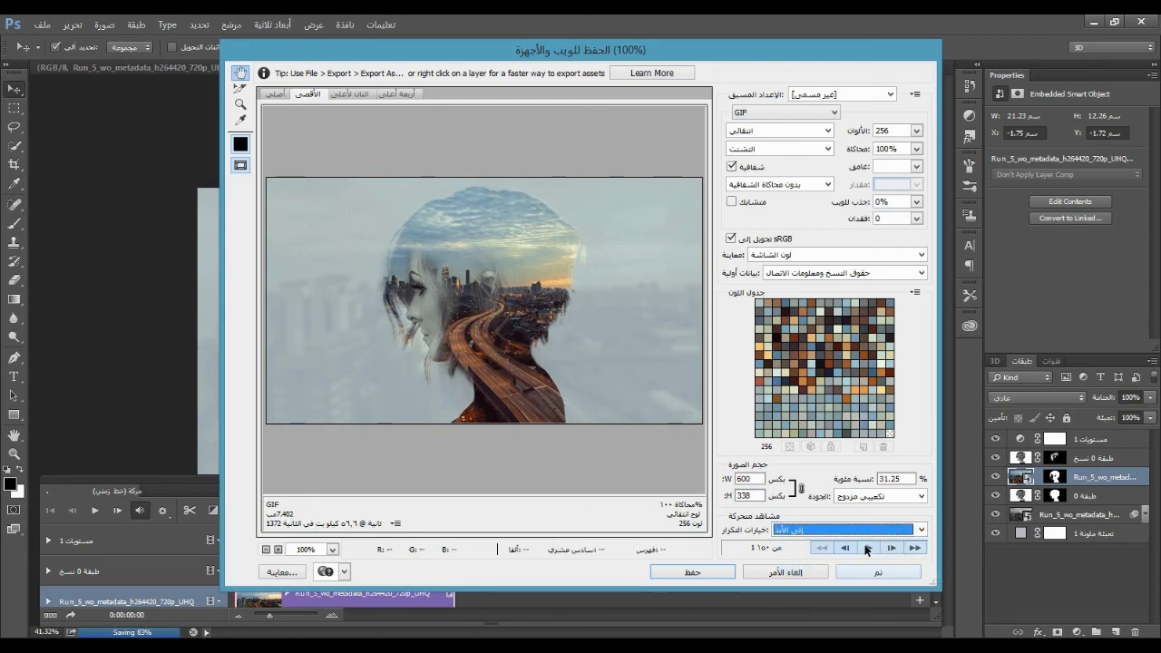
Play the GIF animation preview and save the optimized file to the Desktop as 77, using the images-only format
click(868, 548)
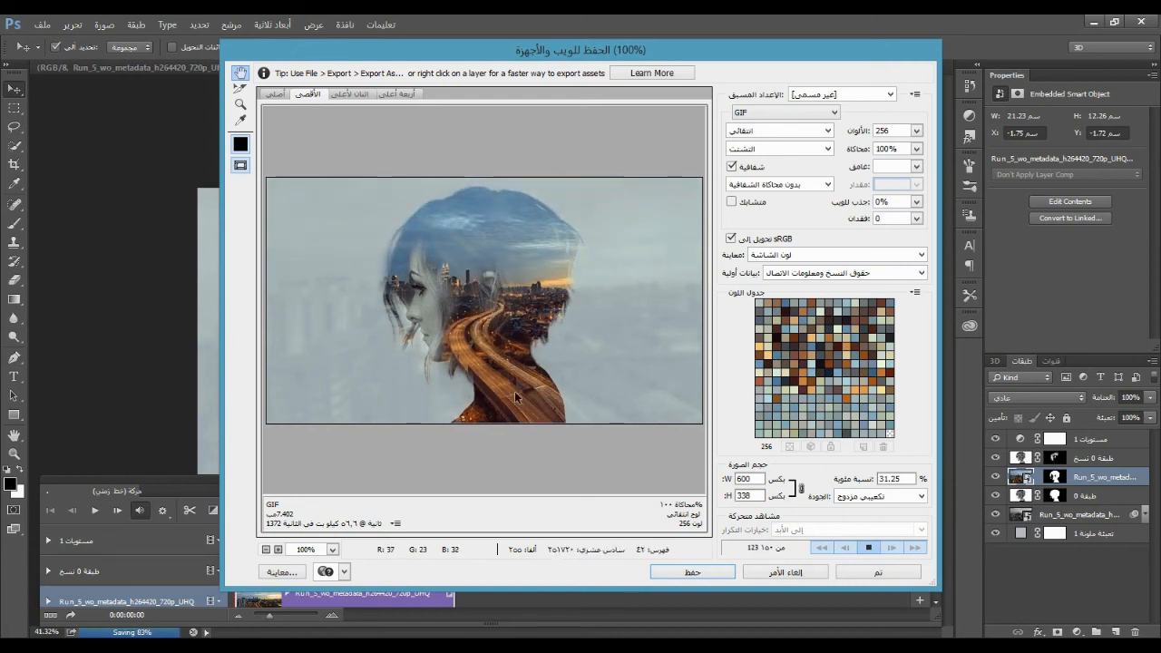
click(690, 570)
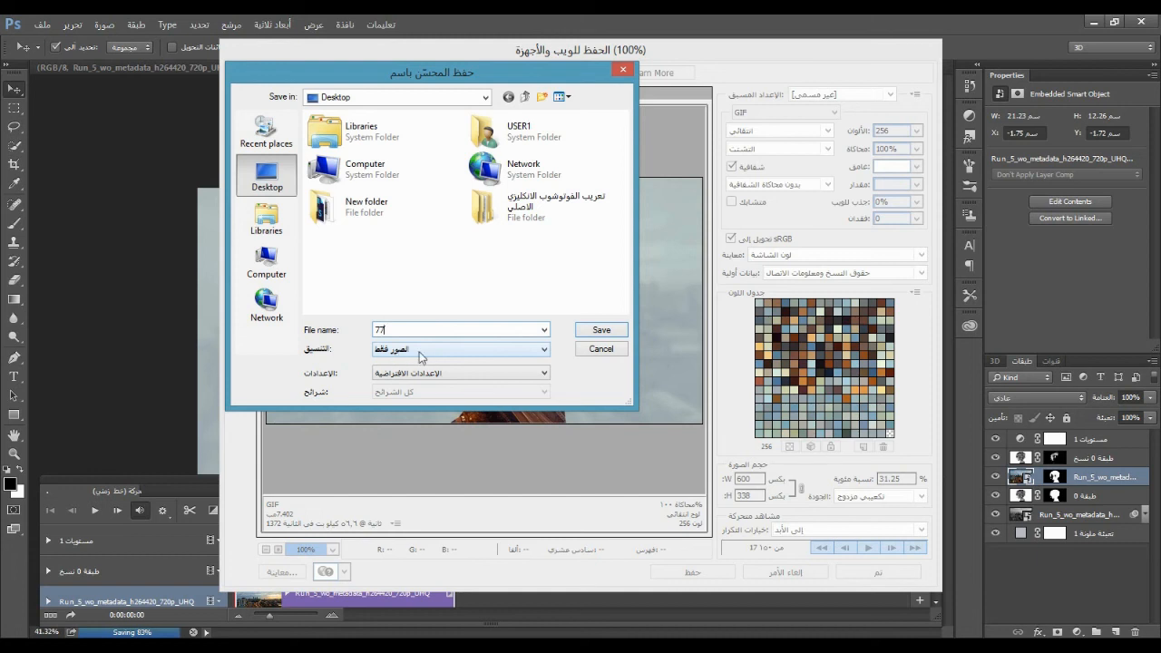
click(444, 357)
click(410, 370)
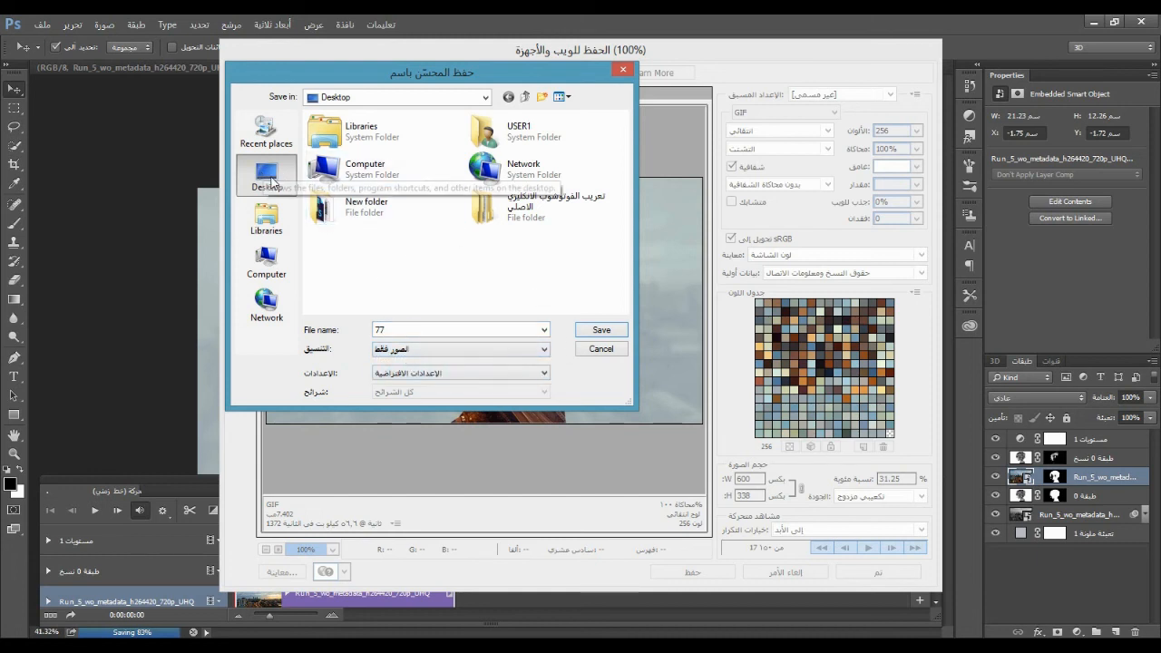
click(602, 331)
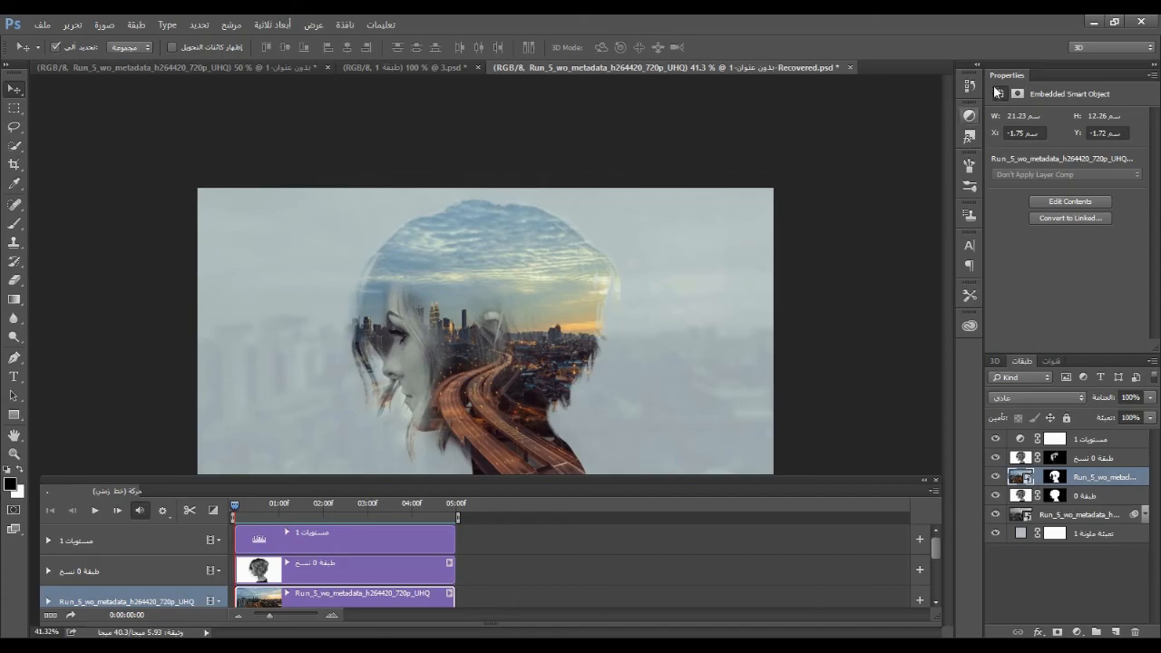
Move the exported 77 GIF to an open area of the desktop and view its animation in Internet Explorer, closing all tabs
click(1094, 21)
drag(82, 355, 439, 234)
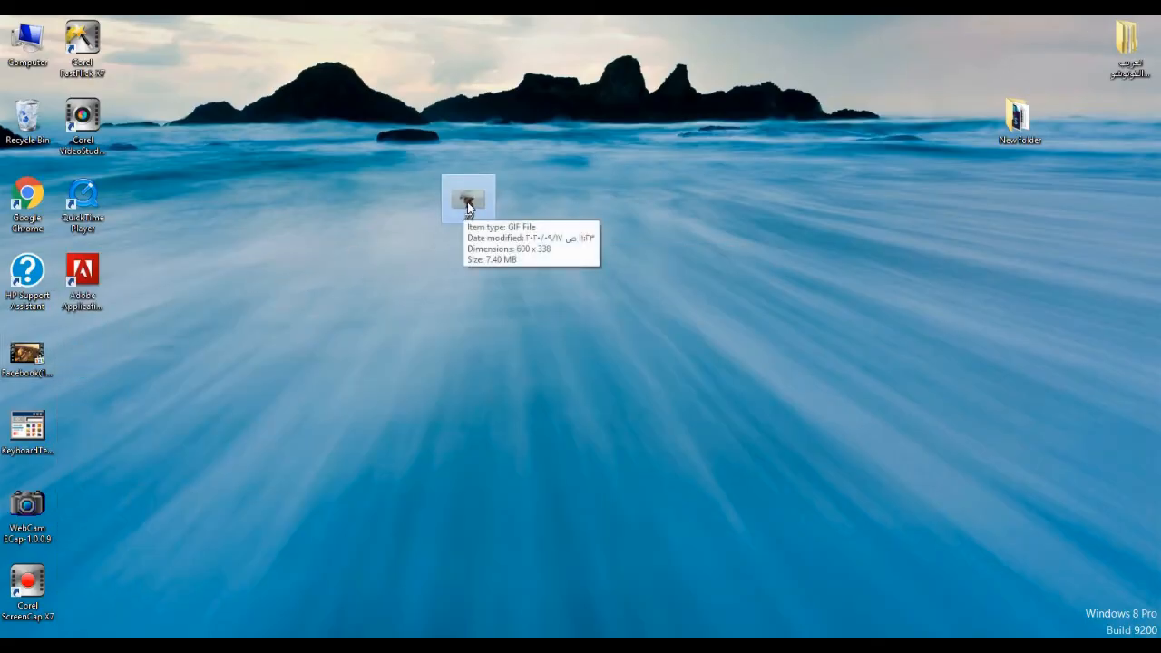
right_click(468, 208)
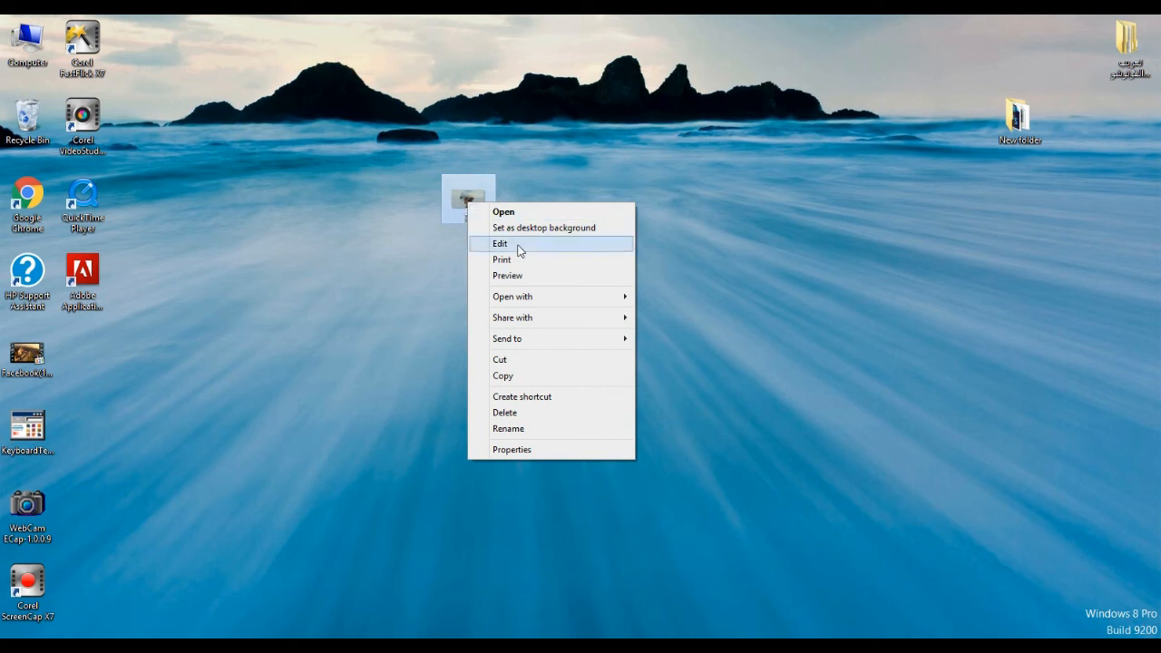
mouse_move(544, 297)
click(656, 299)
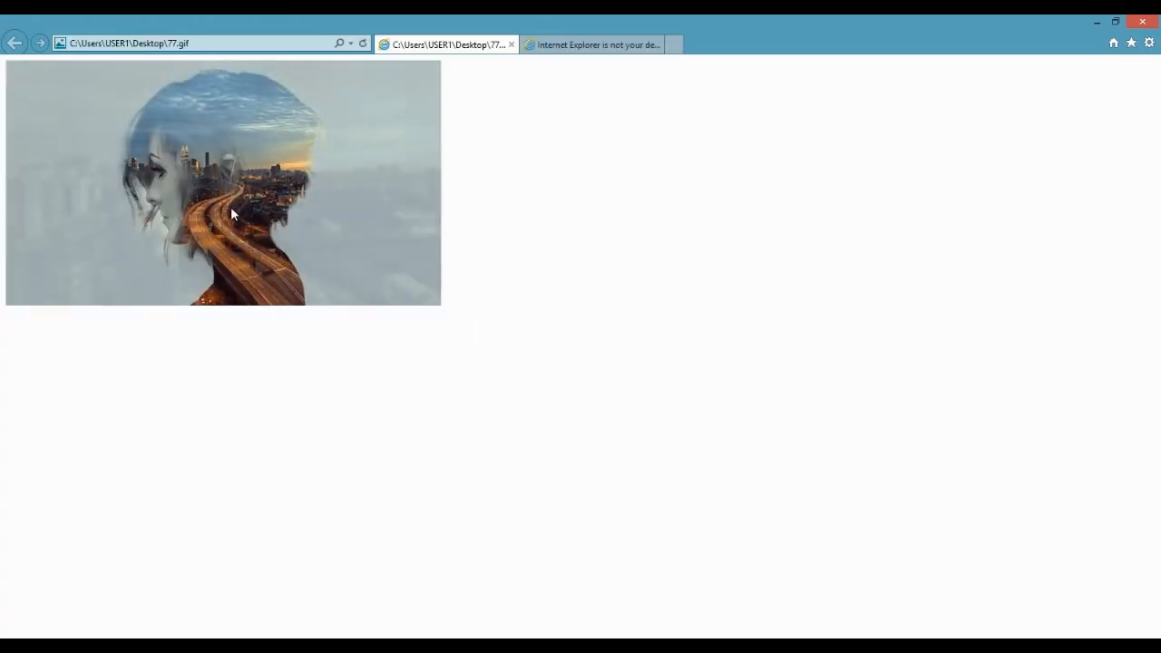
click(1138, 24)
click(549, 335)
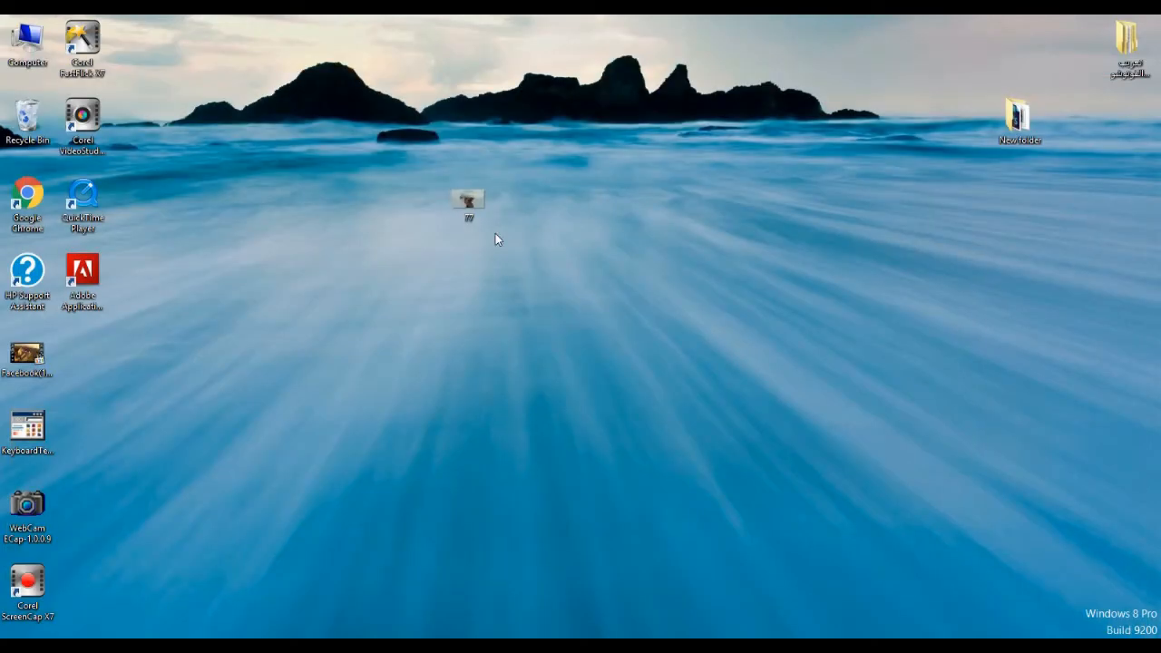
View the 77 GIF from New folder alongside the other animated portrait GIFs in Internet Explorer, closing all tabs at the end
double_click(469, 201)
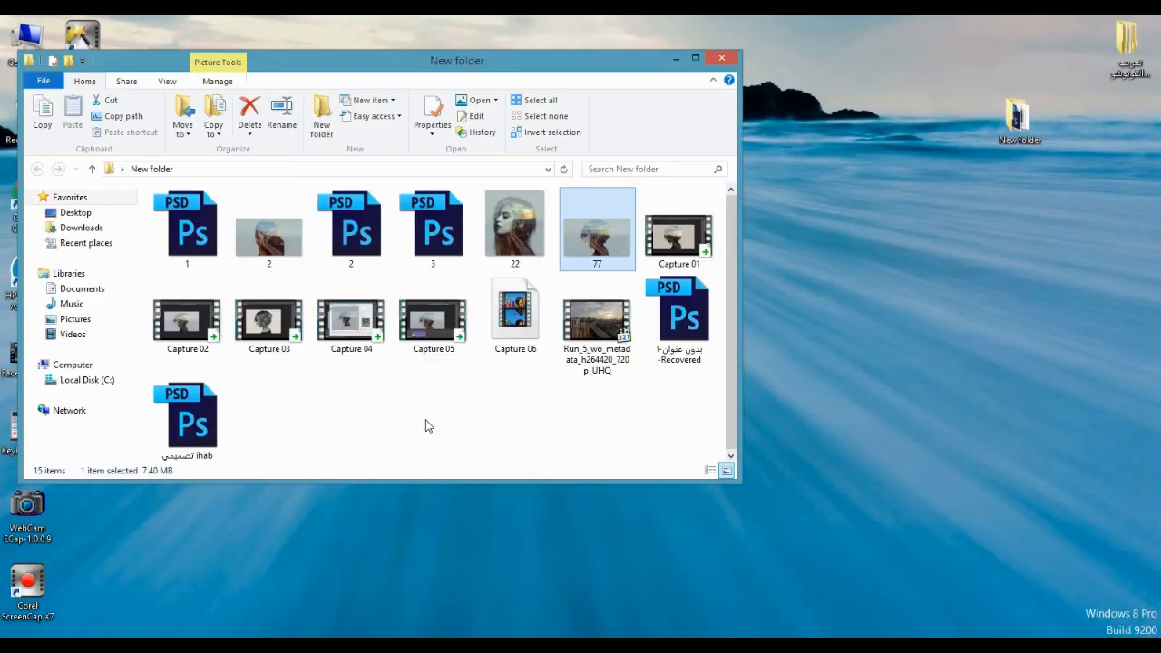
double_click(612, 235)
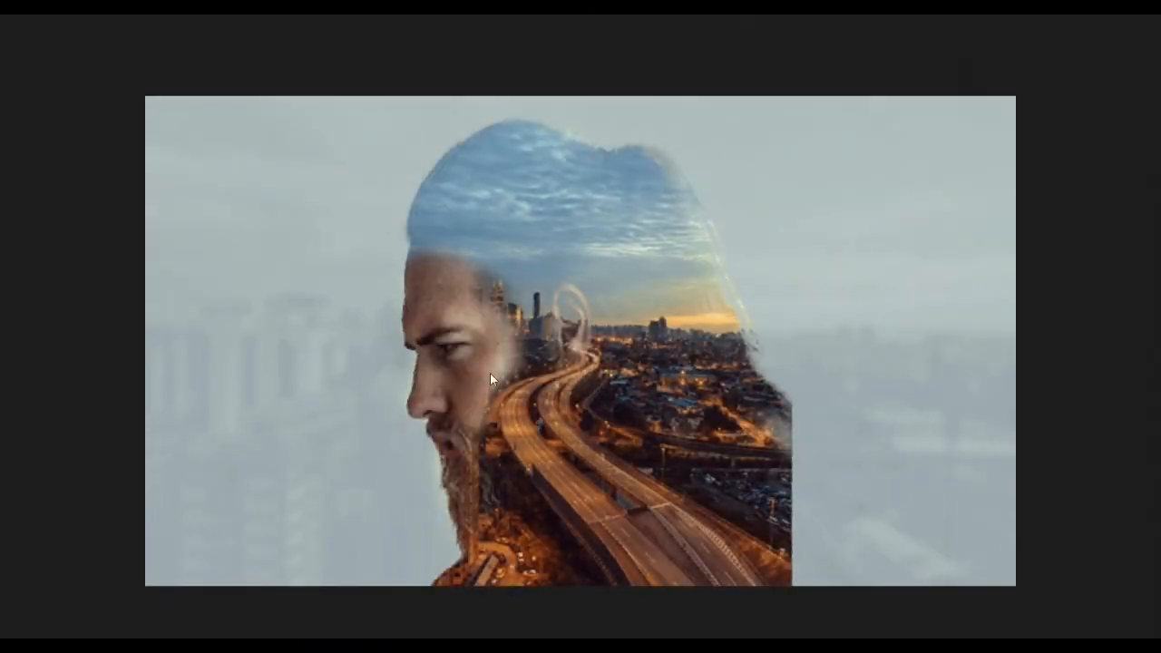
click(673, 61)
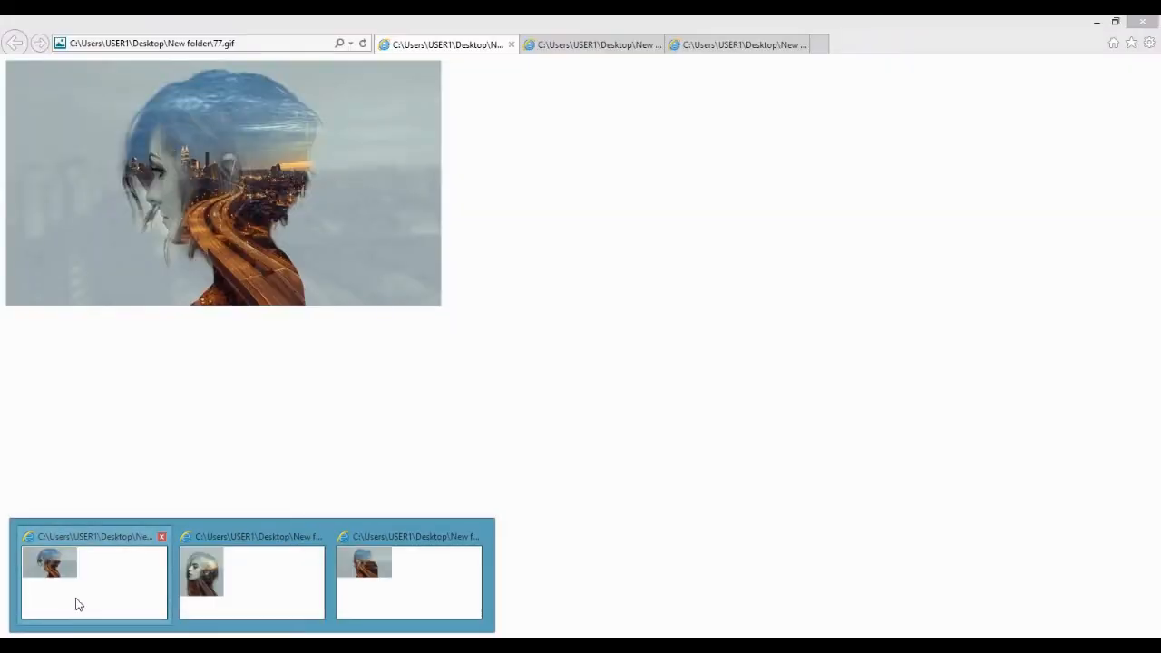
click(77, 600)
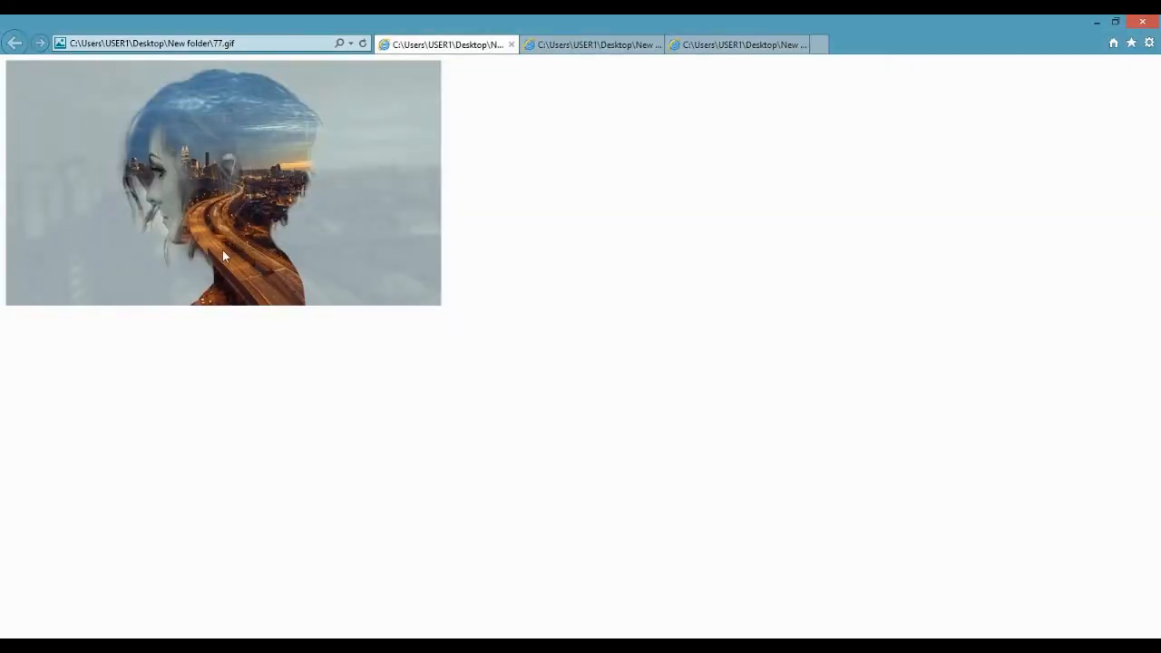
click(617, 45)
click(736, 45)
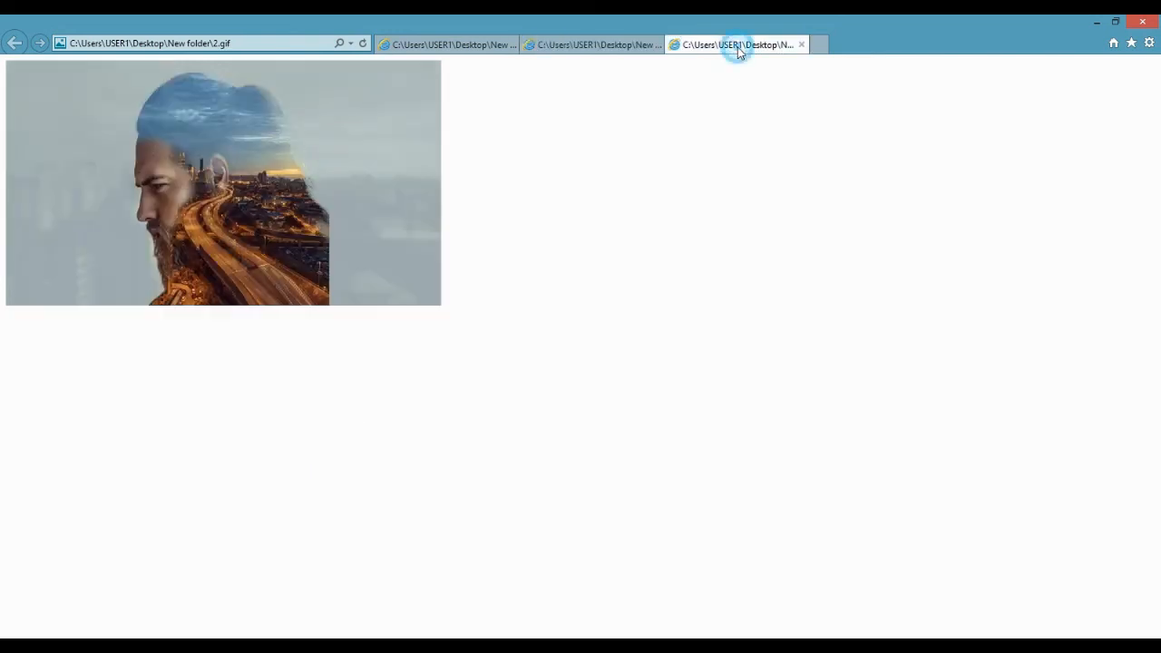
click(1141, 21)
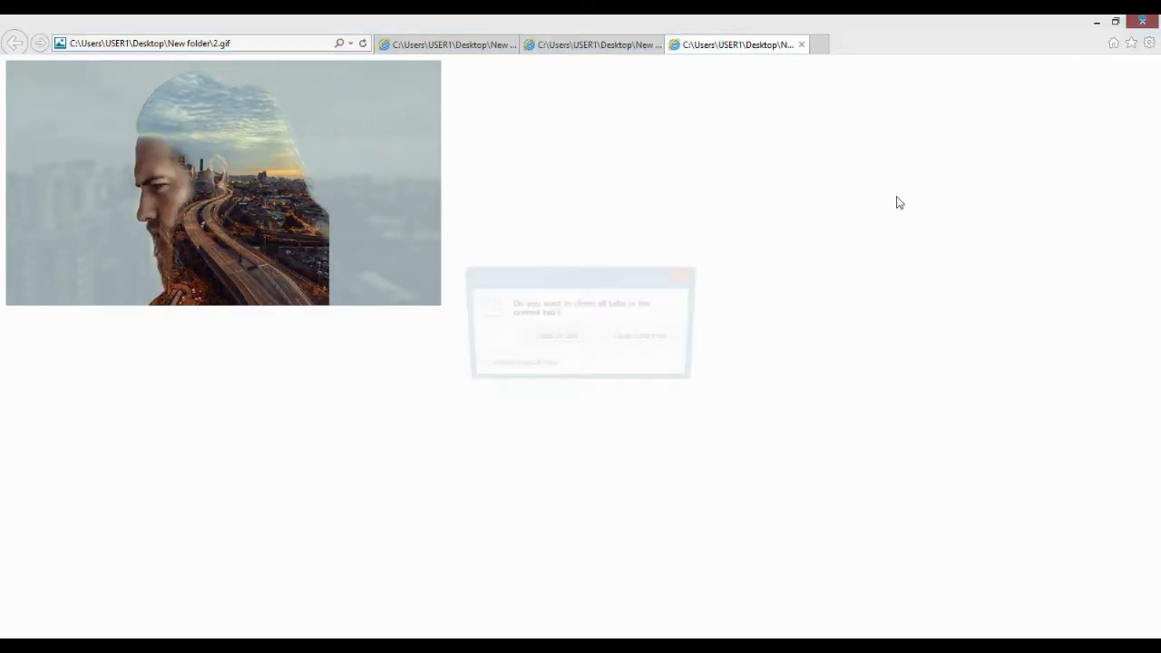
click(555, 338)
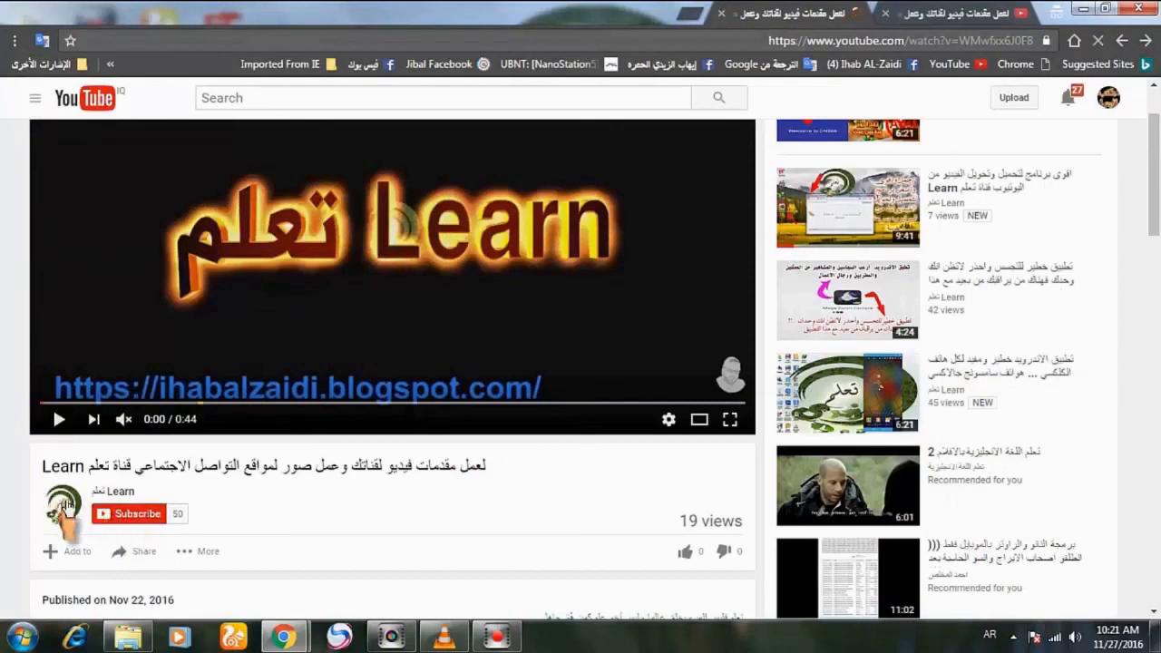
Subscribe to the تعلم Learn channel on YouTube and enable all notifications for it
click(129, 517)
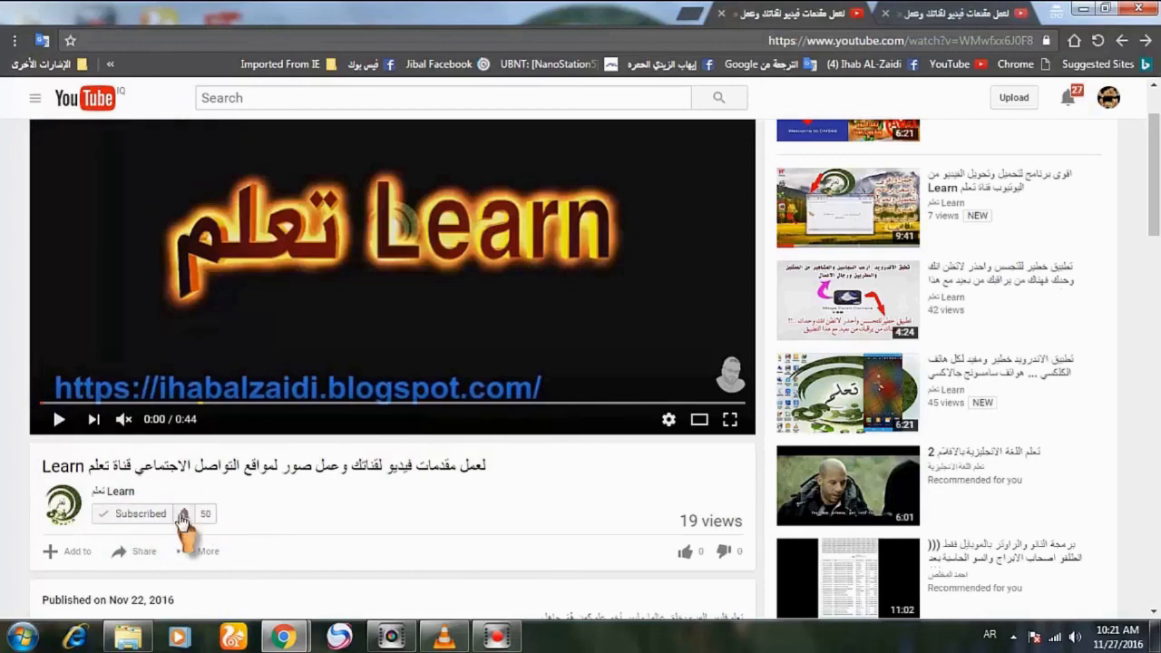
click(182, 517)
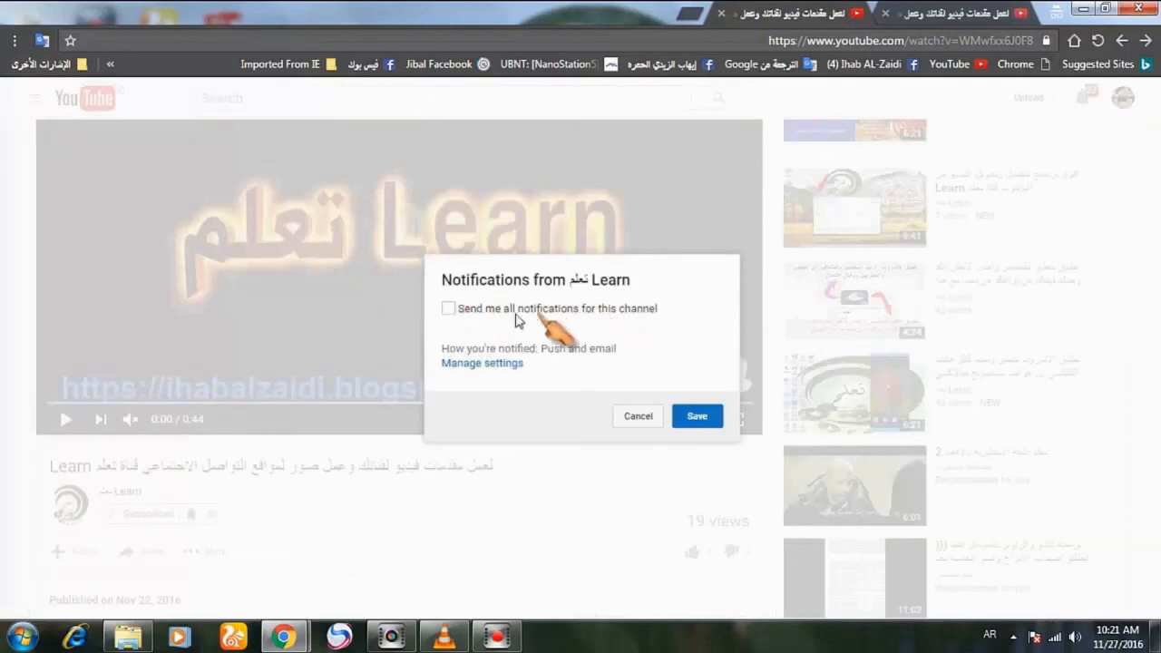
click(445, 309)
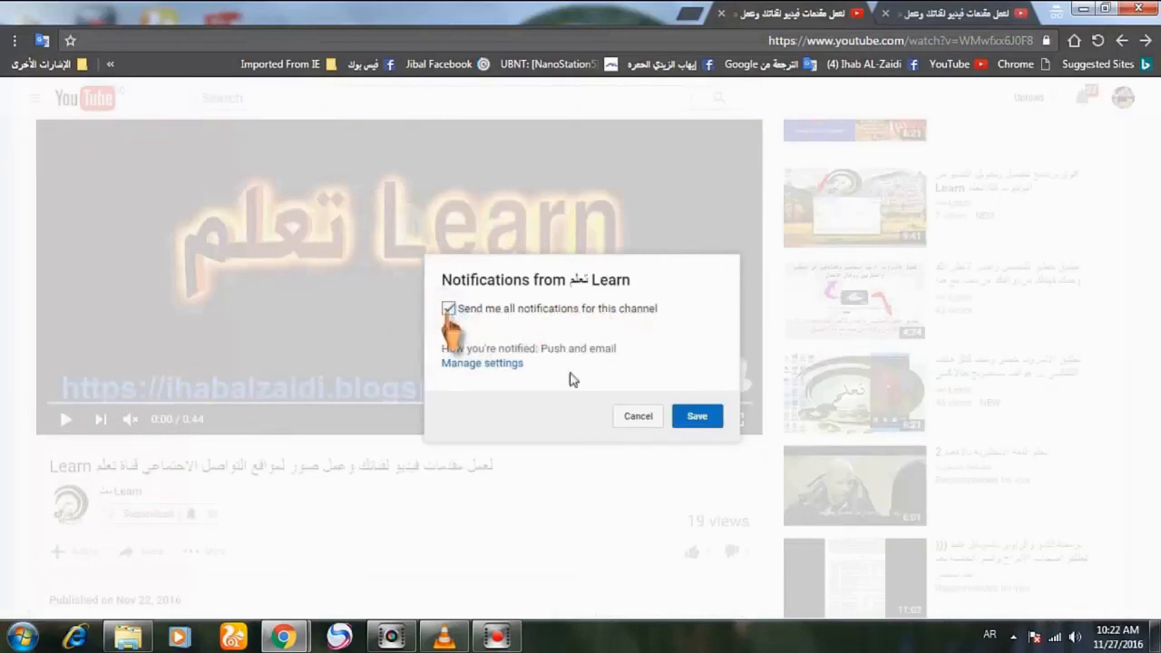
click(697, 417)
Like the channel's video and open its sharing options
scroll(511, 448, down, 1)
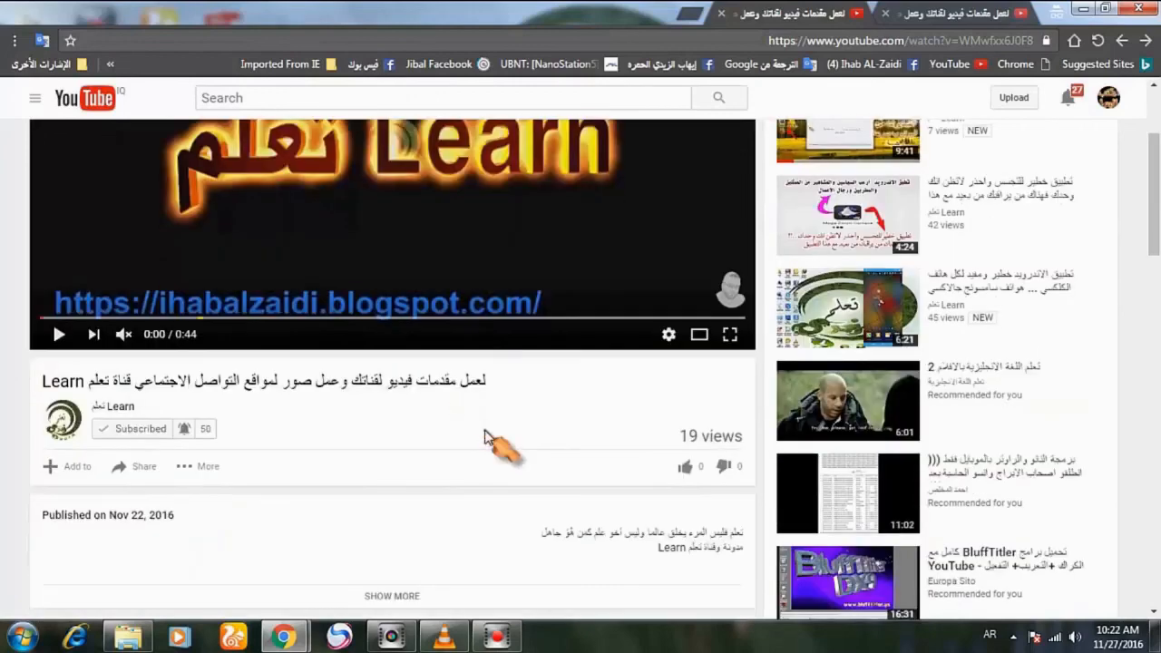
scroll(490, 440, down, 1)
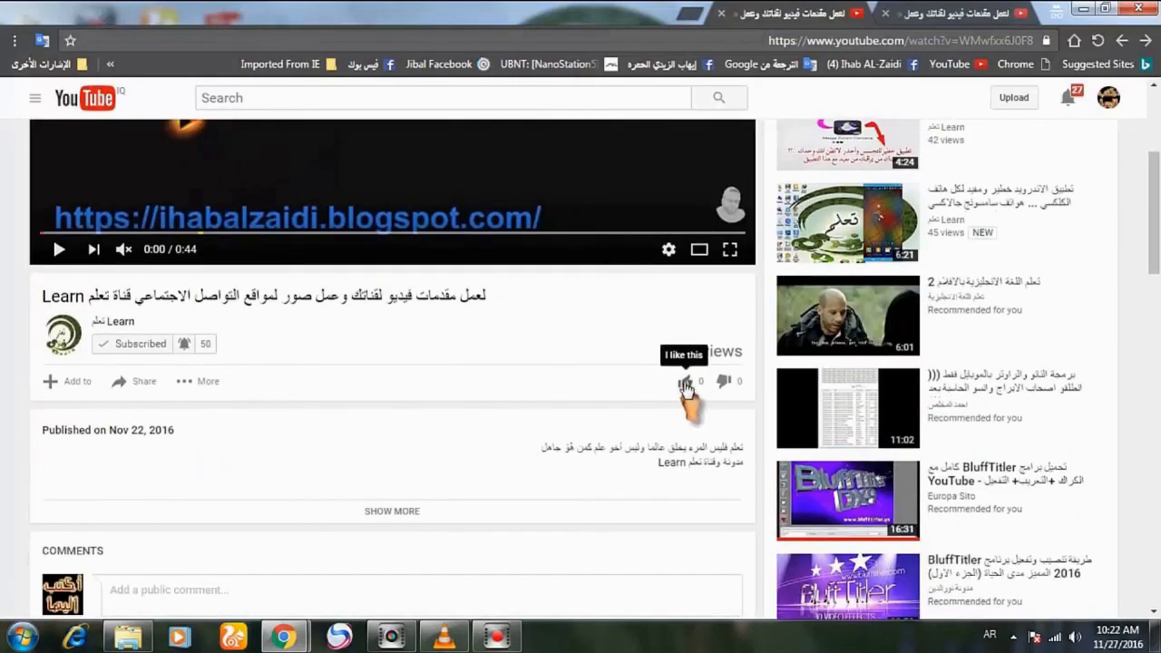
click(684, 383)
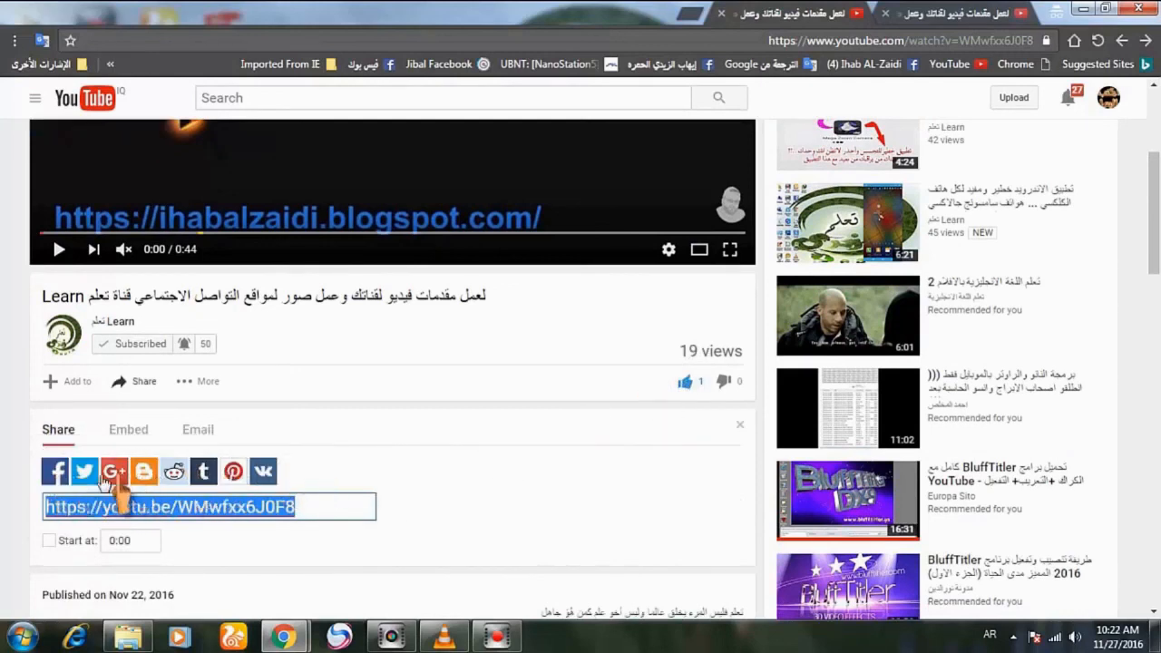
Open the public comment field beneath the video for writing
scroll(462, 480, down, 2)
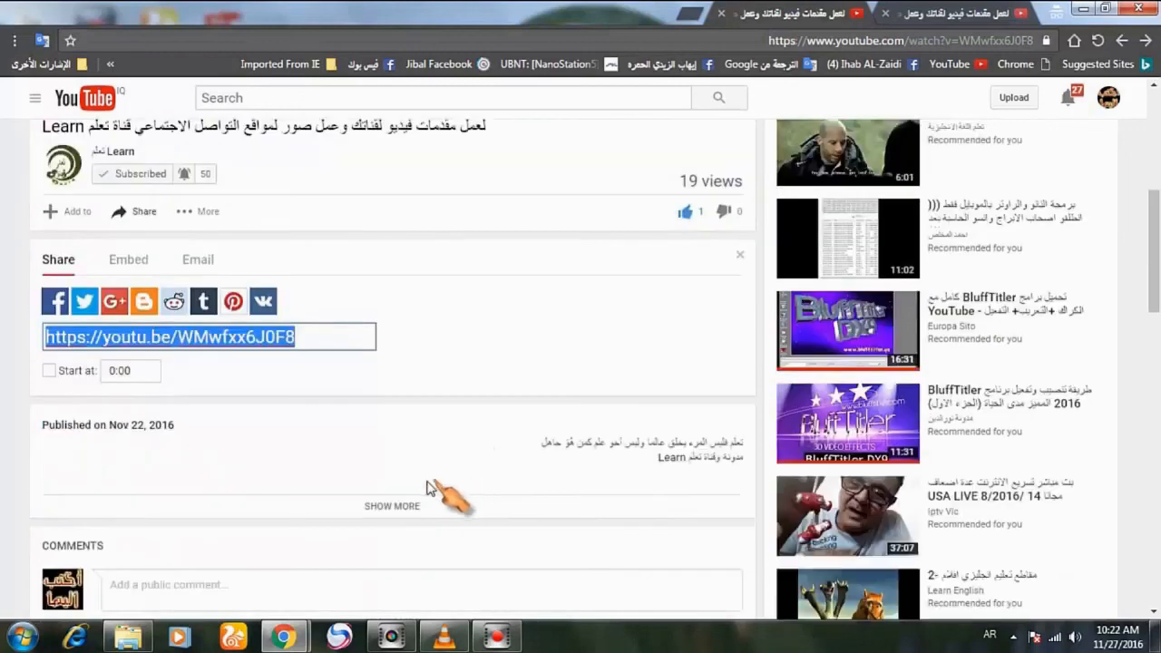
scroll(343, 537, down, 1)
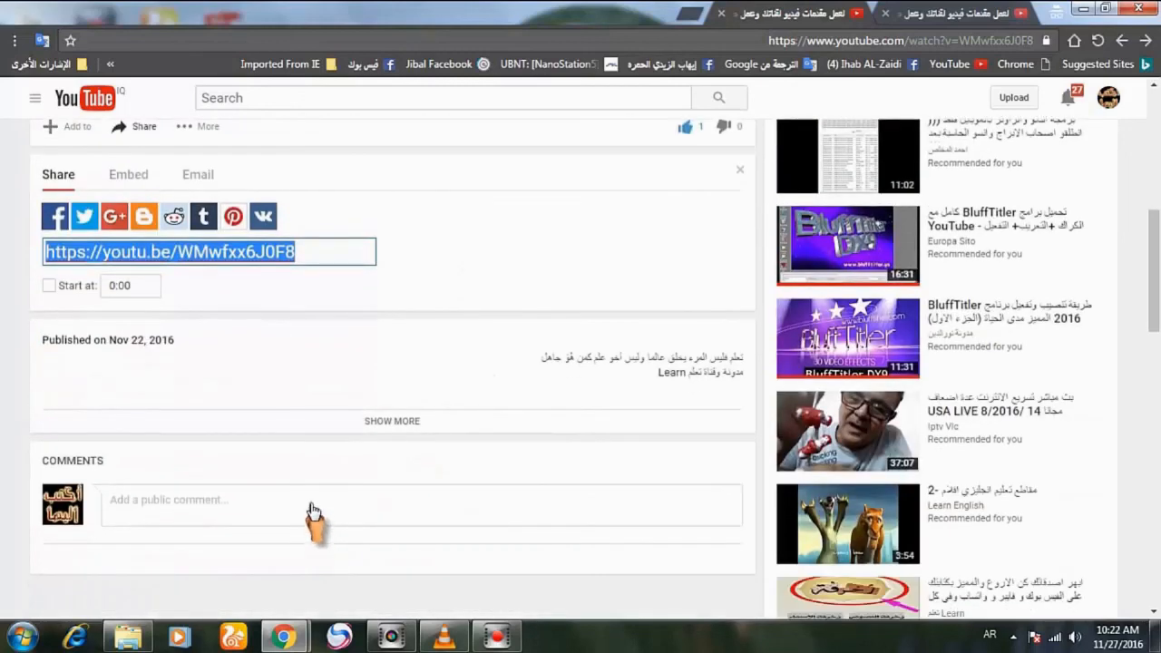
click(310, 508)
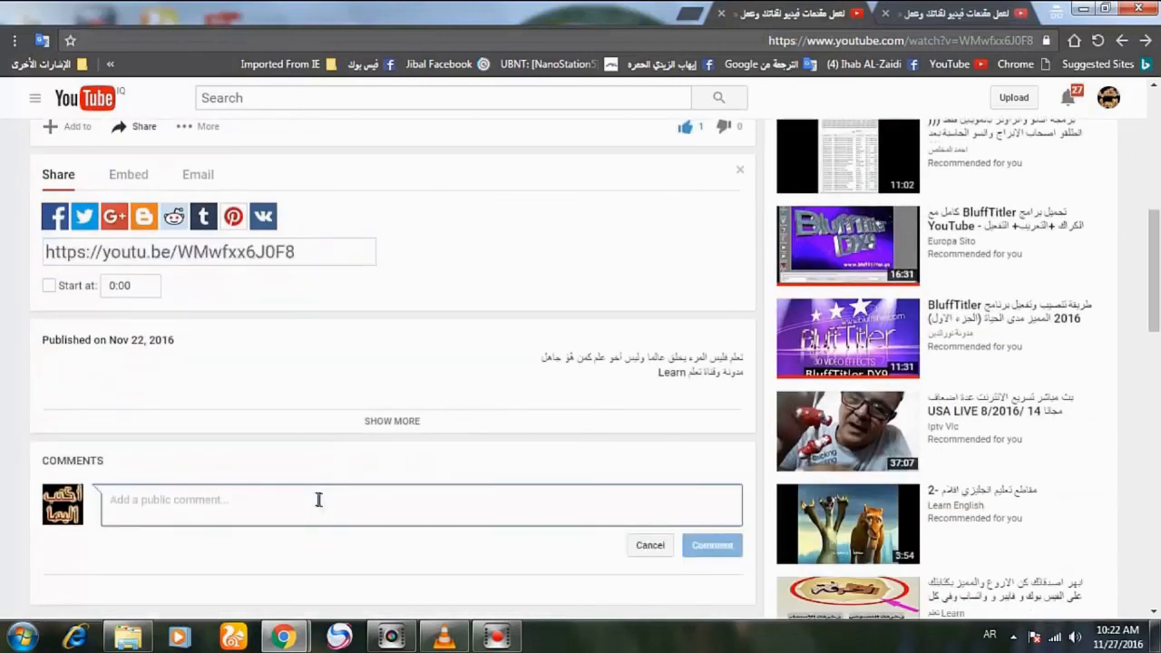